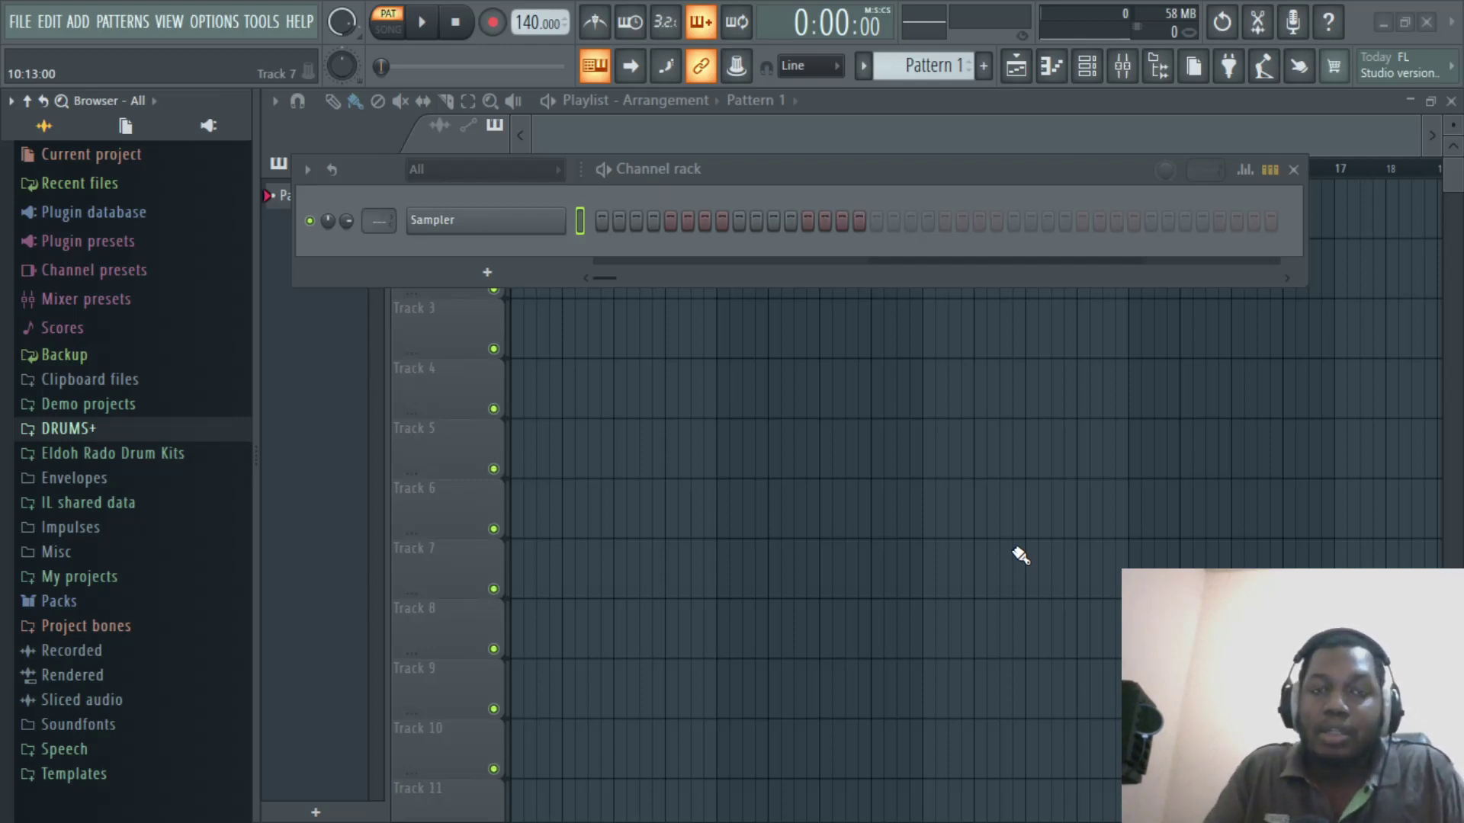
Move the channel rack lower over the playlist so the first tracks and the timeline are uncovered
click(335, 120)
click(1087, 66)
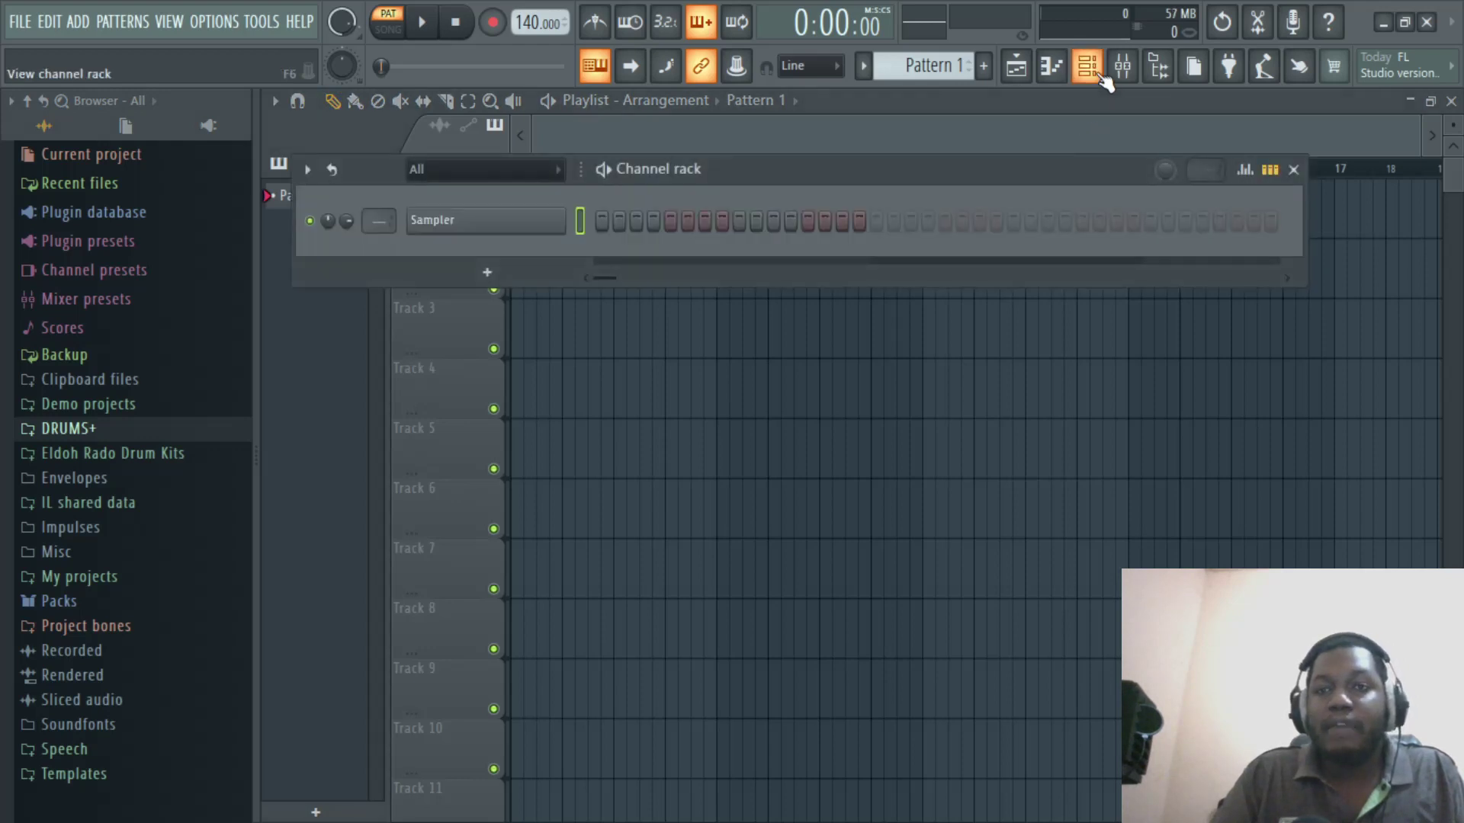
drag(963, 176, 967, 294)
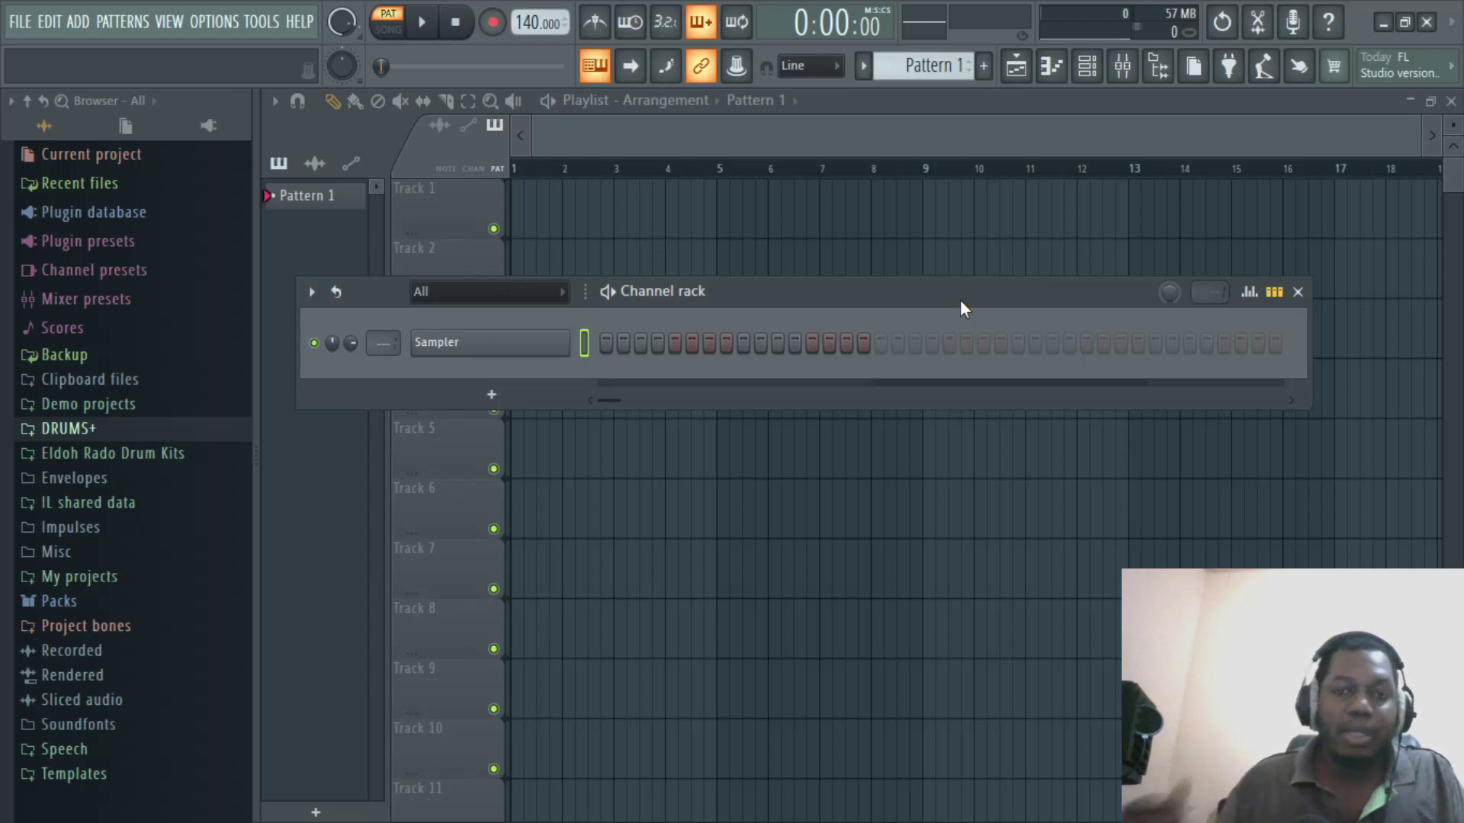
drag(958, 299, 965, 277)
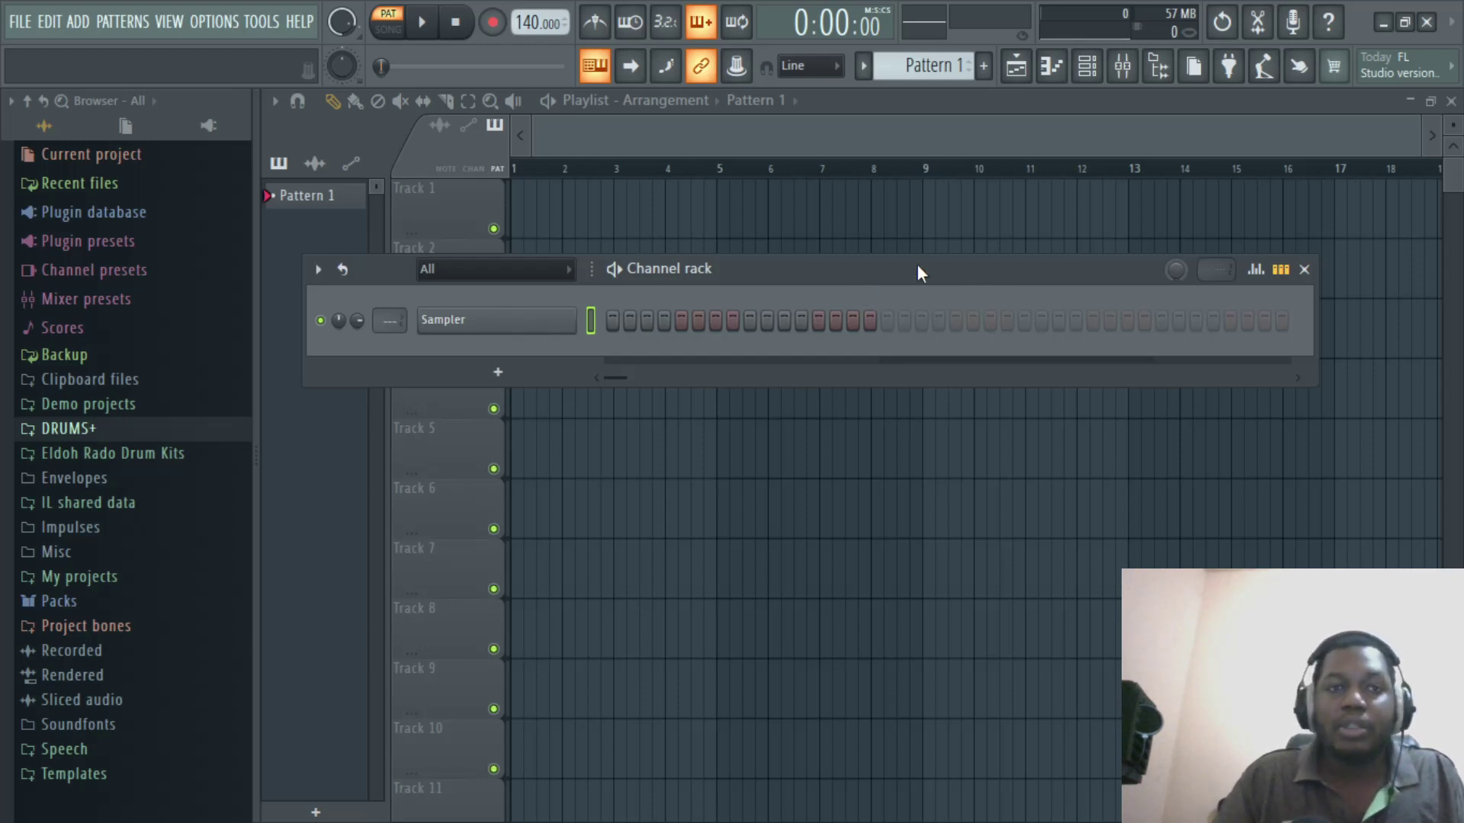
Set the project tempo to 100 BPM
right_click(532, 30)
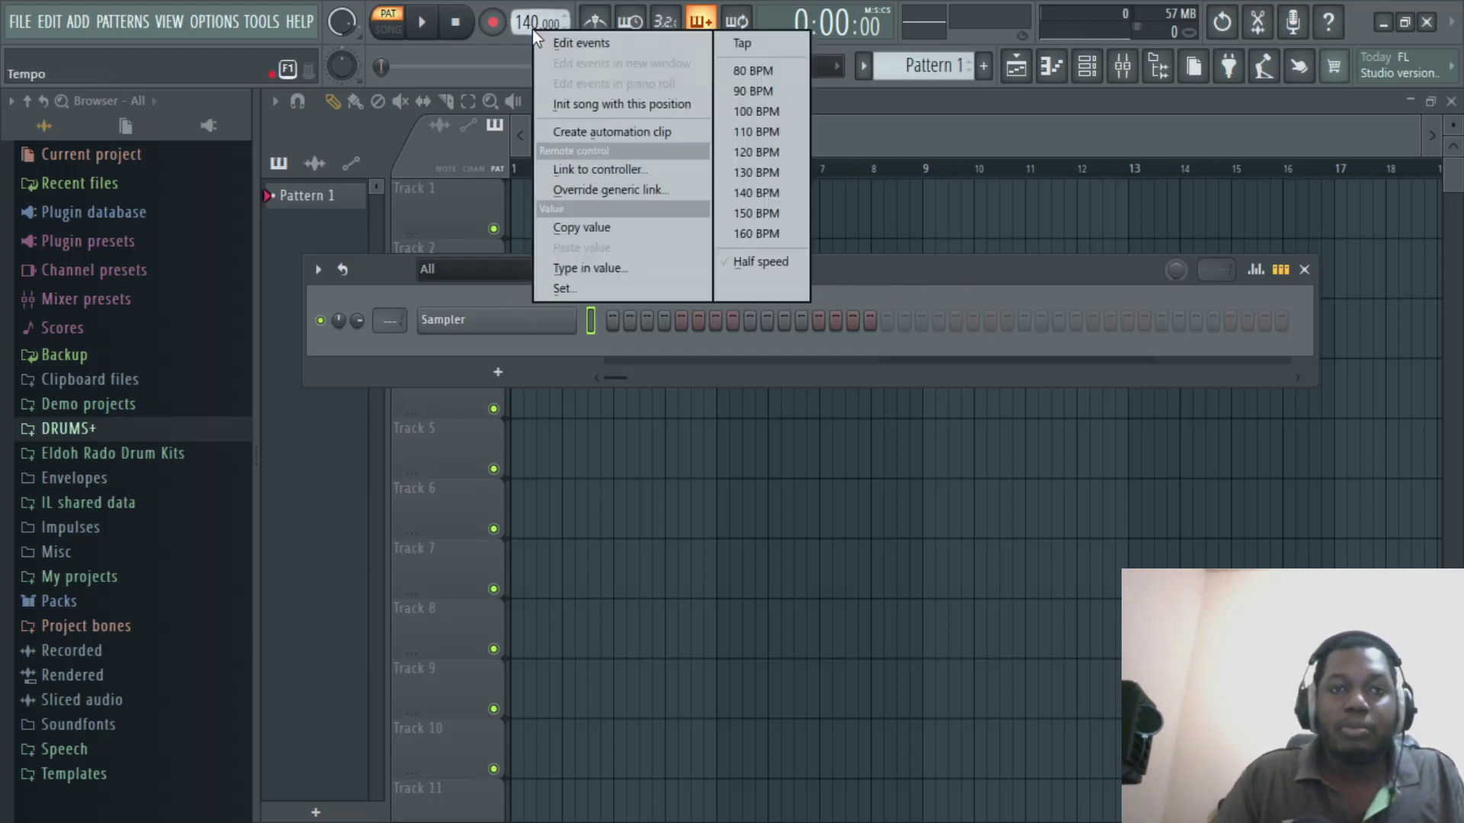
click(762, 113)
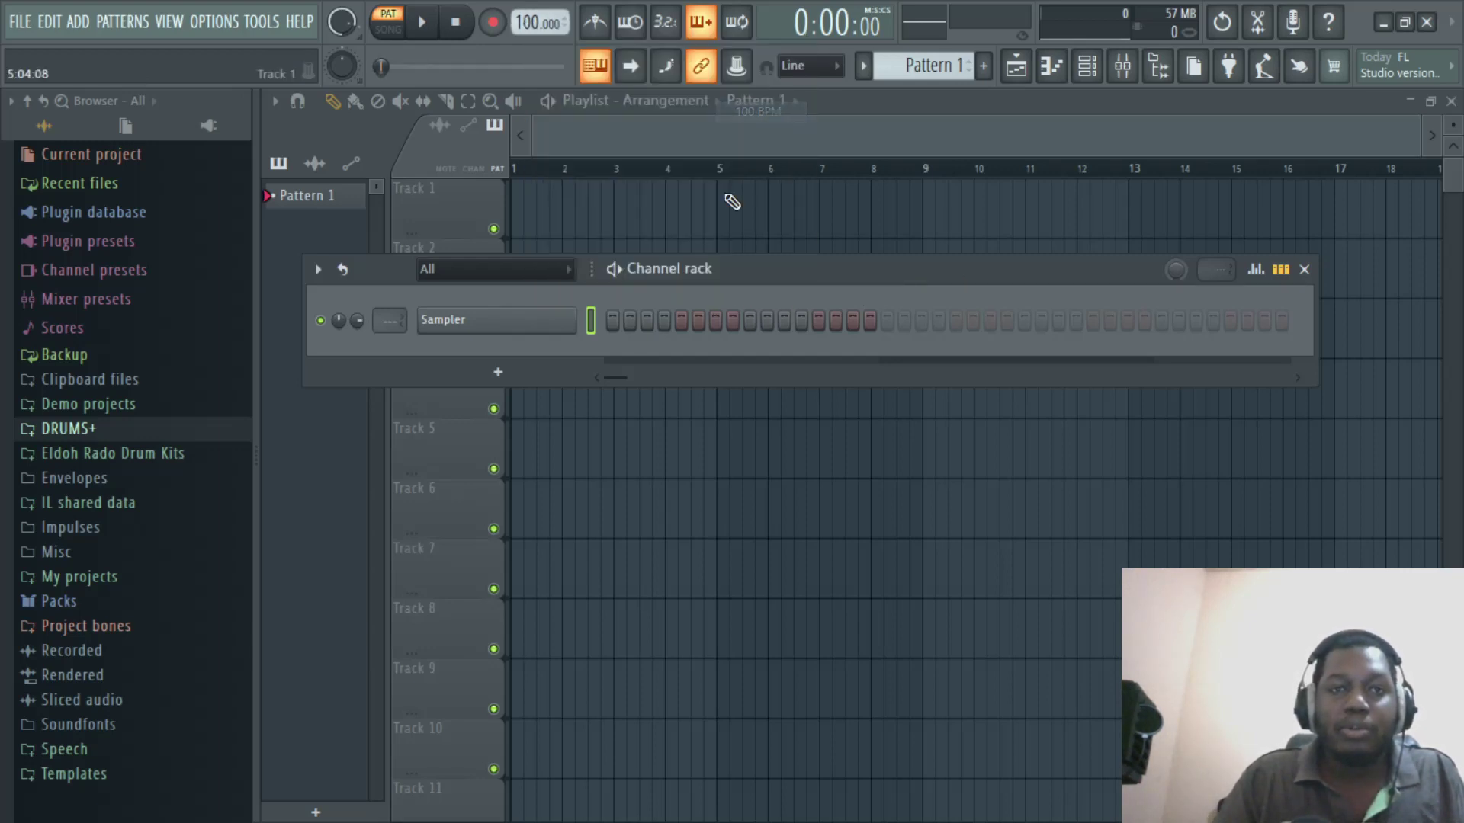
Replace the Sampler channel with the FL Keys instrument and close its plugin window
right_click(568, 320)
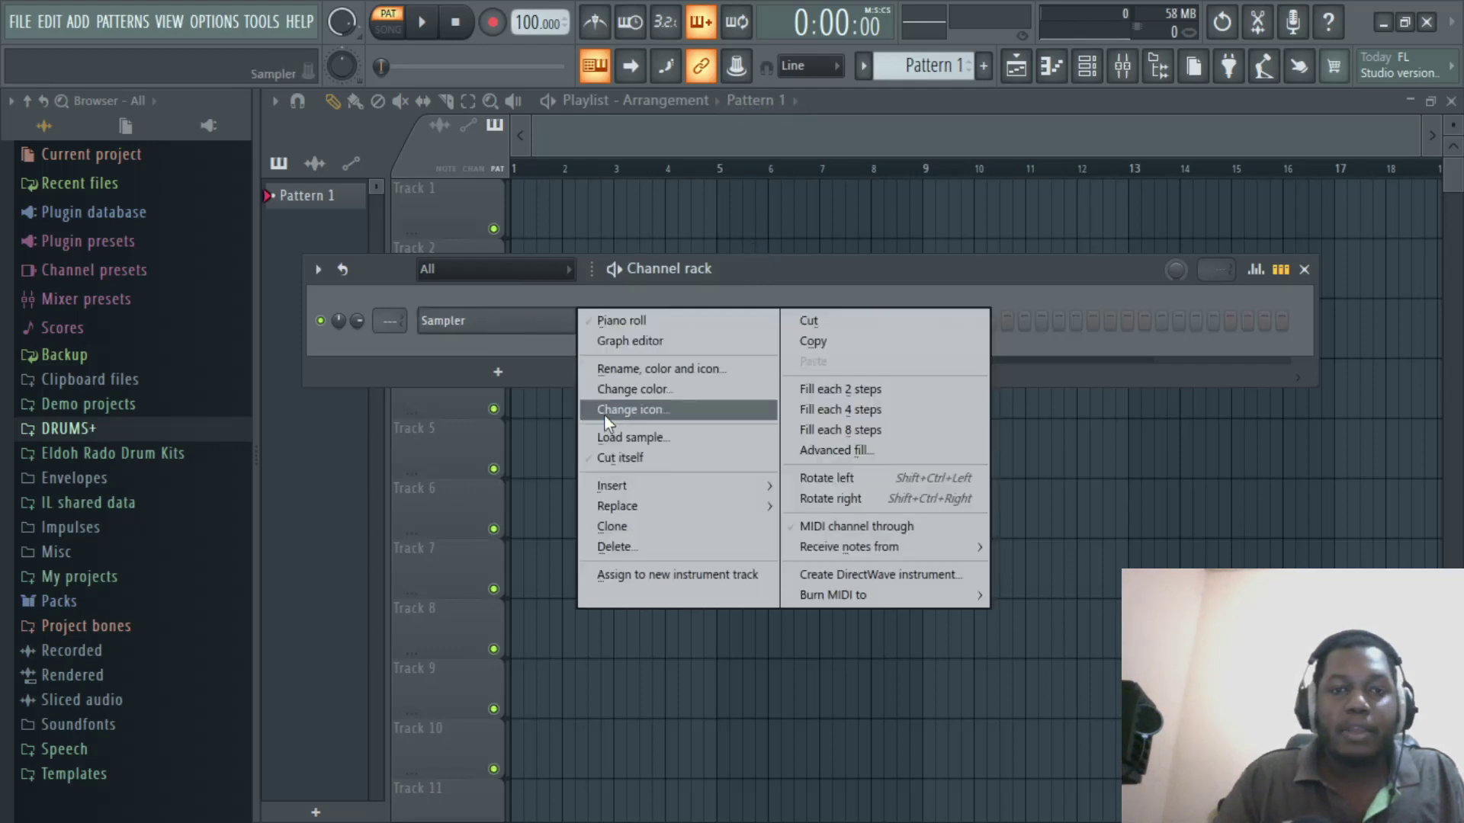
mouse_move(640, 506)
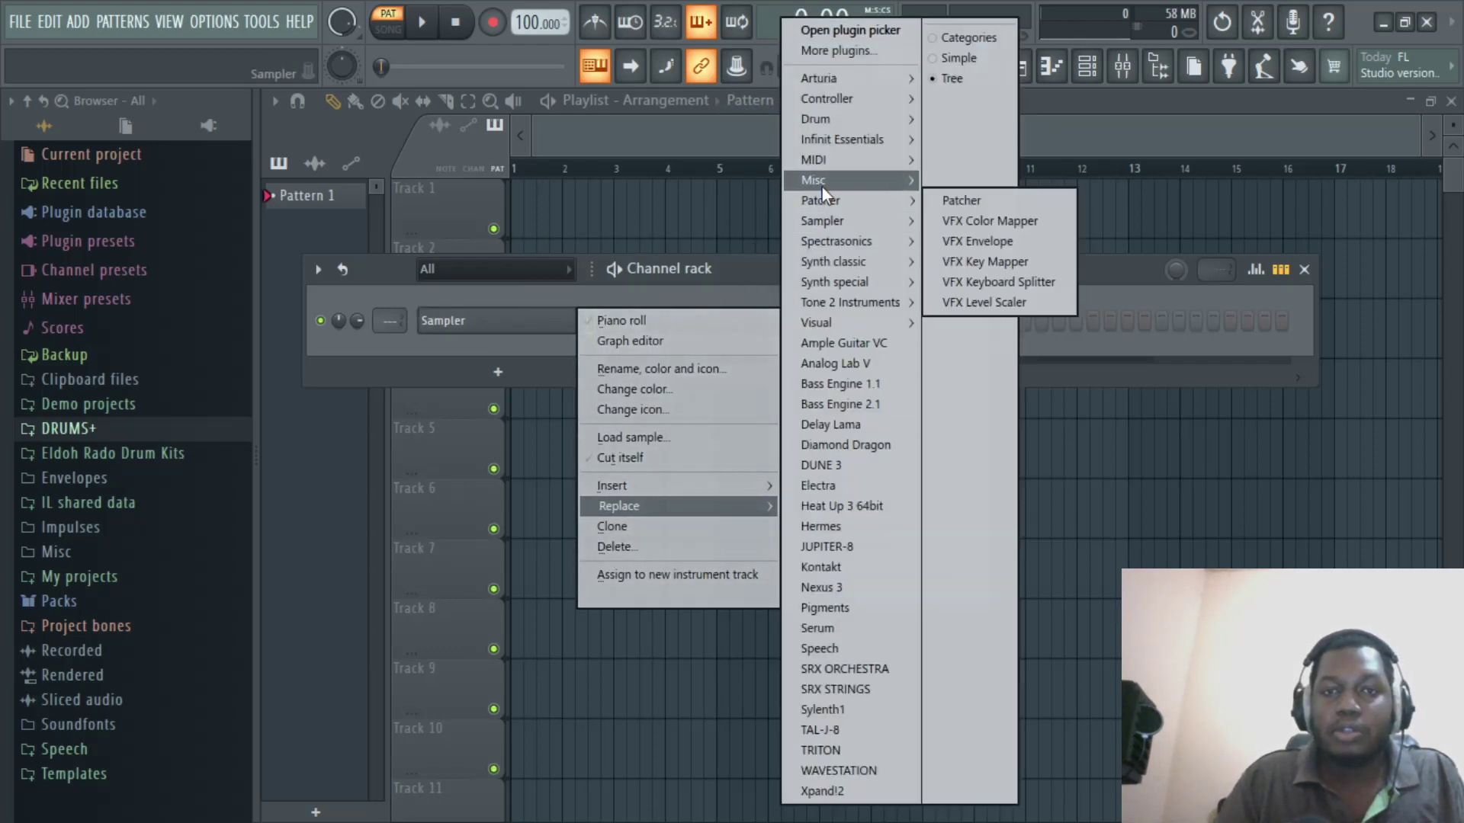
mouse_move(825, 183)
click(968, 241)
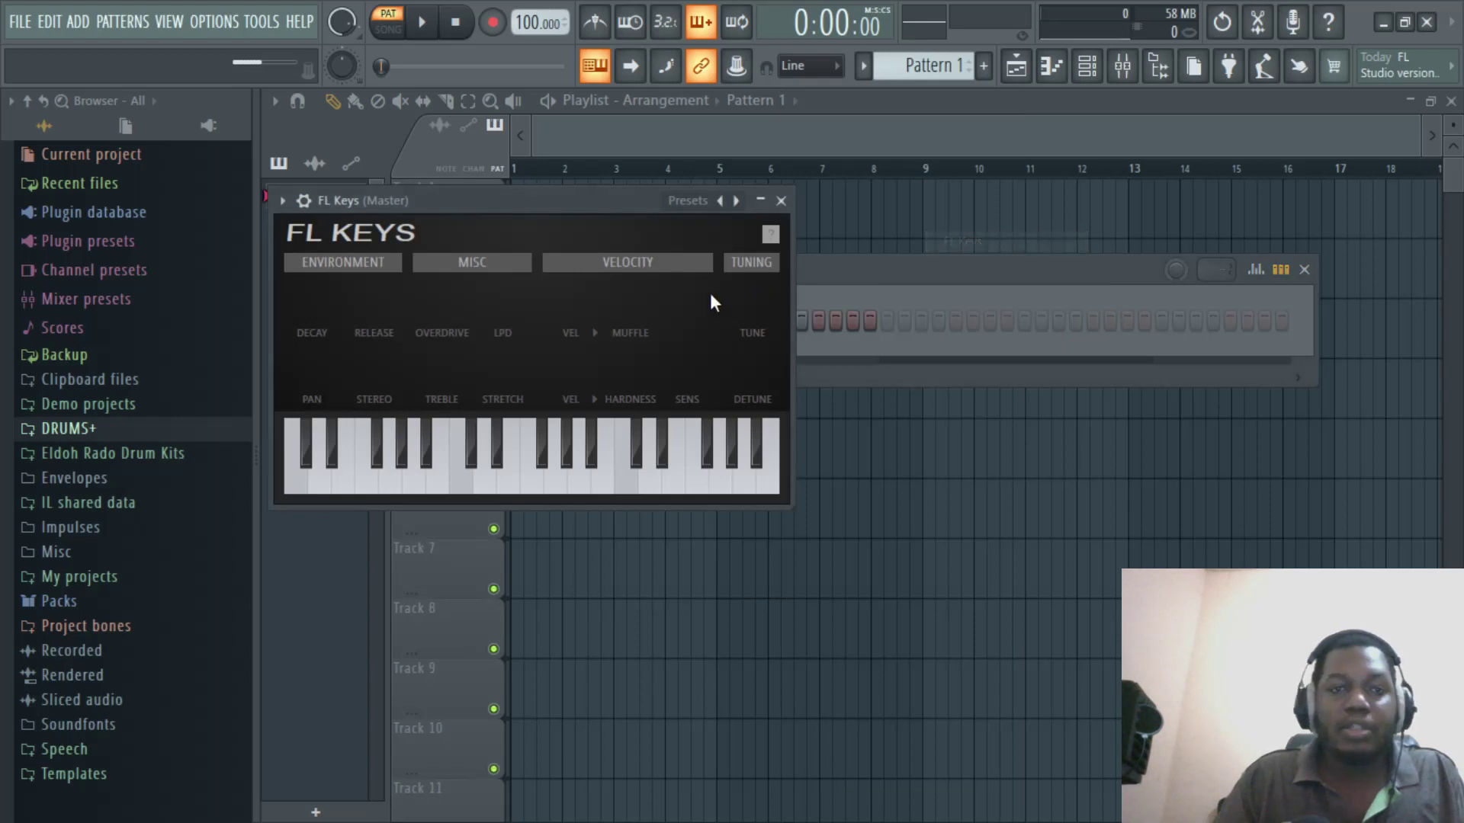
drag(608, 214, 647, 269)
click(823, 262)
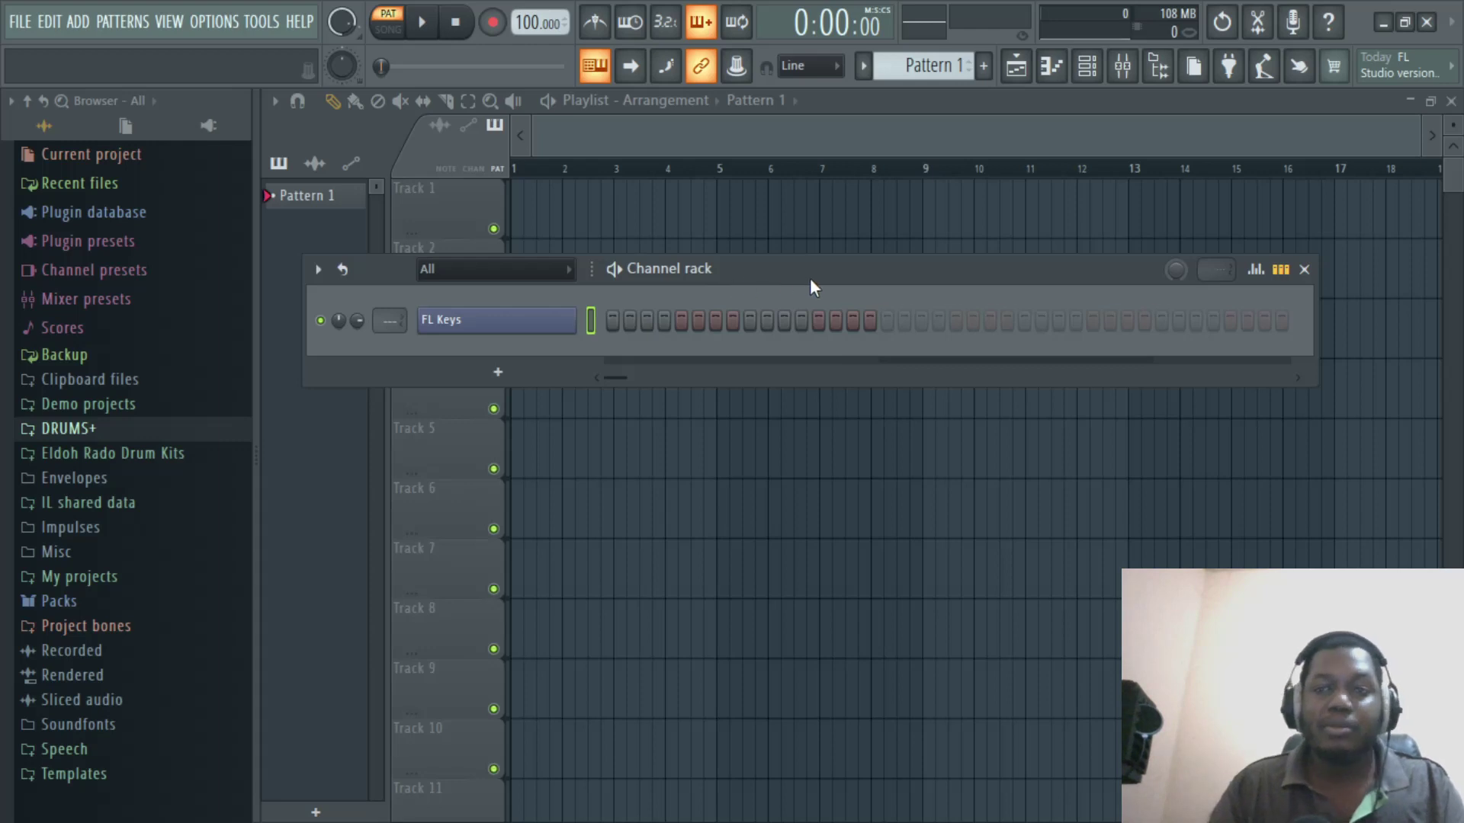
Open the piano roll for the FL Keys channel
mouse_move(809, 278)
mouse_down()
mouse_move(779, 271)
mouse_move(807, 261)
mouse_up()
right_click(518, 314)
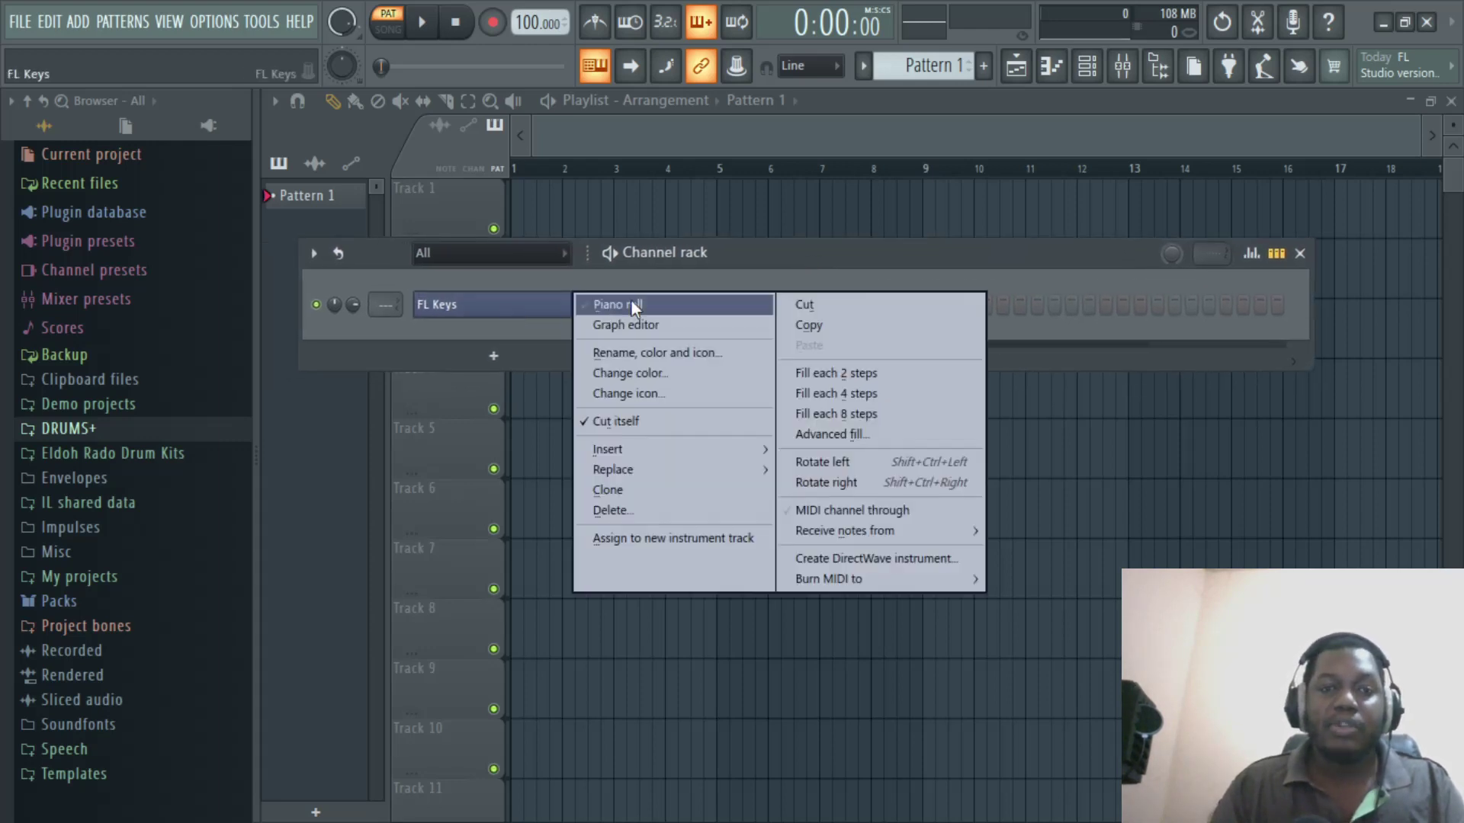
click(630, 299)
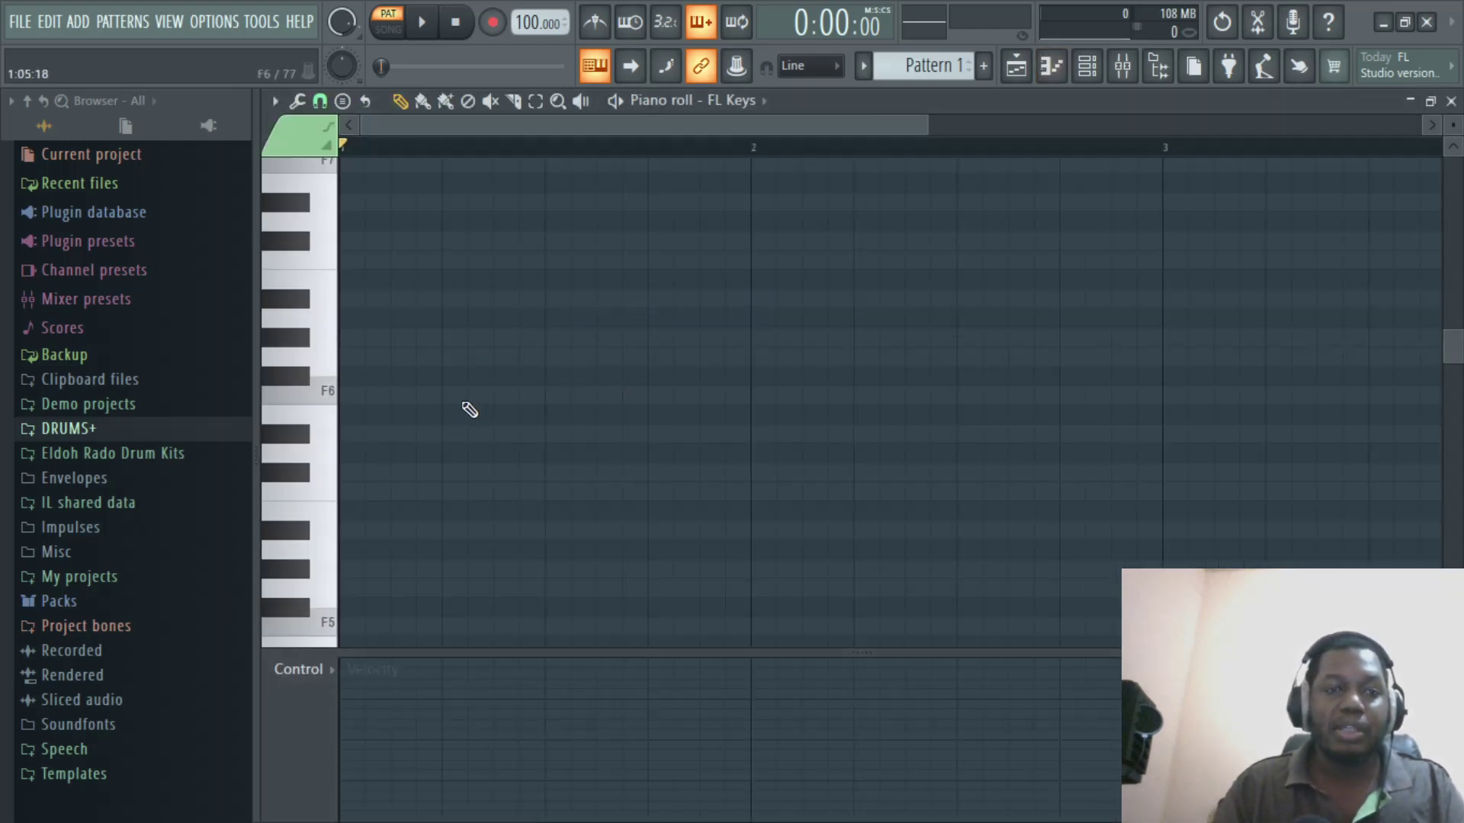
scroll(410, 432, down, 3)
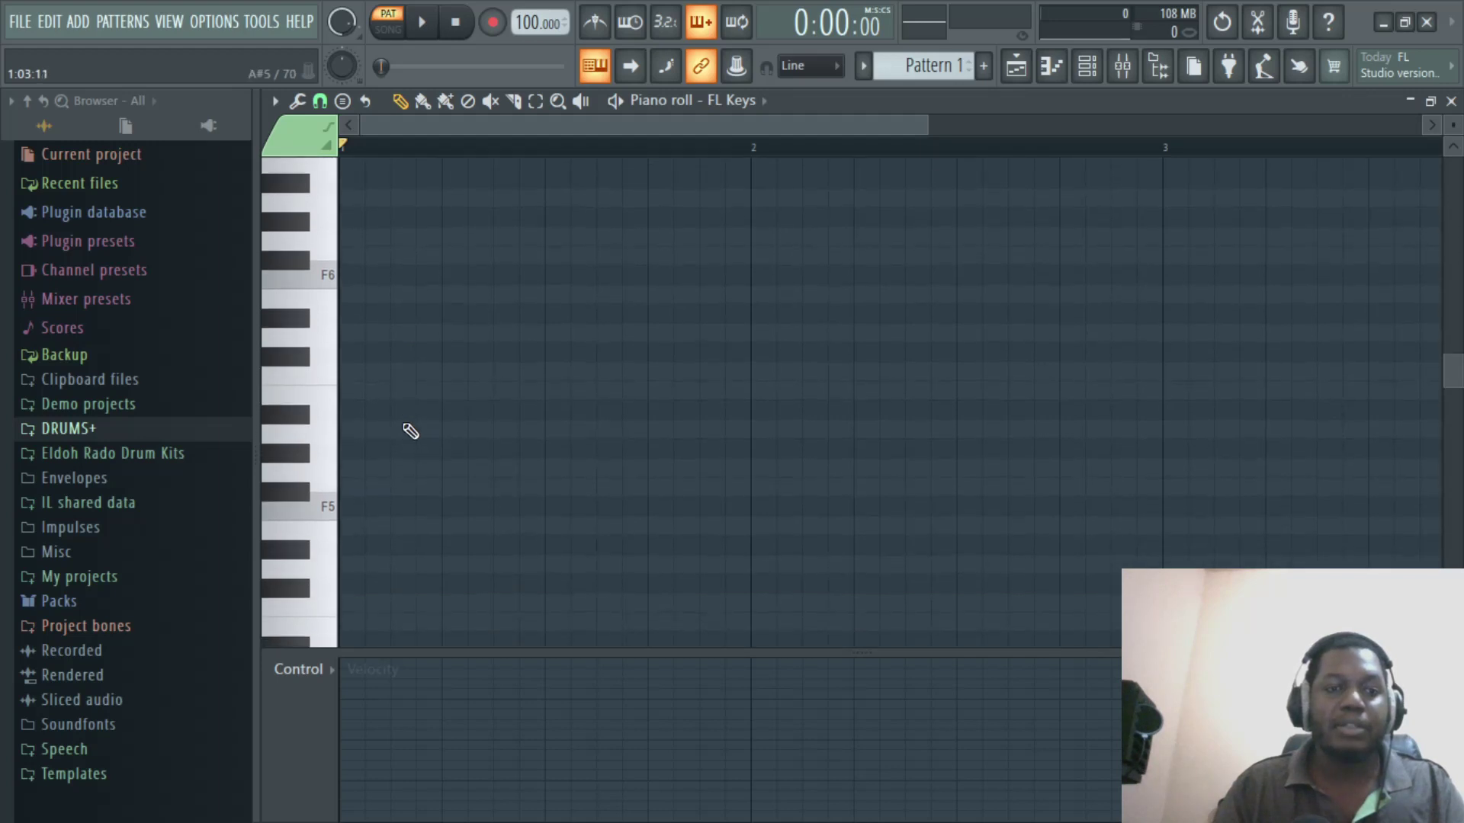
Review the piano roll's scale highlighting options, checking the root note and the scale in use
click(274, 103)
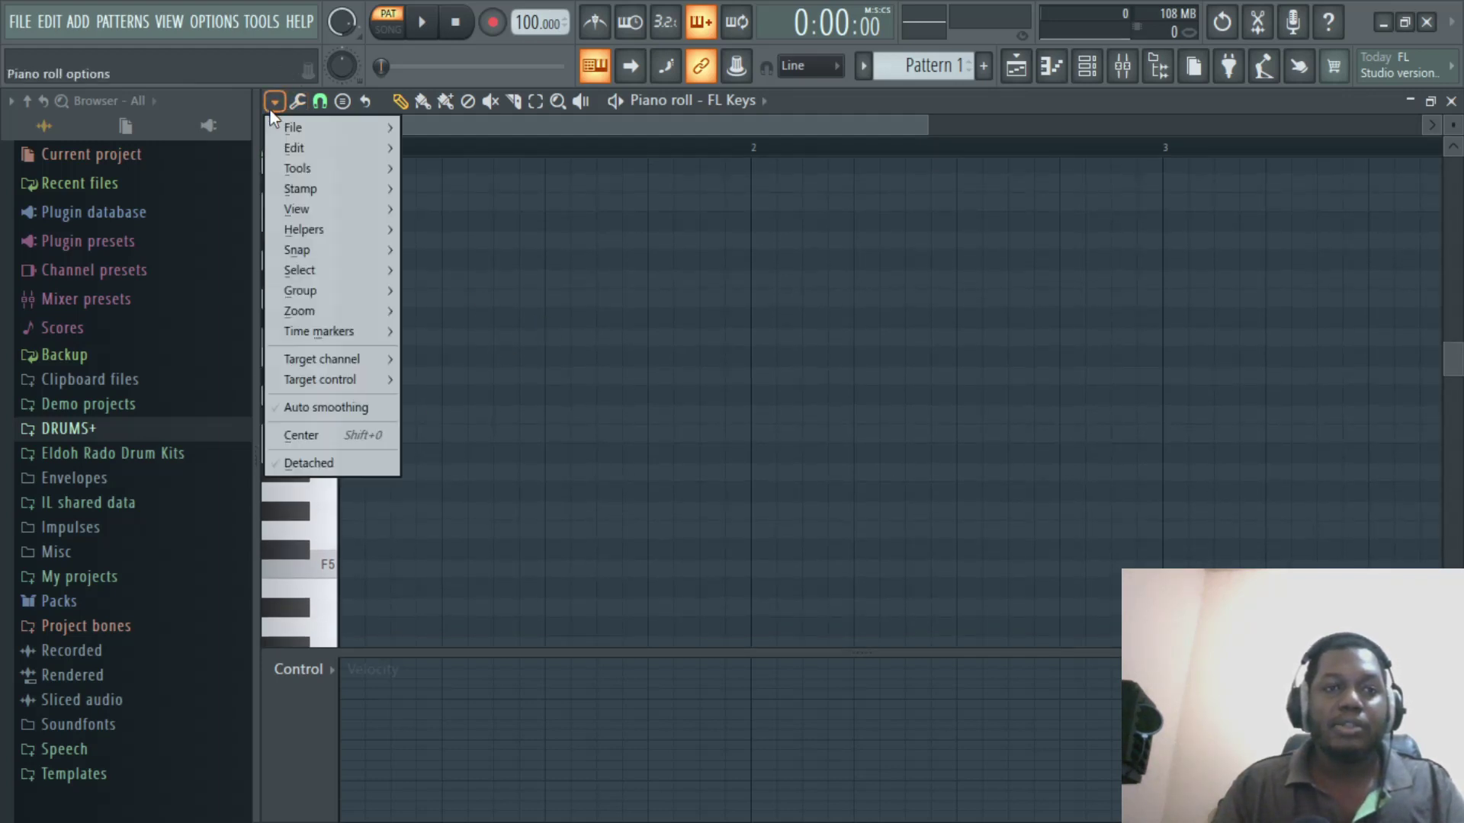
mouse_move(313, 230)
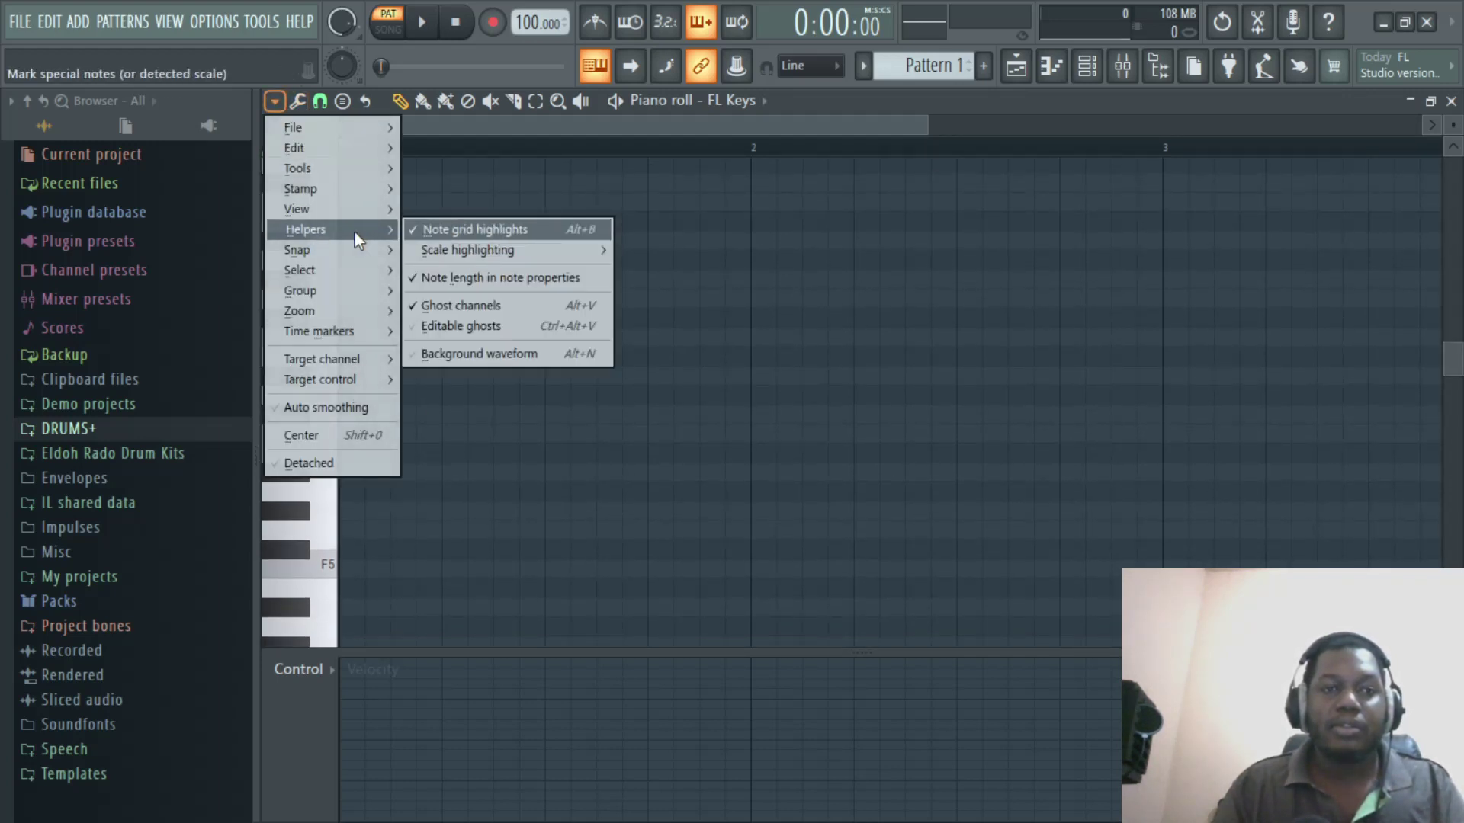
click(274, 102)
click(275, 102)
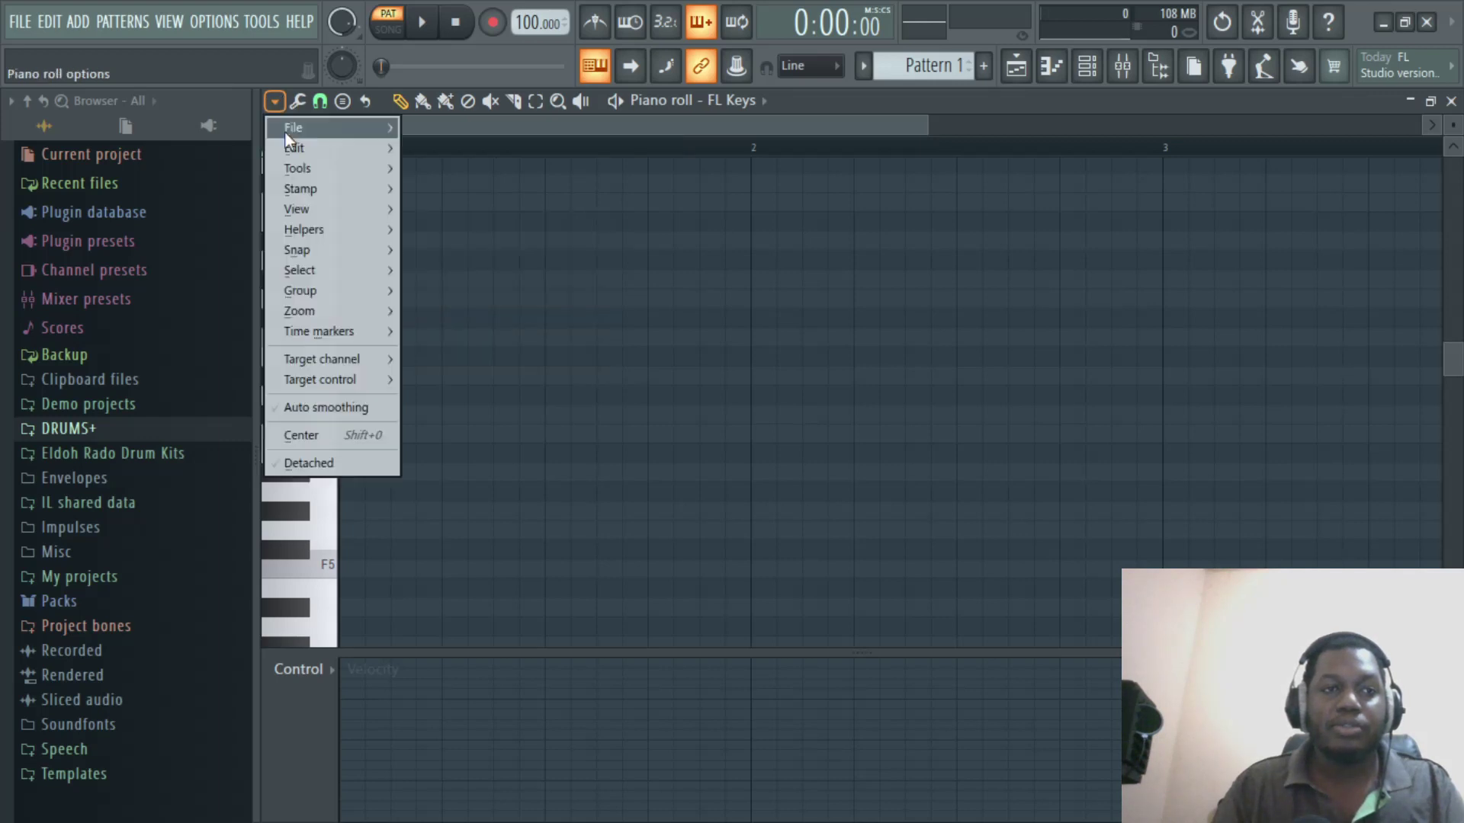
mouse_move(324, 231)
mouse_move(456, 253)
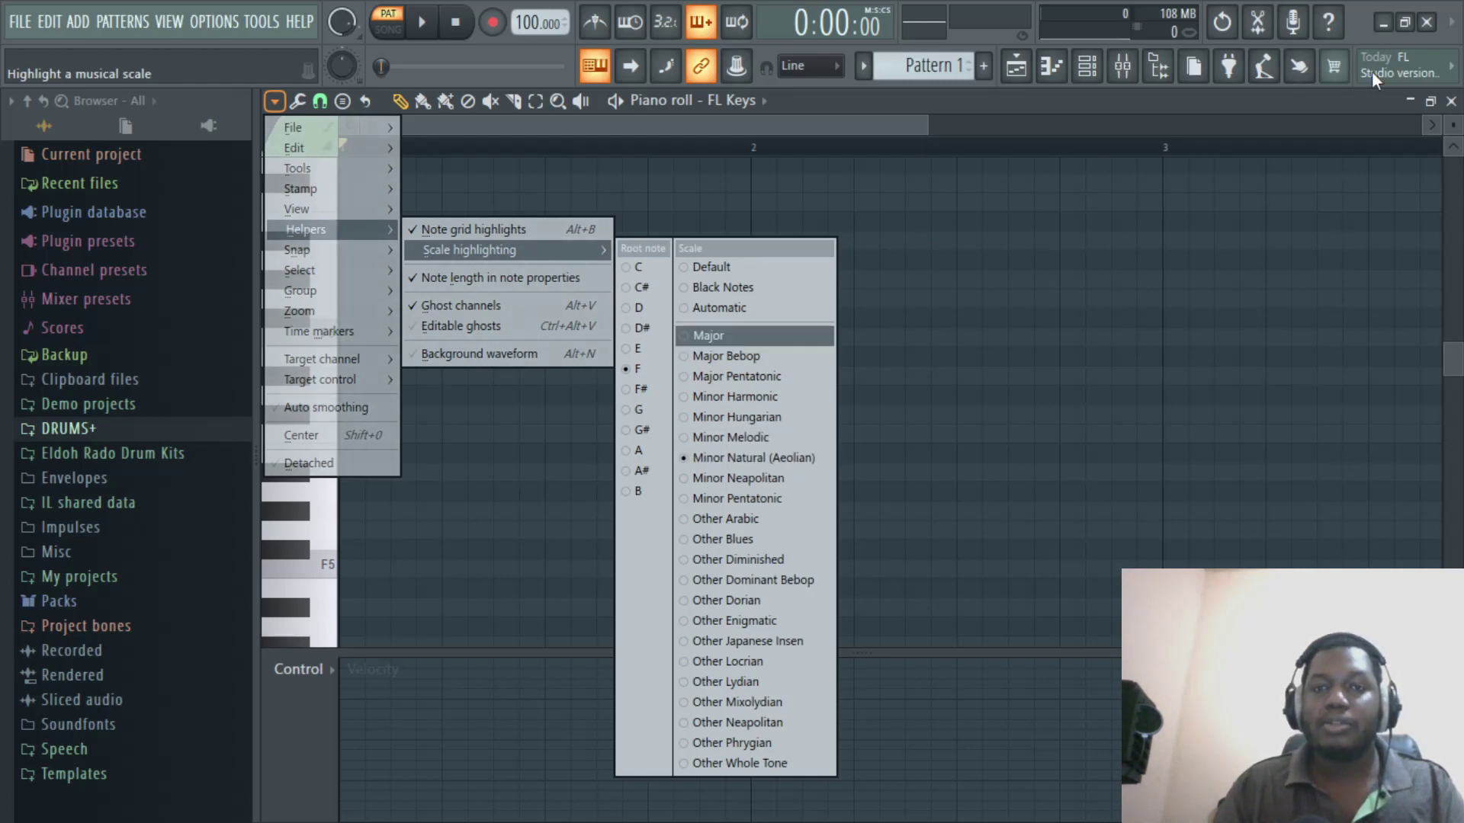
click(1328, 106)
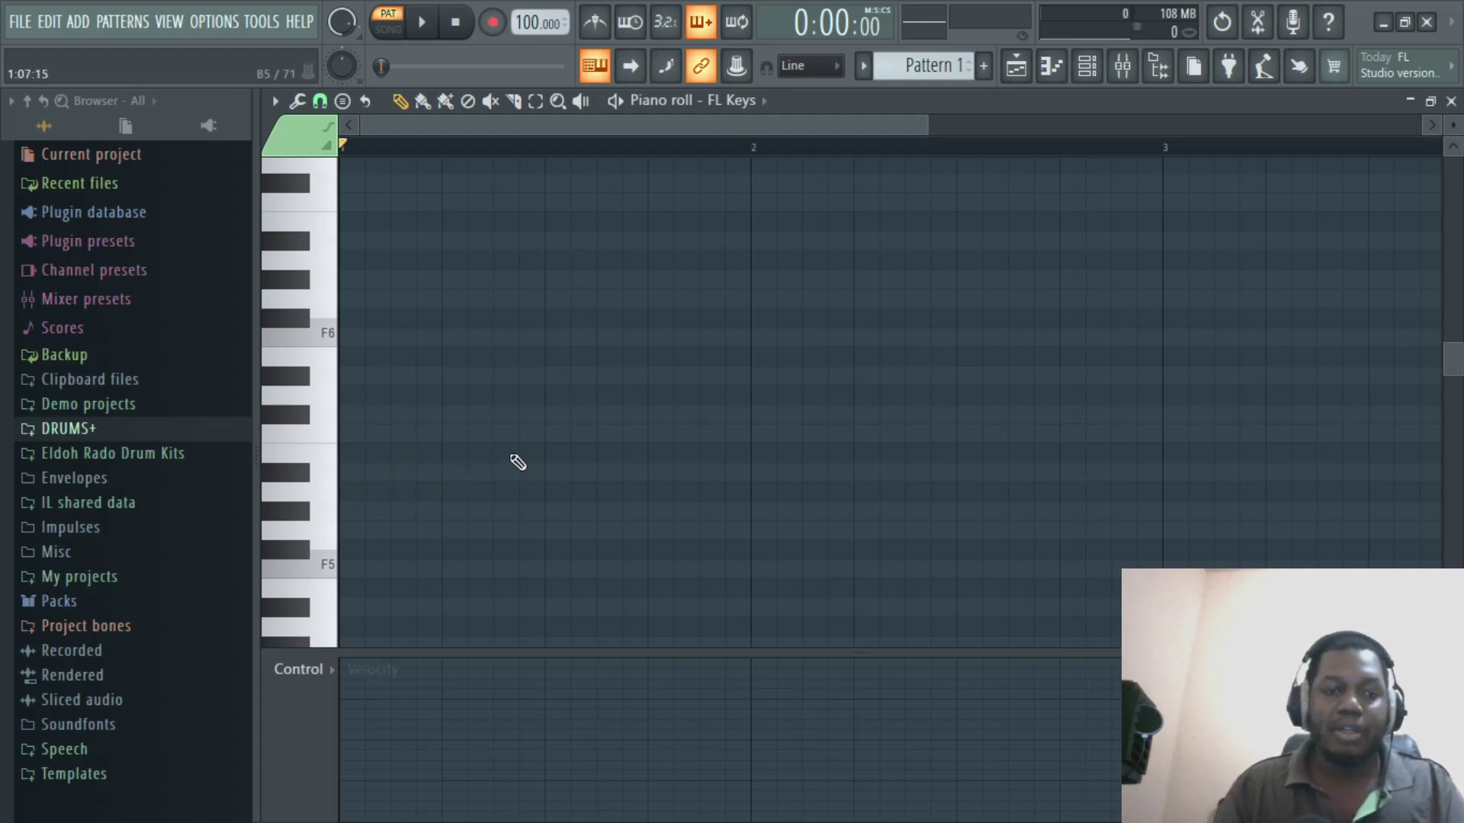
Place four consecutive one-beat F5 notes across bar 1 of the piano roll
scroll(518, 462, down, 3)
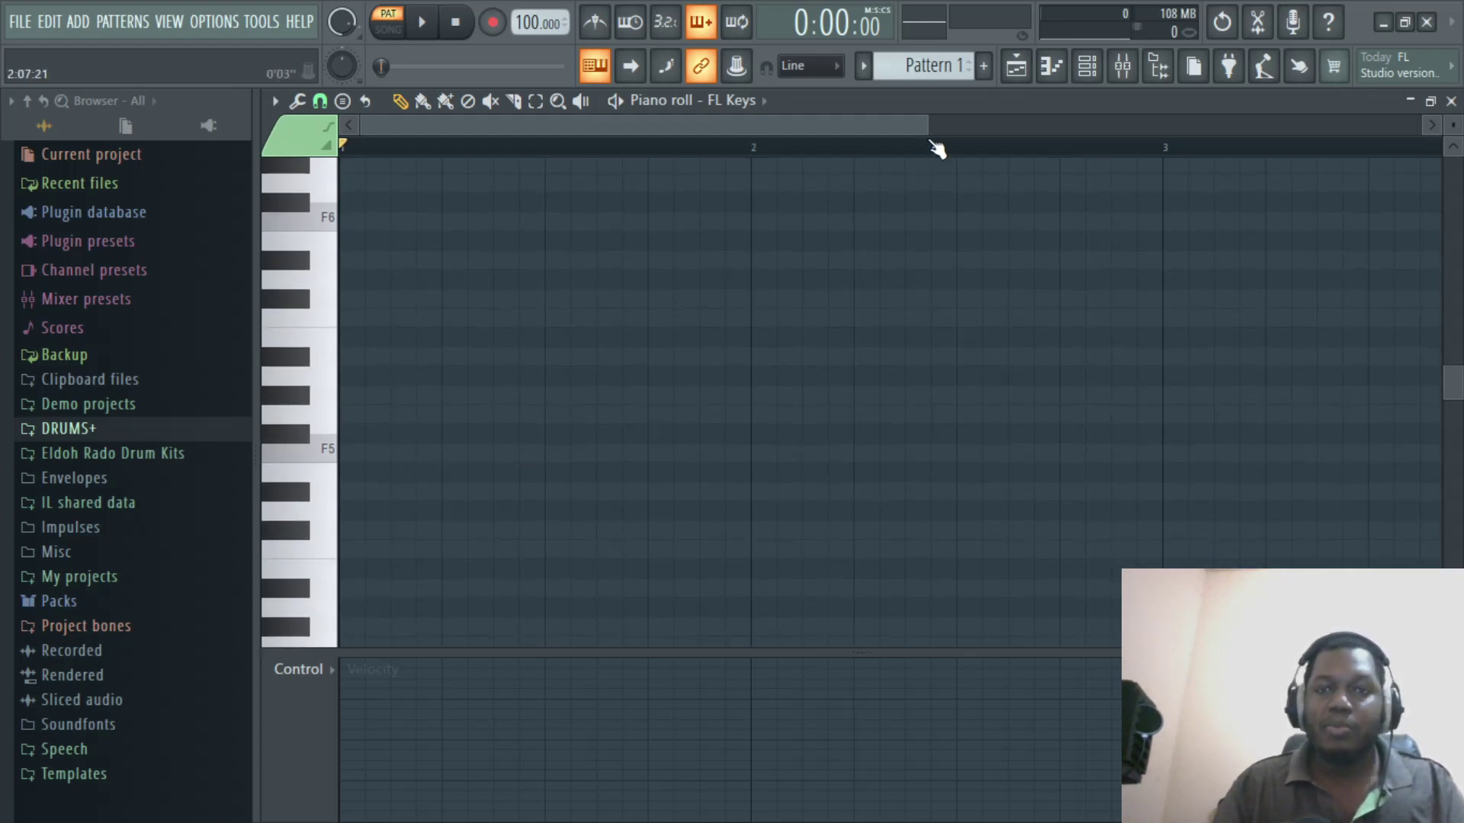
drag(926, 121, 1101, 117)
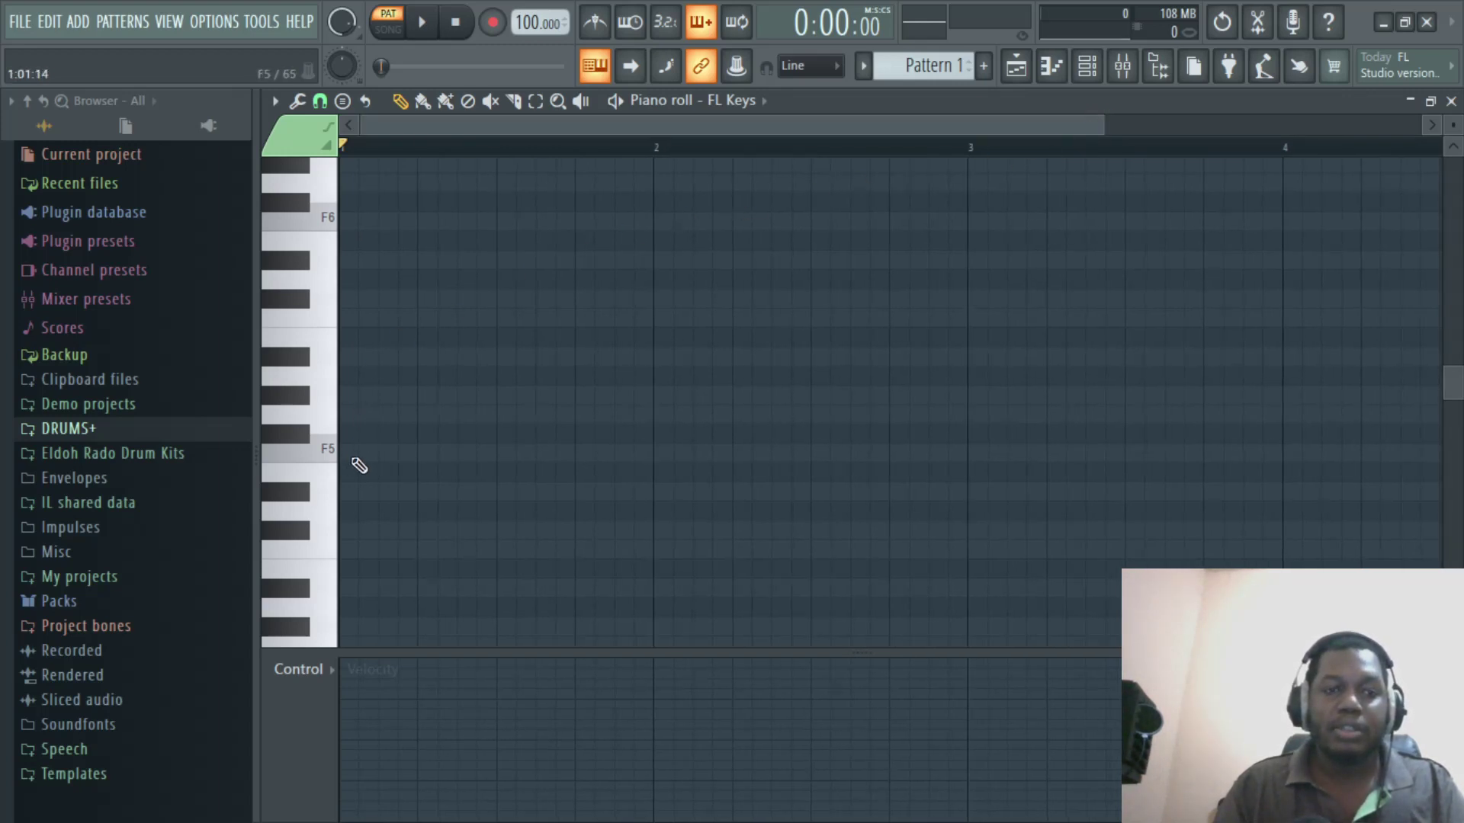
click(359, 457)
mouse_move(390, 454)
mouse_down()
mouse_move(372, 454)
mouse_move(416, 452)
mouse_up()
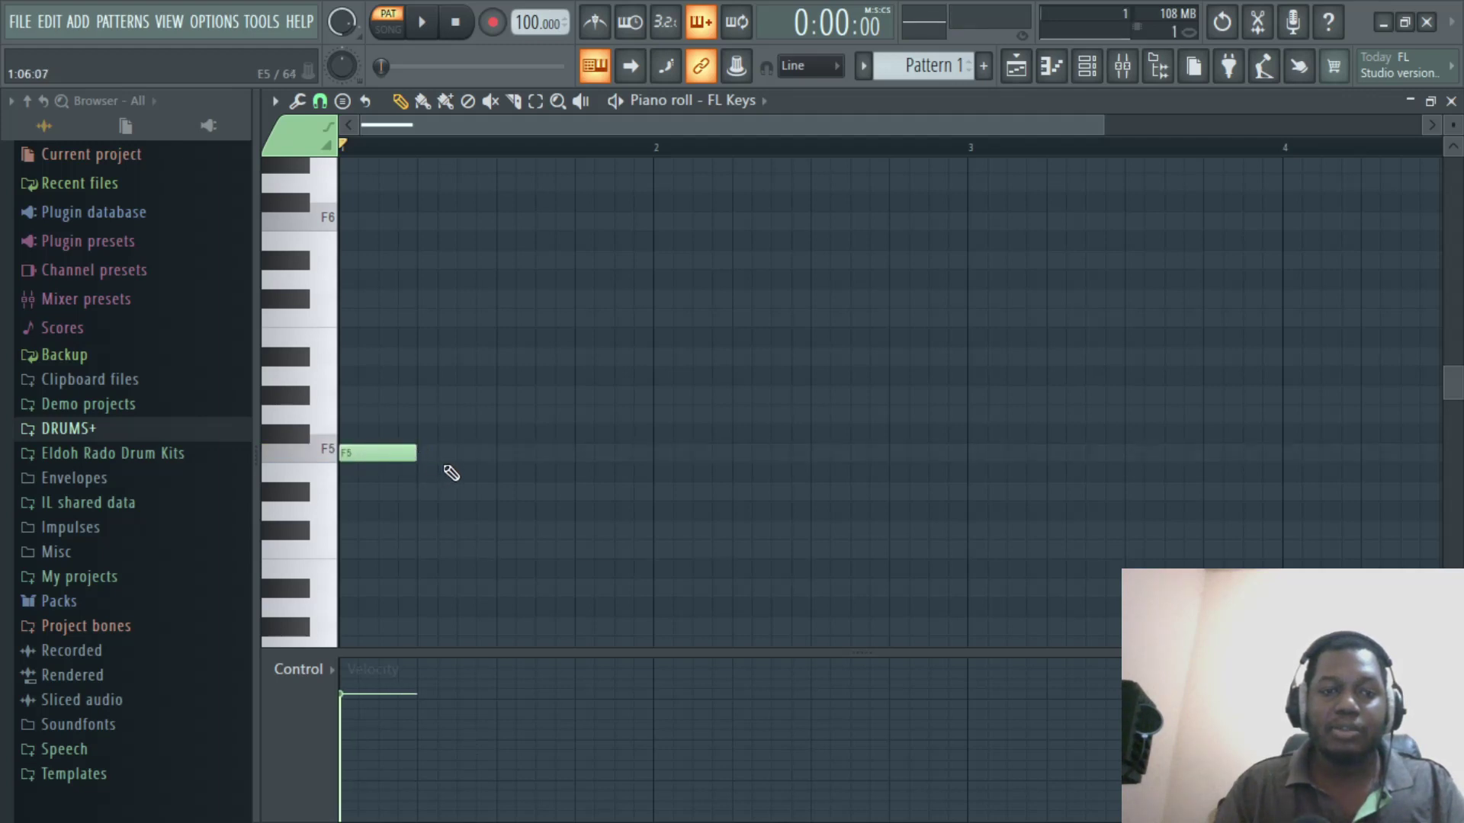
click(428, 453)
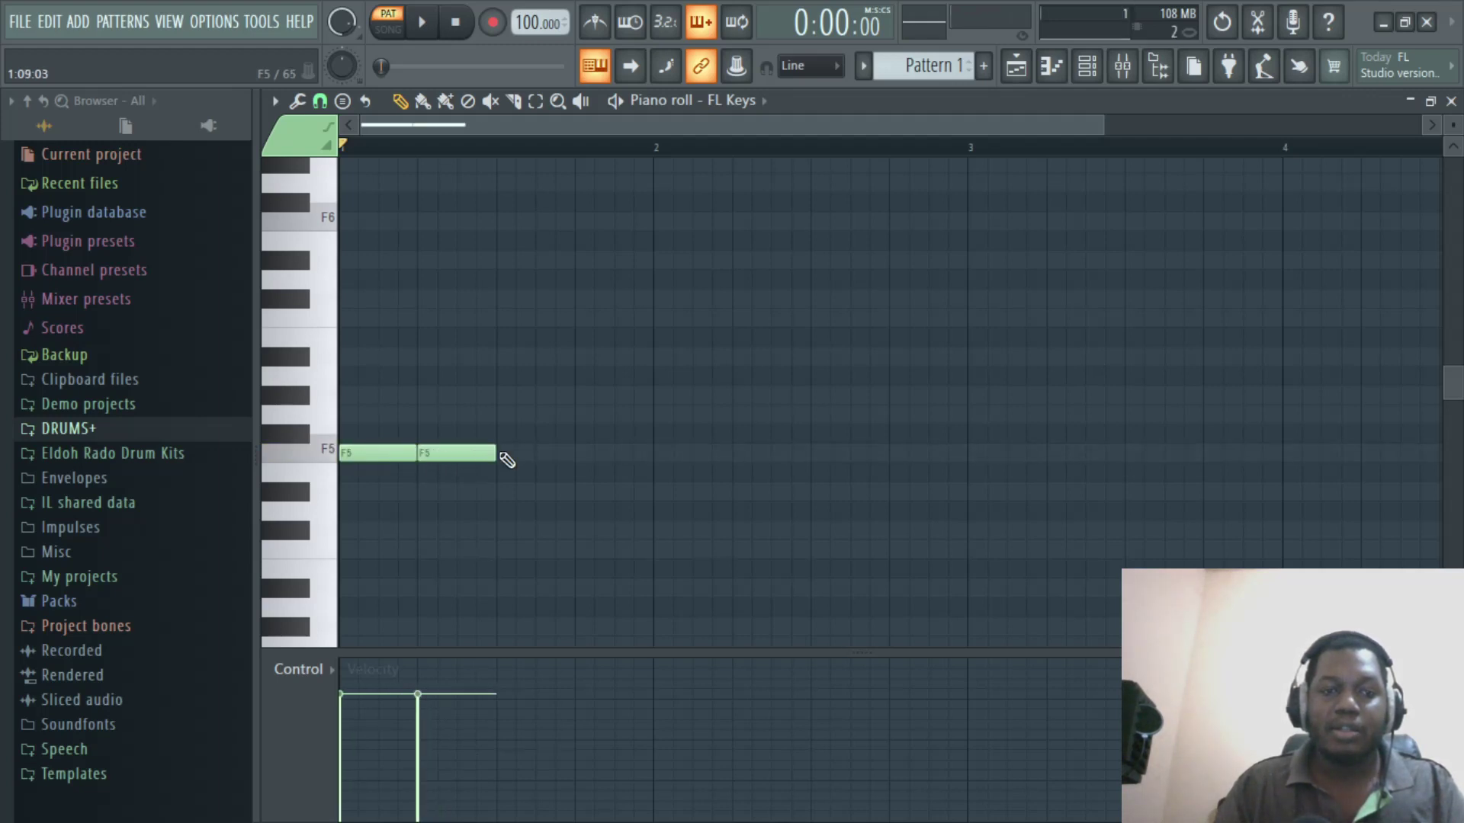
click(504, 454)
click(583, 454)
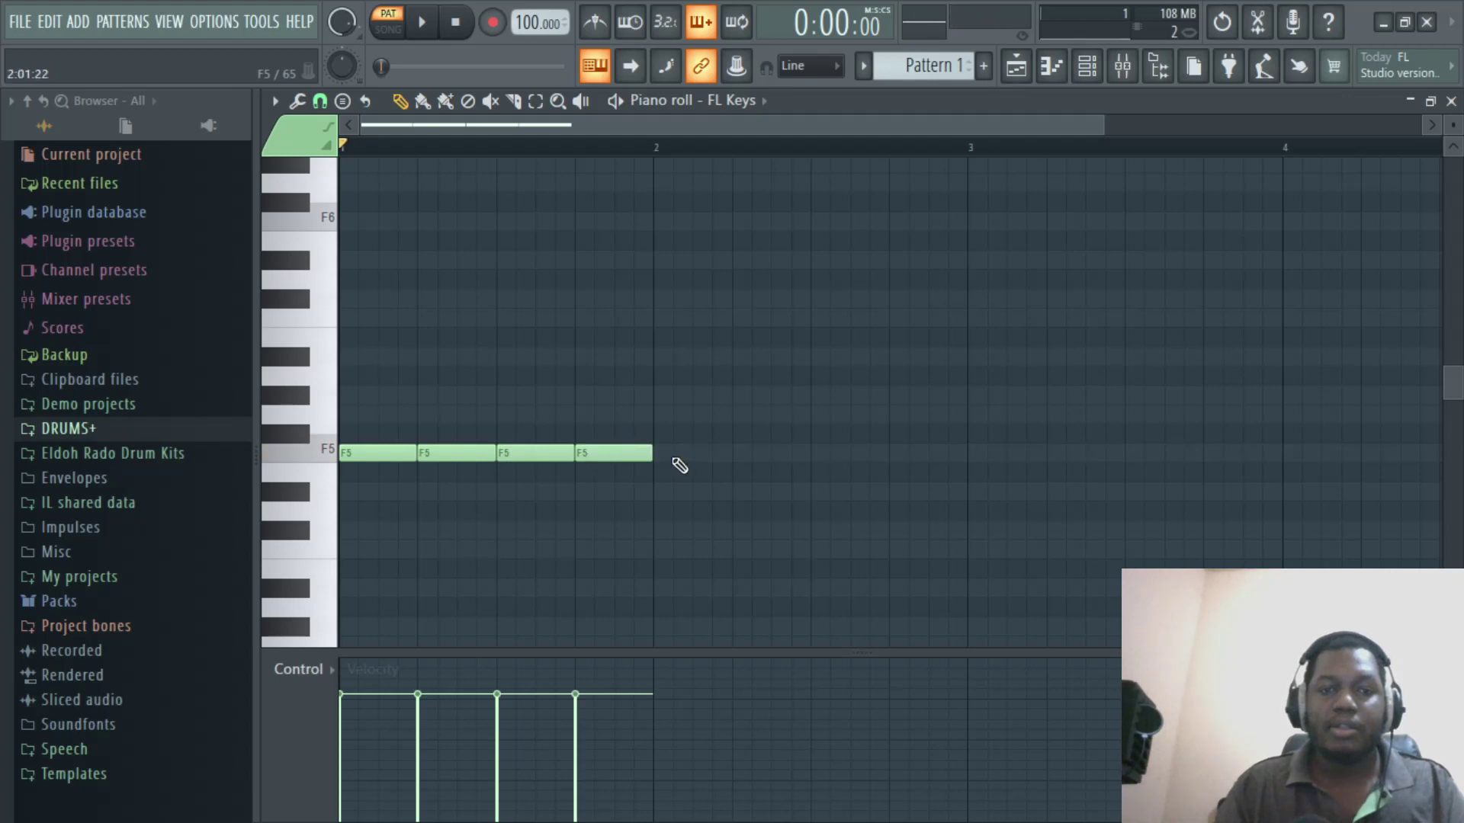
Lengthen the first F5 note to half a bar and delete the other three F5 notes in bar 1
right_click(486, 457)
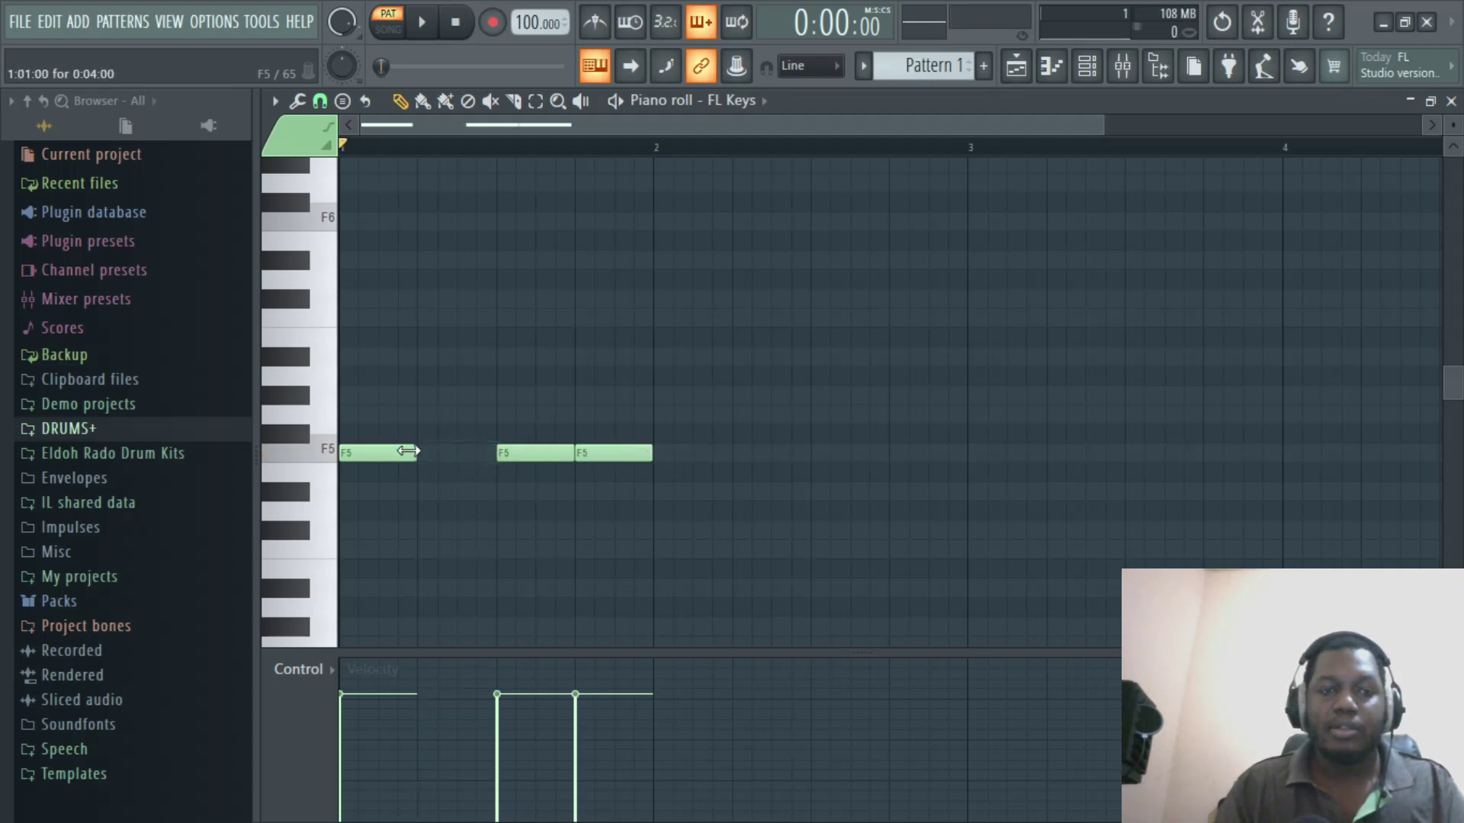
drag(417, 453, 509, 453)
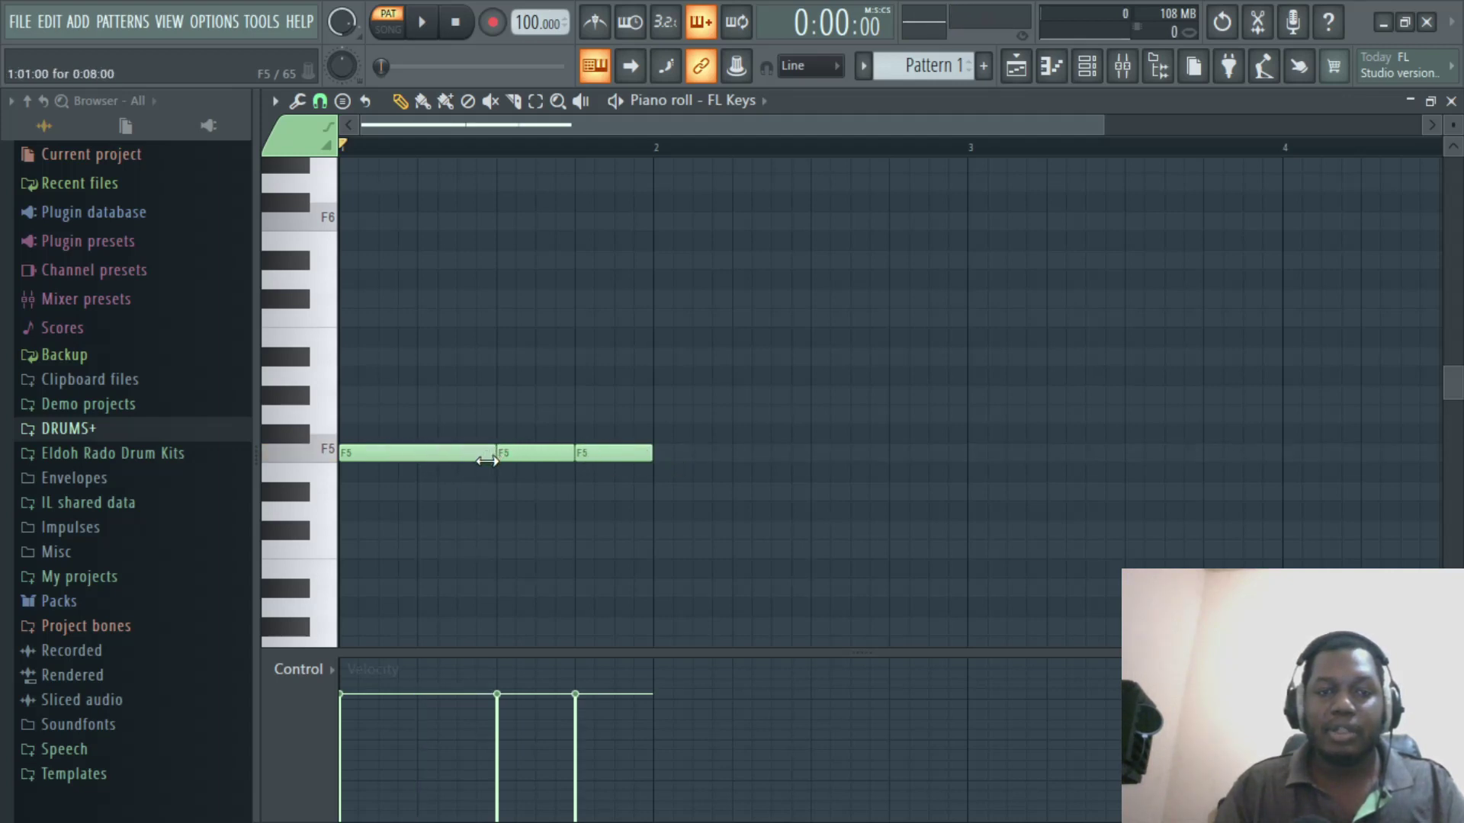
right_click(587, 455)
right_click(550, 456)
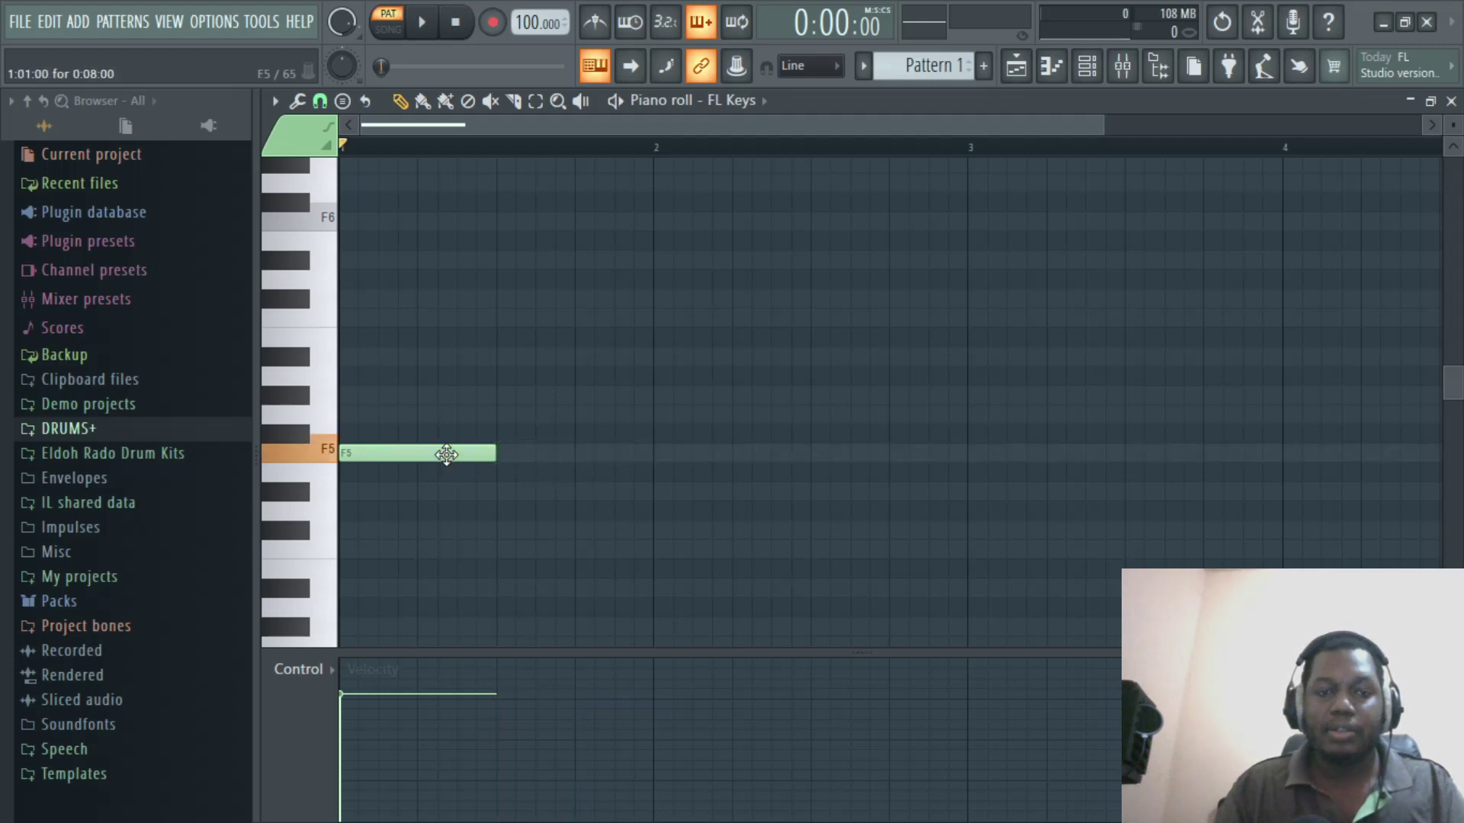
Add three more half-bar F5 notes directly after the first, filling bars 1 and 2
click(506, 455)
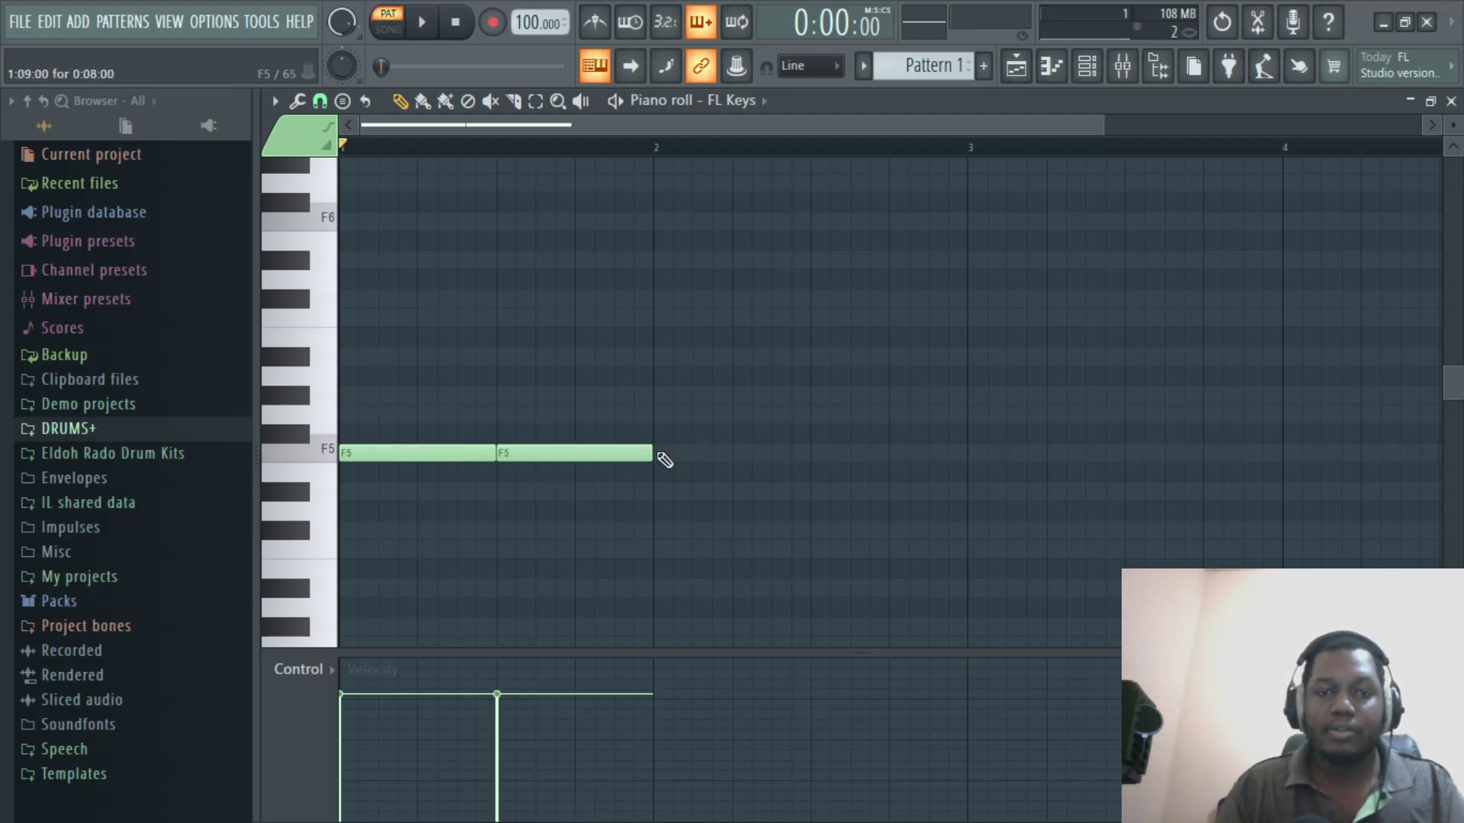
click(663, 456)
click(820, 456)
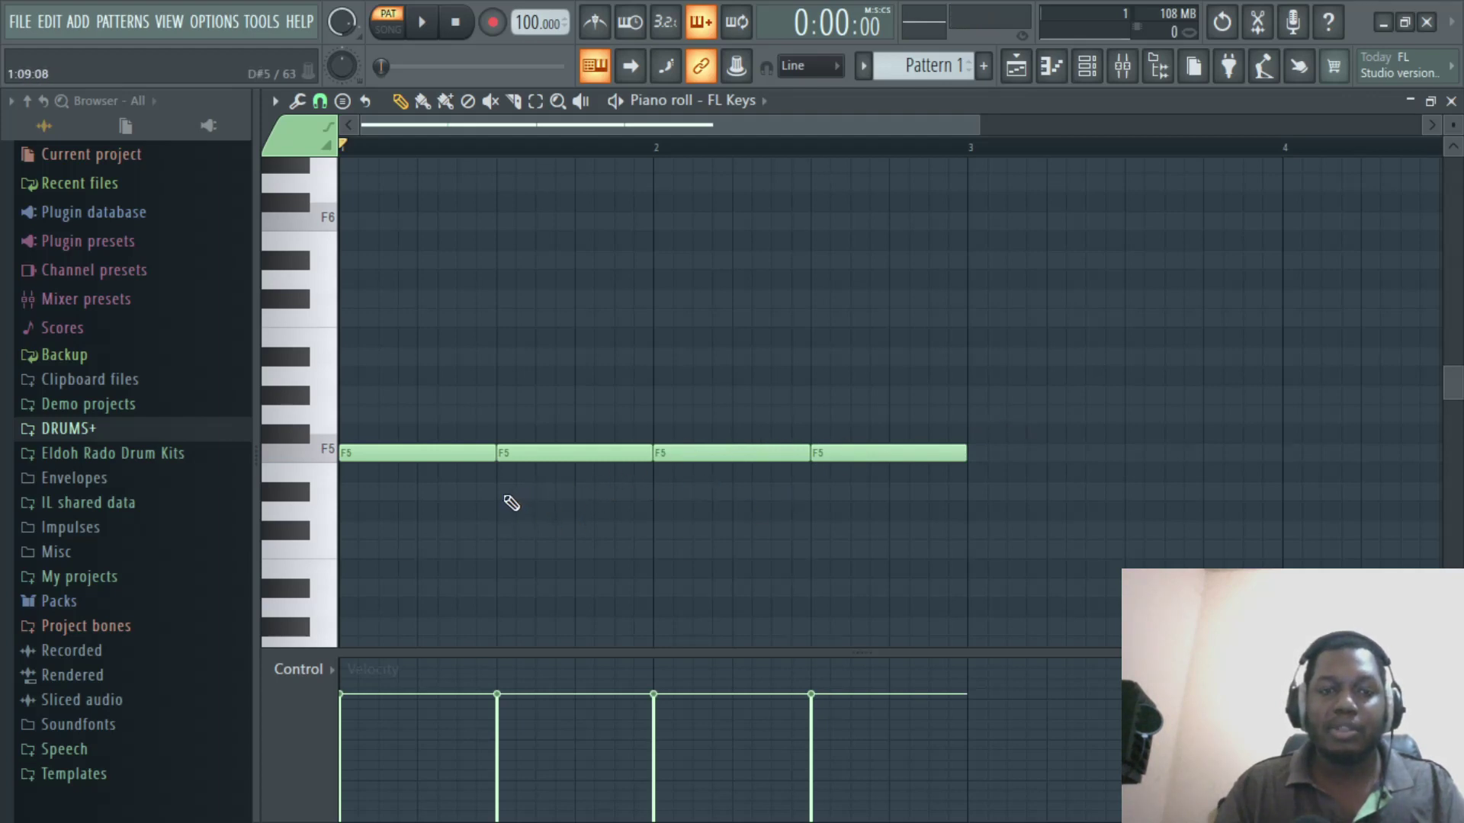
Place half-bar D#5, C#5 and C5 notes beneath the second, third and fourth F5 notes, and delete those three F5 notes
click(504, 493)
click(658, 531)
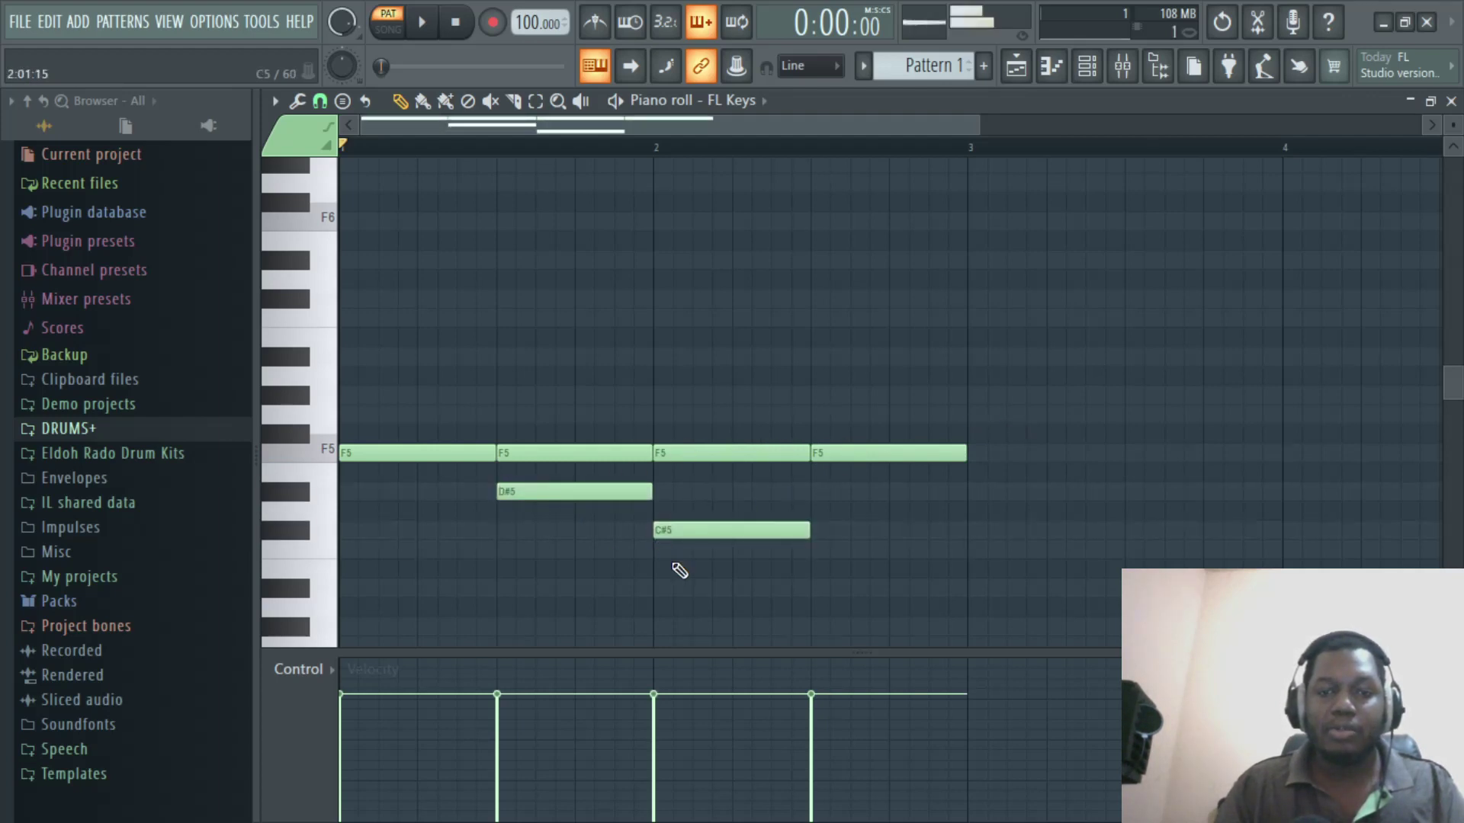
click(820, 550)
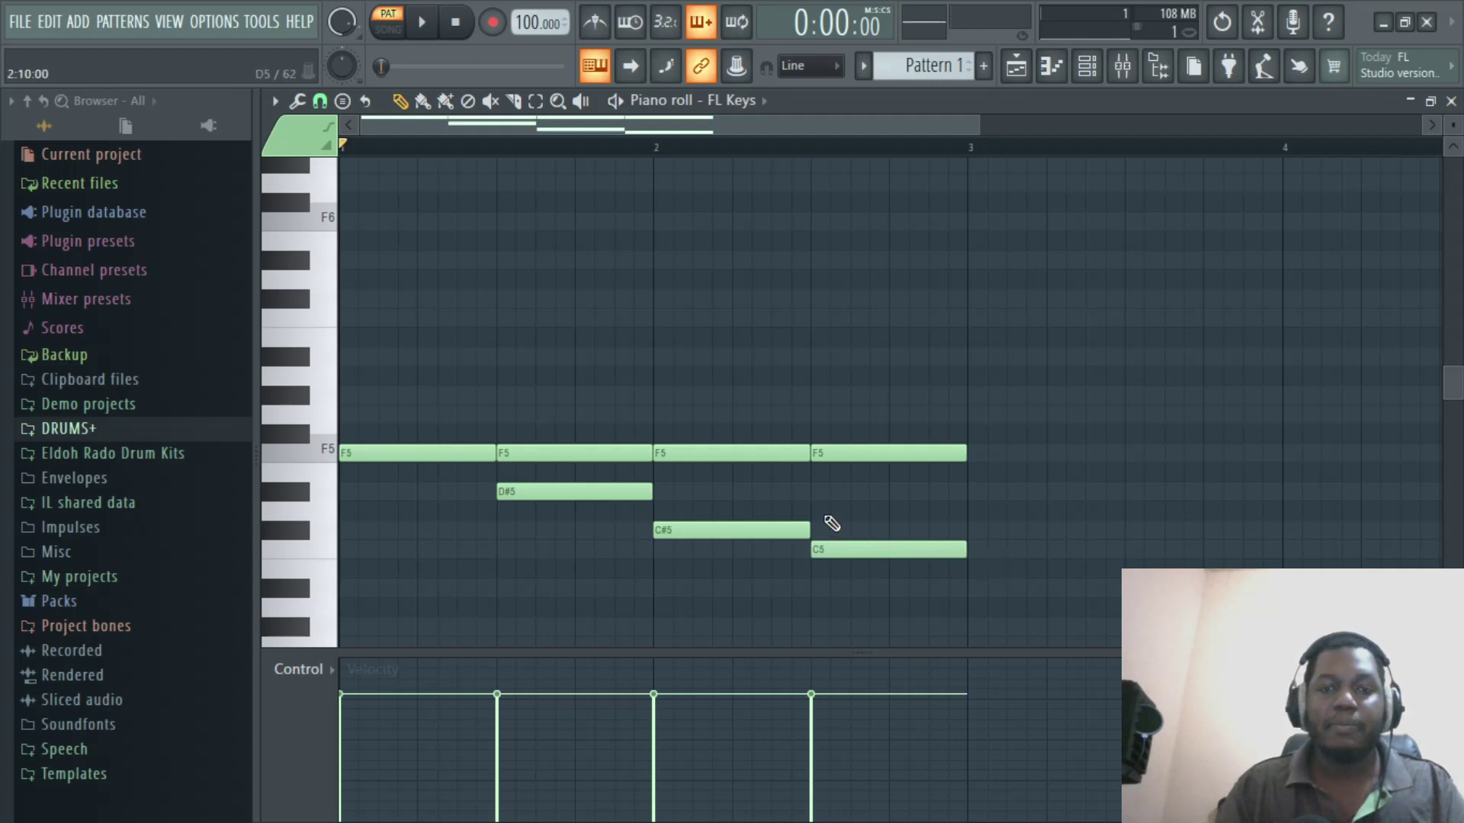
right_click(847, 452)
right_click(710, 453)
right_click(602, 453)
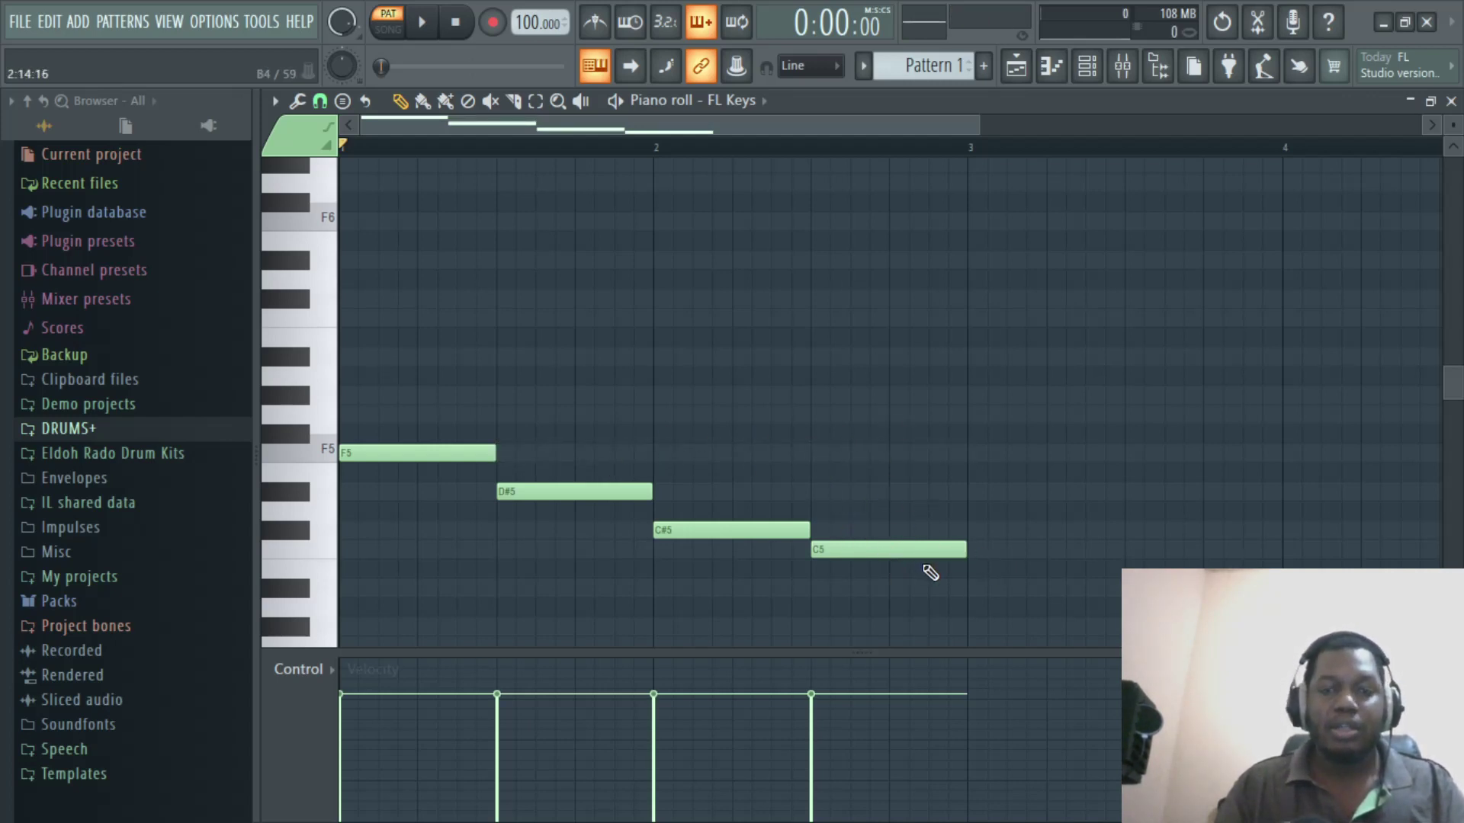
Duplicate the descending line F5, D#5, C#5, C5 one octave higher
drag(1005, 596, 431, 386)
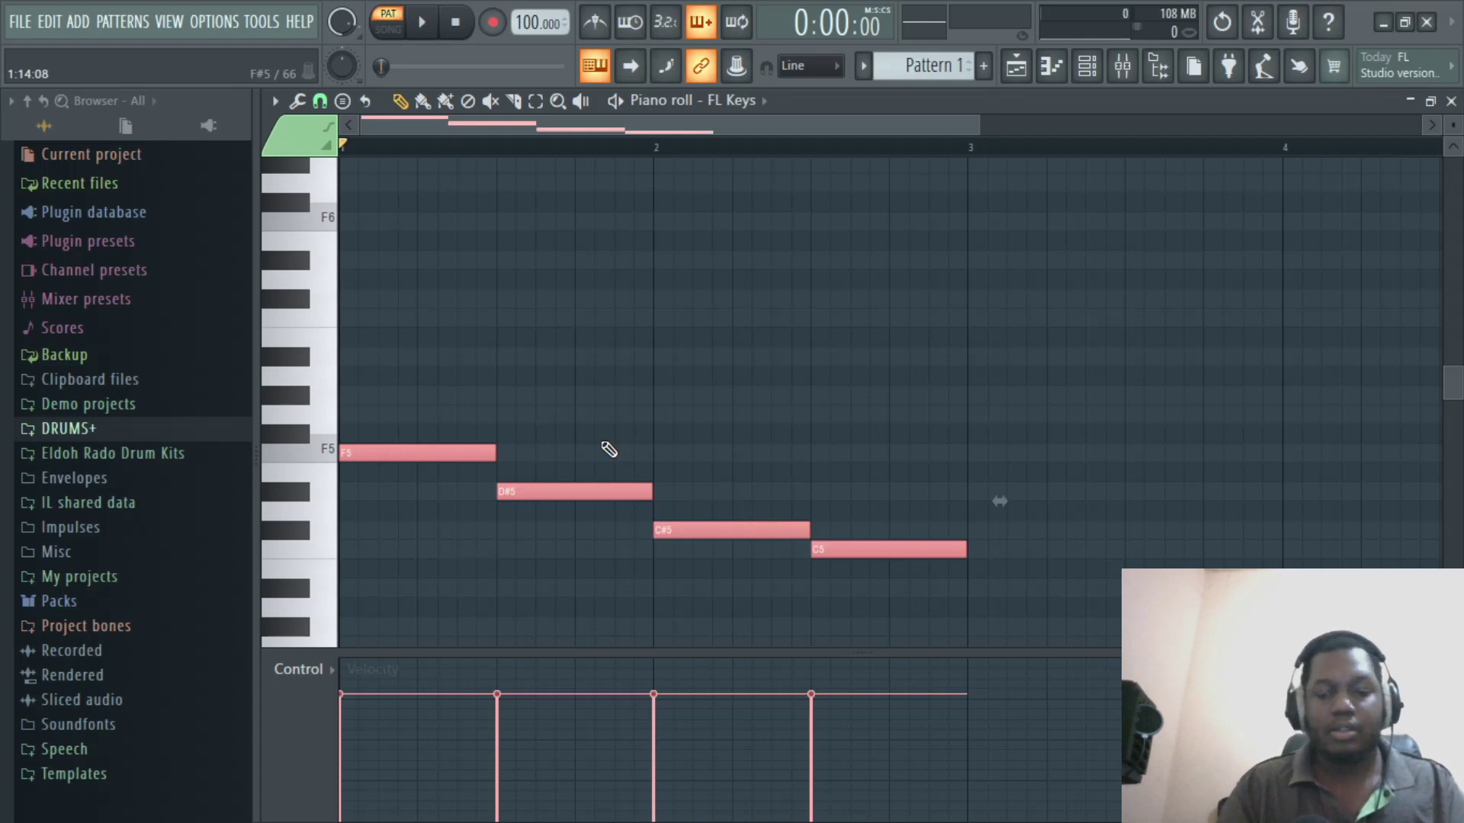
key(ctrl+shift+Up)
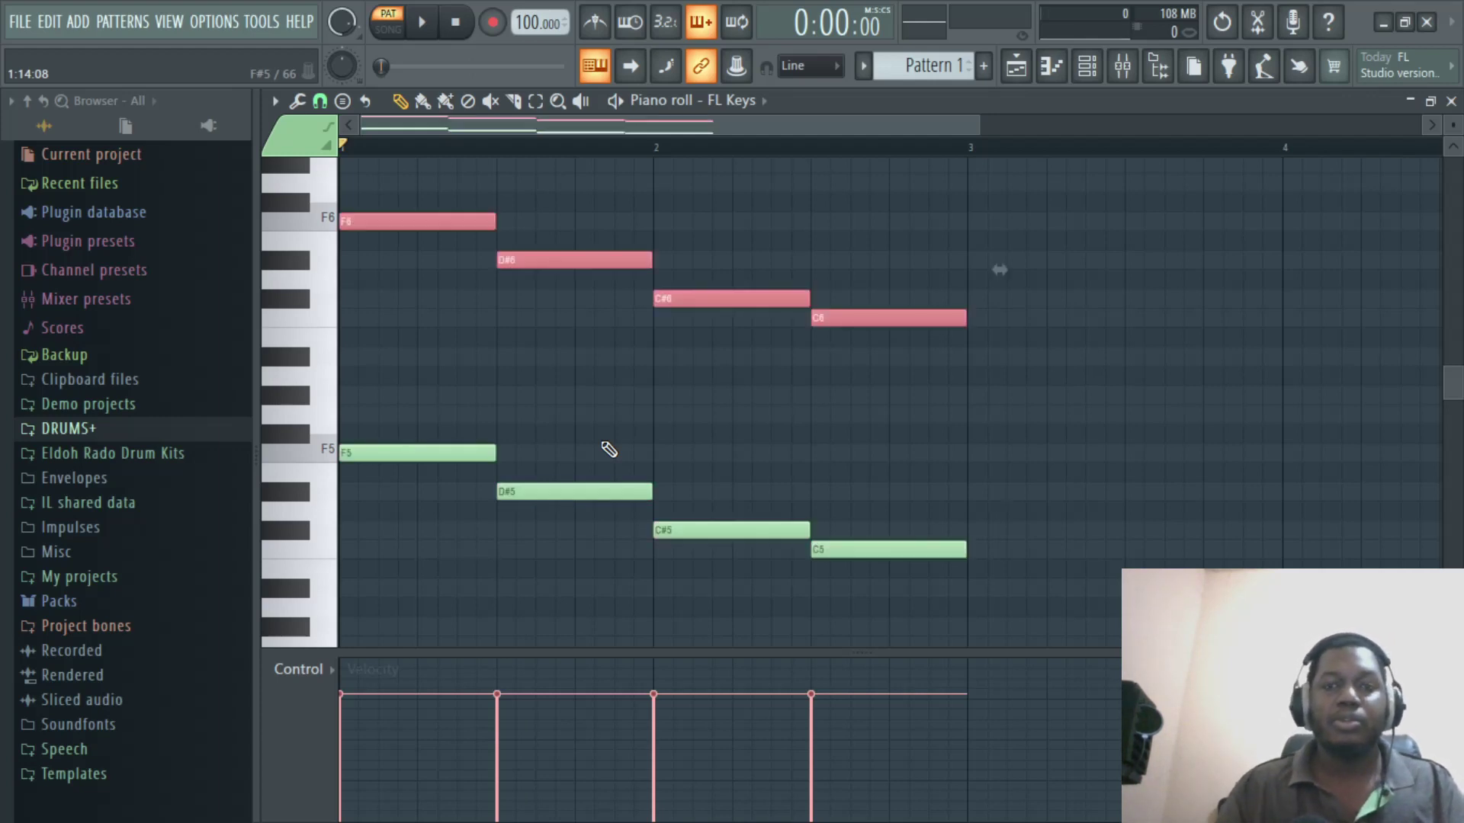
Duplicate the descending line F5, D#5, C#5, C5 one octave lower
scroll(854, 429, down, 1)
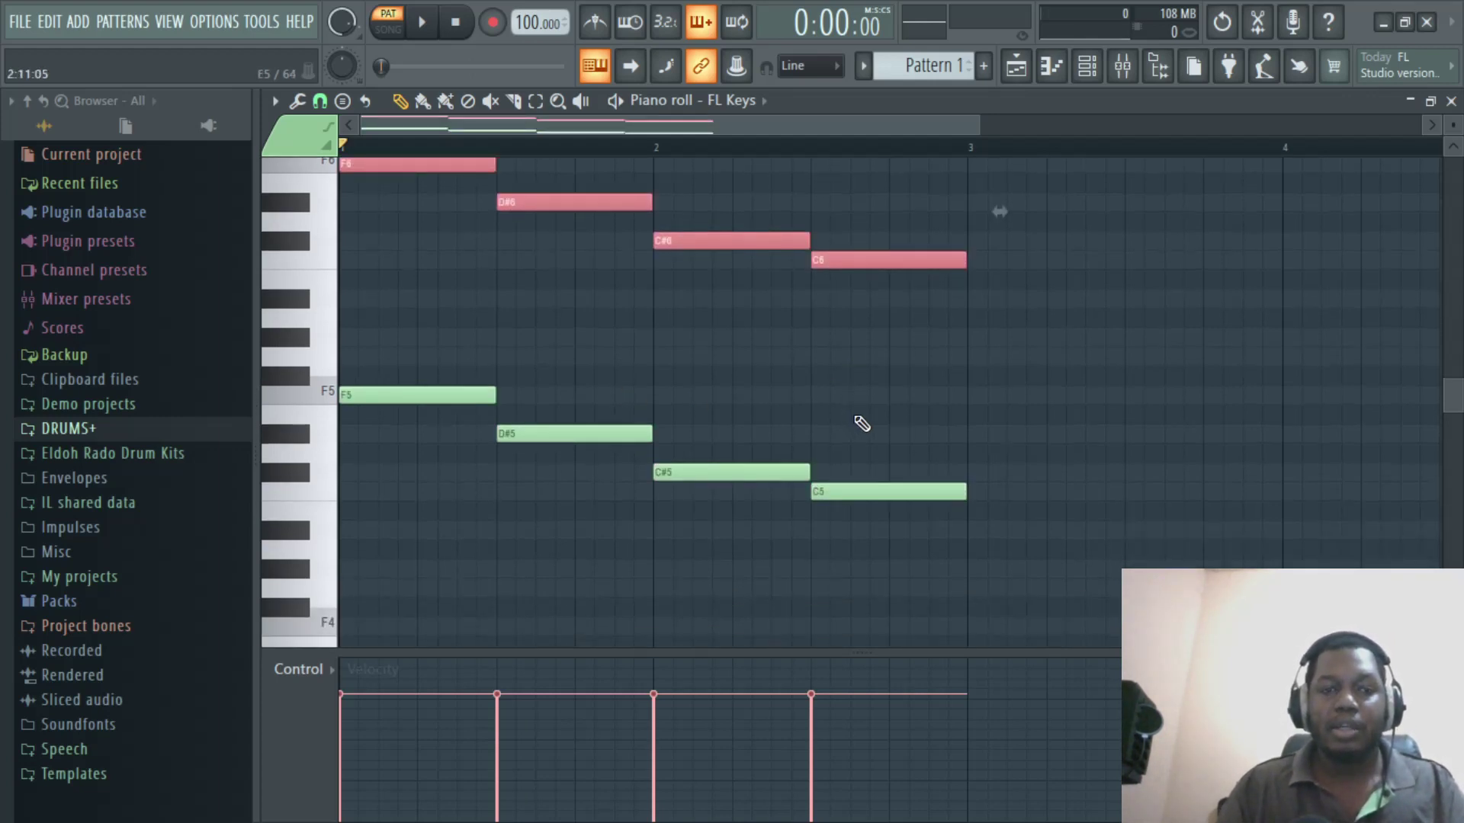
click(854, 419)
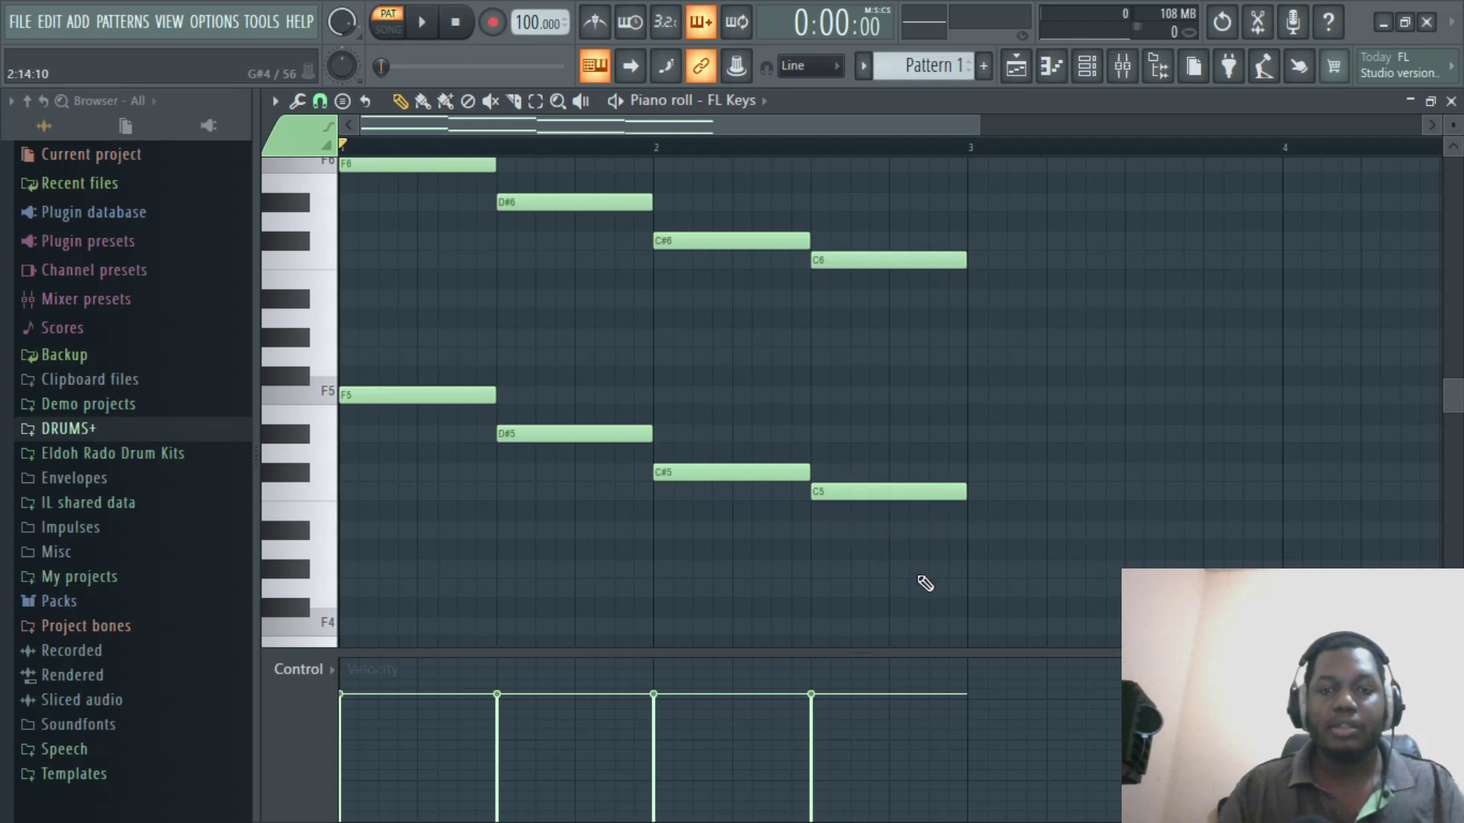
drag(983, 595, 375, 373)
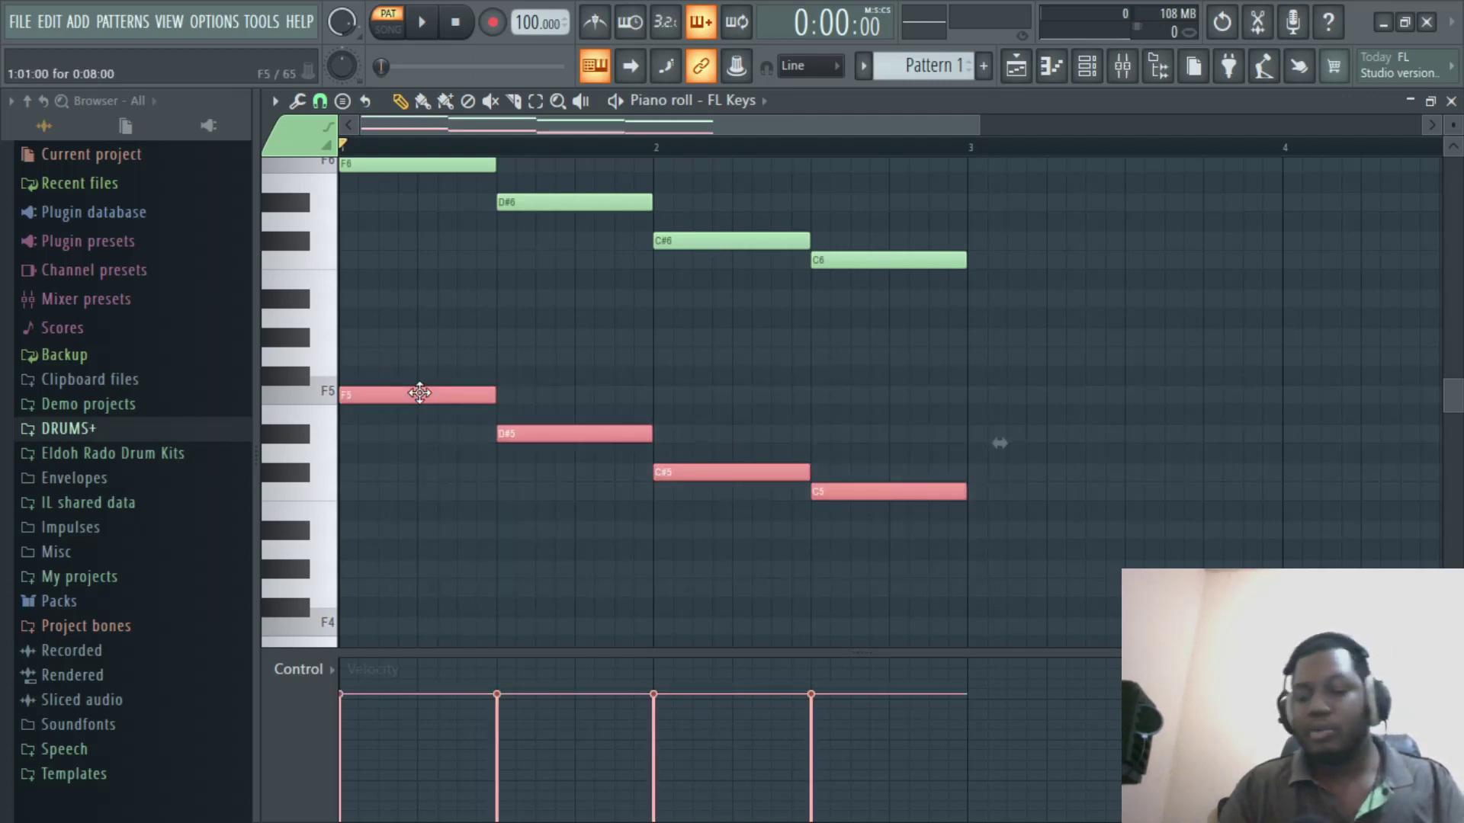
key(ctrl+c)
key(ctrl+v)
key(ctrl+Down)
scroll(468, 457, down, 4)
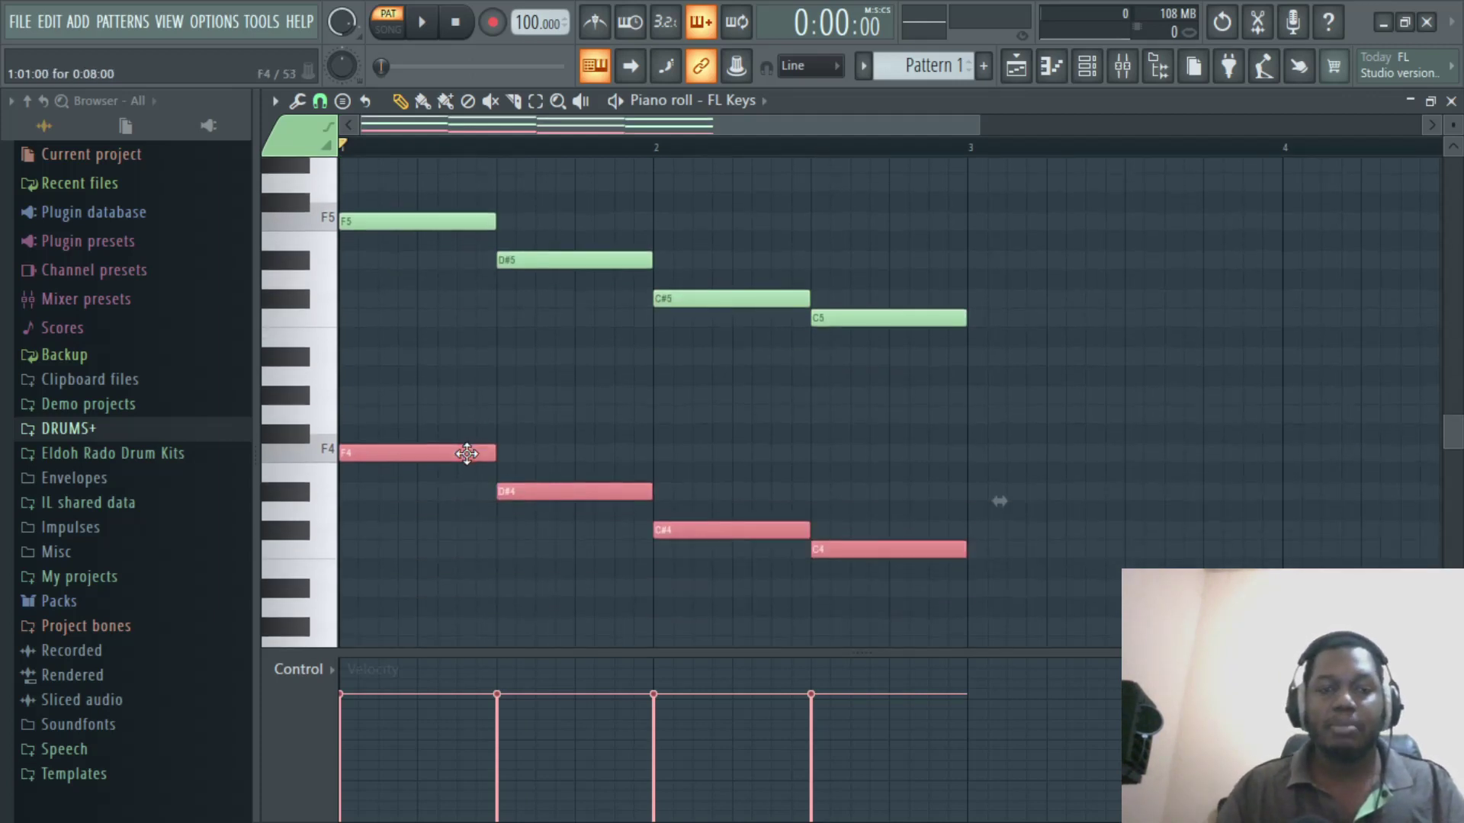
Play back the descending line in its three octaves
scroll(645, 433, up, 2)
scroll(645, 433, down, 1)
scroll(645, 434, up, 3)
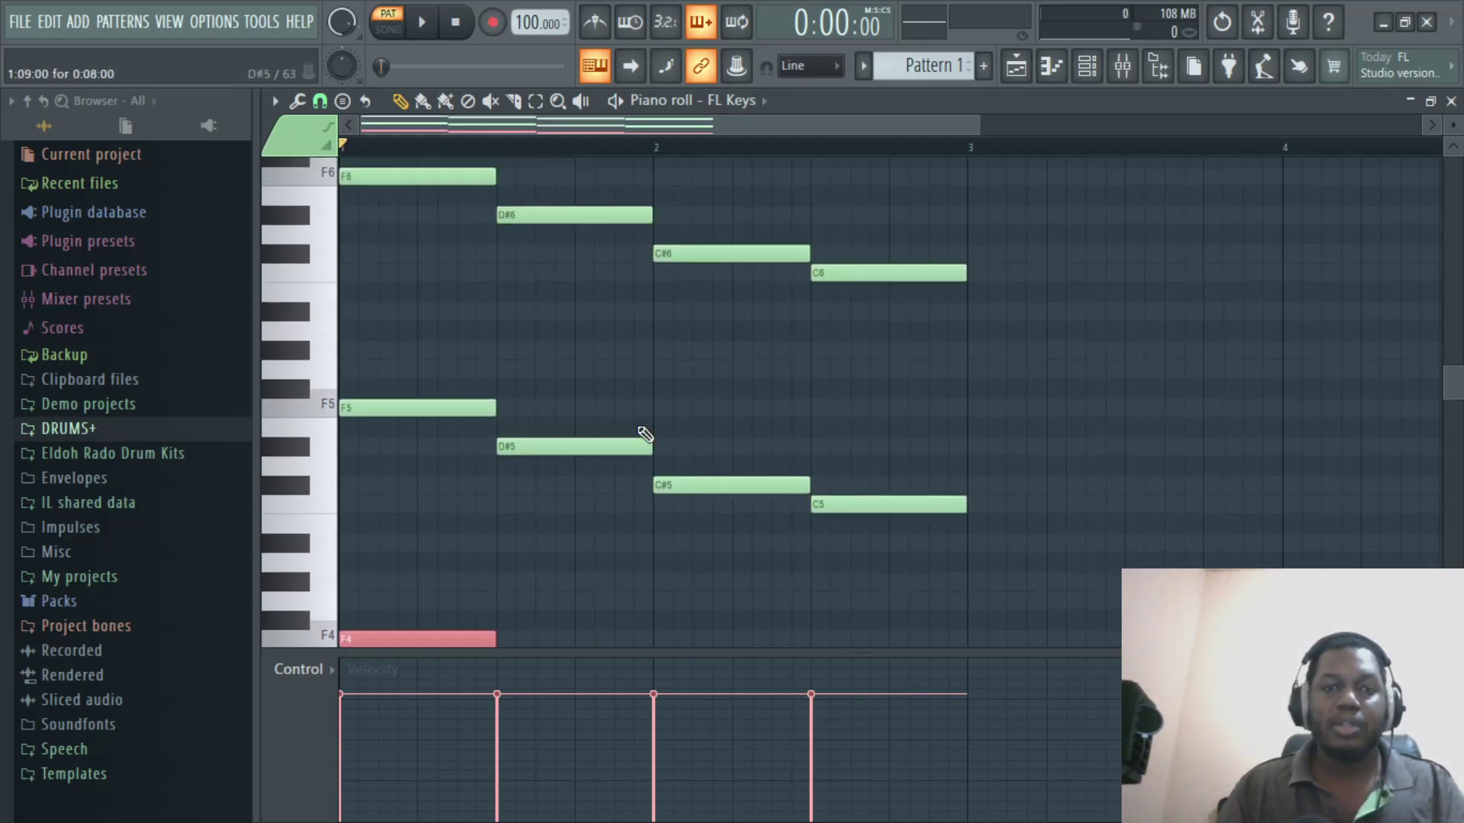
key(space)
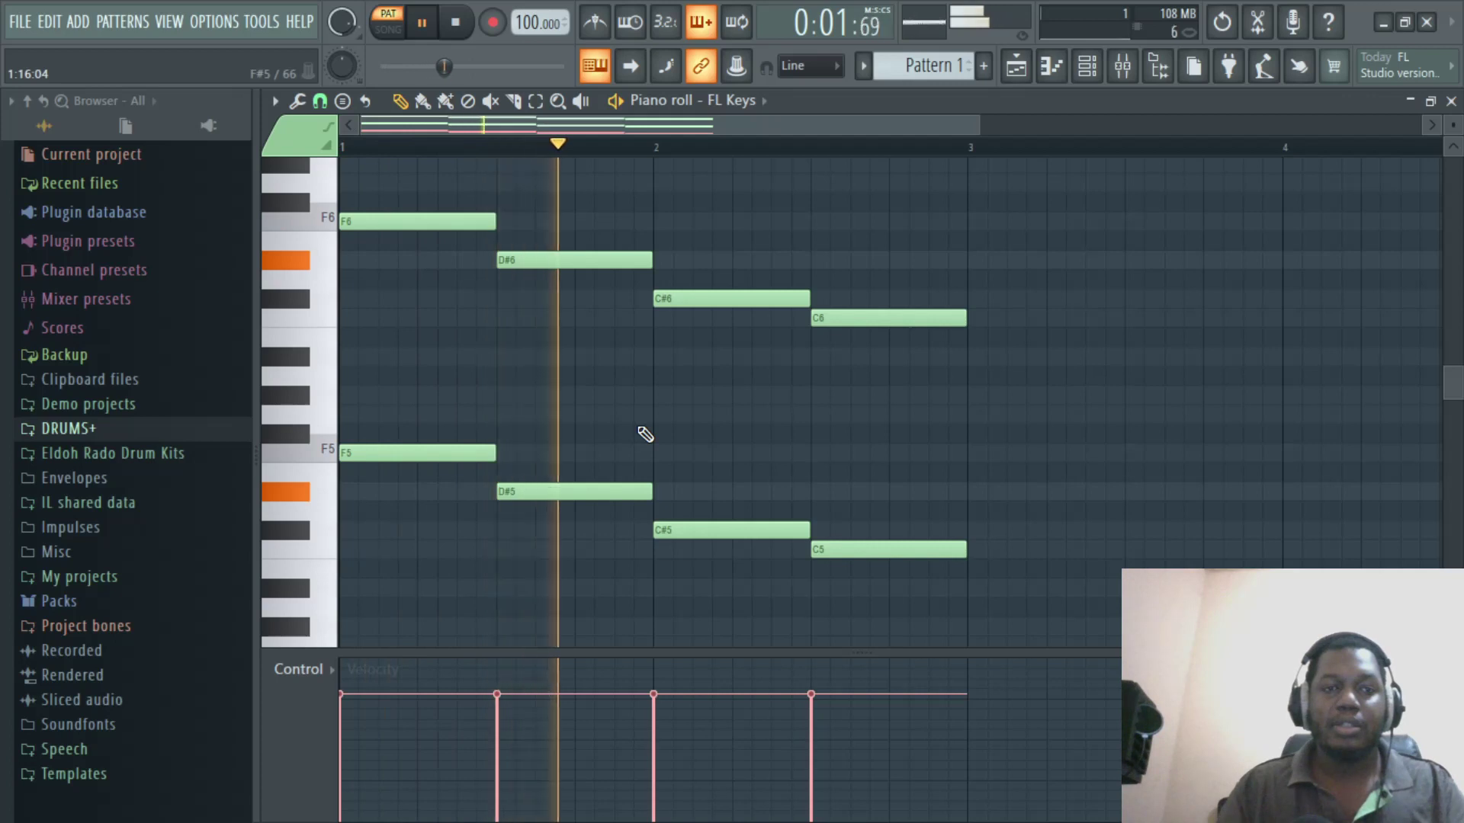
key(space)
Transpose all the notes in the pattern down one octave and play back the result
scroll(645, 434, down, 2)
key(ctrl+a)
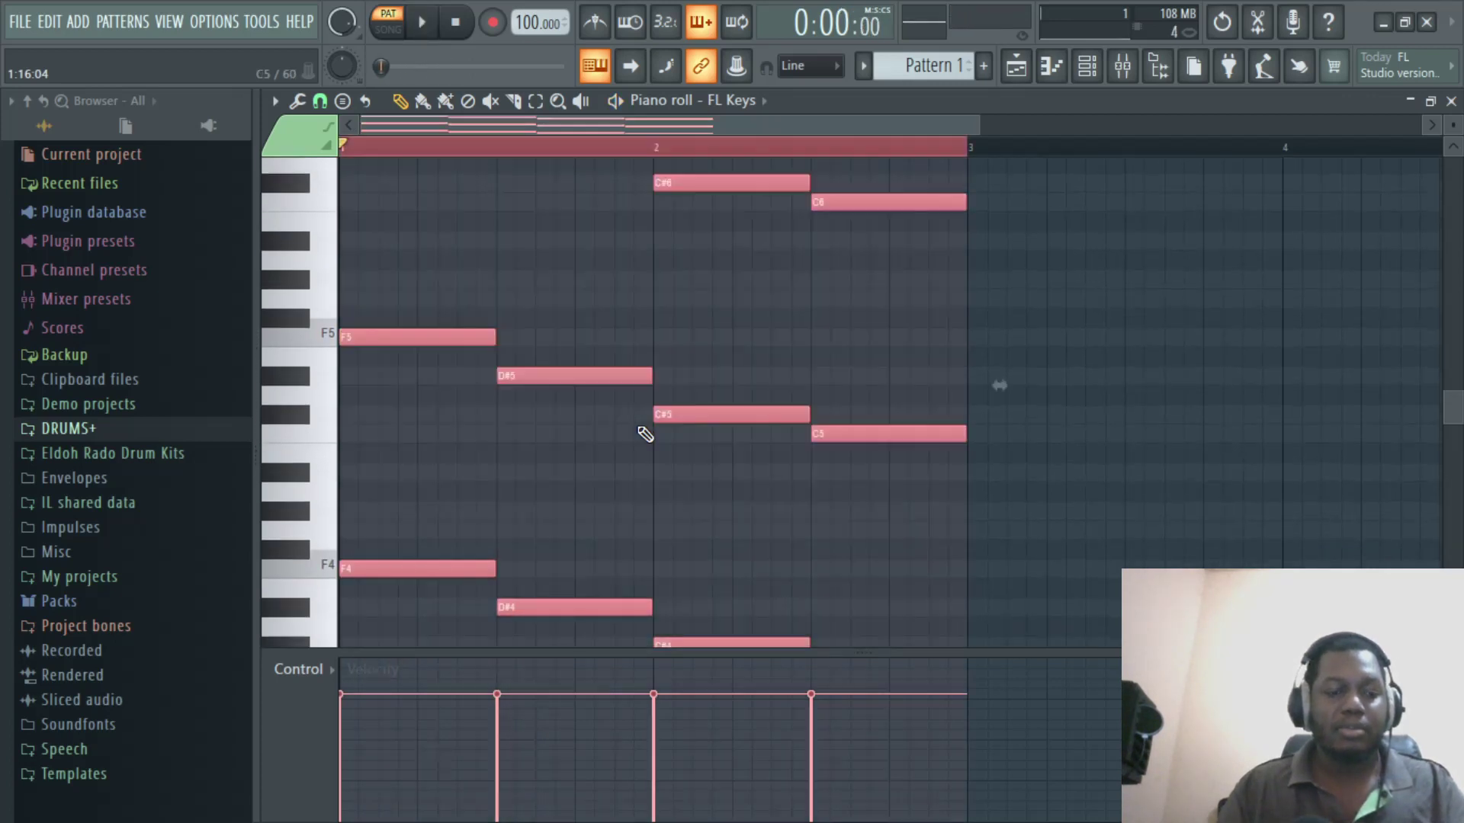
key(Down)
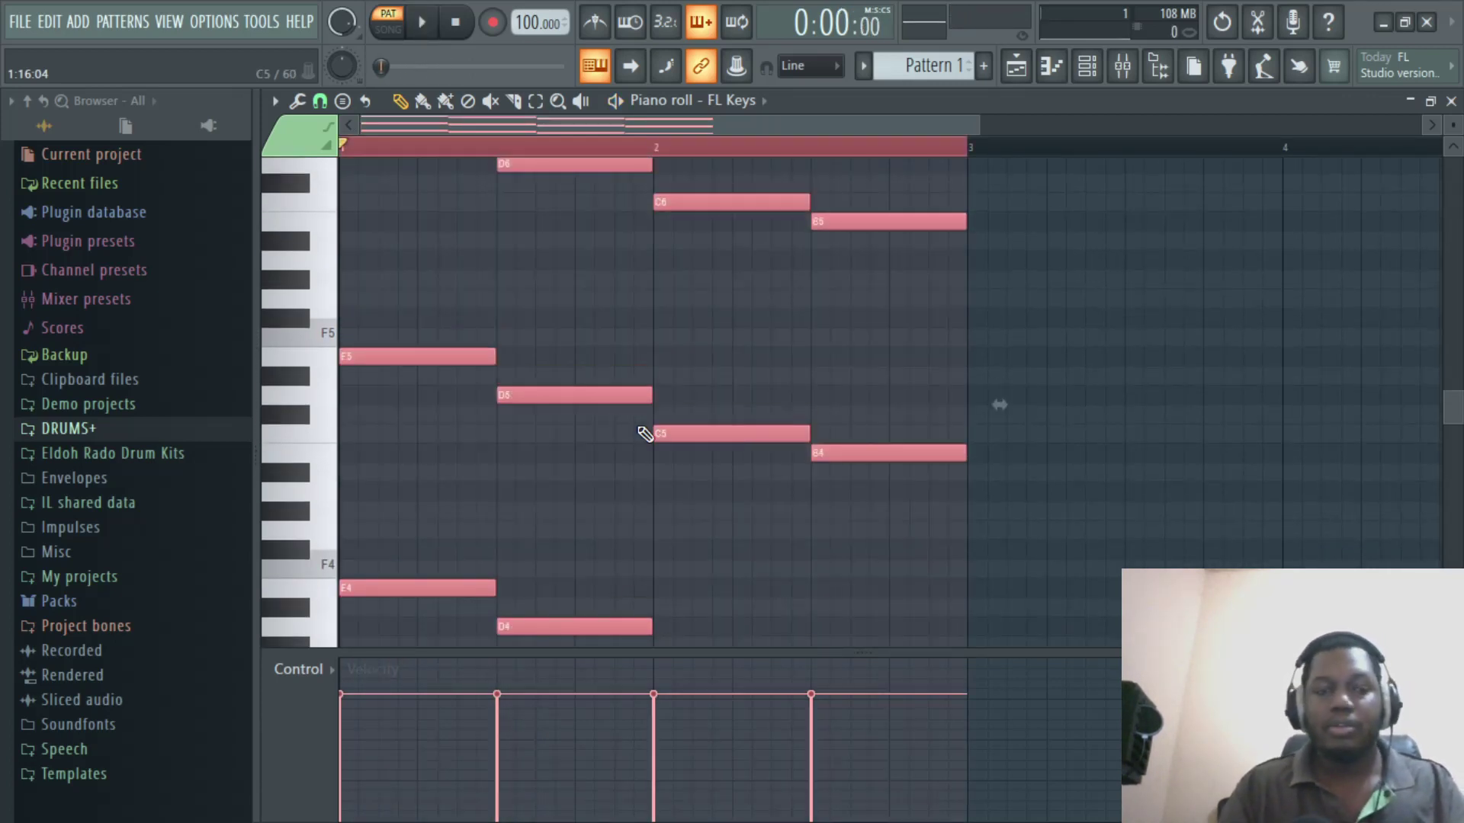
key(Up)
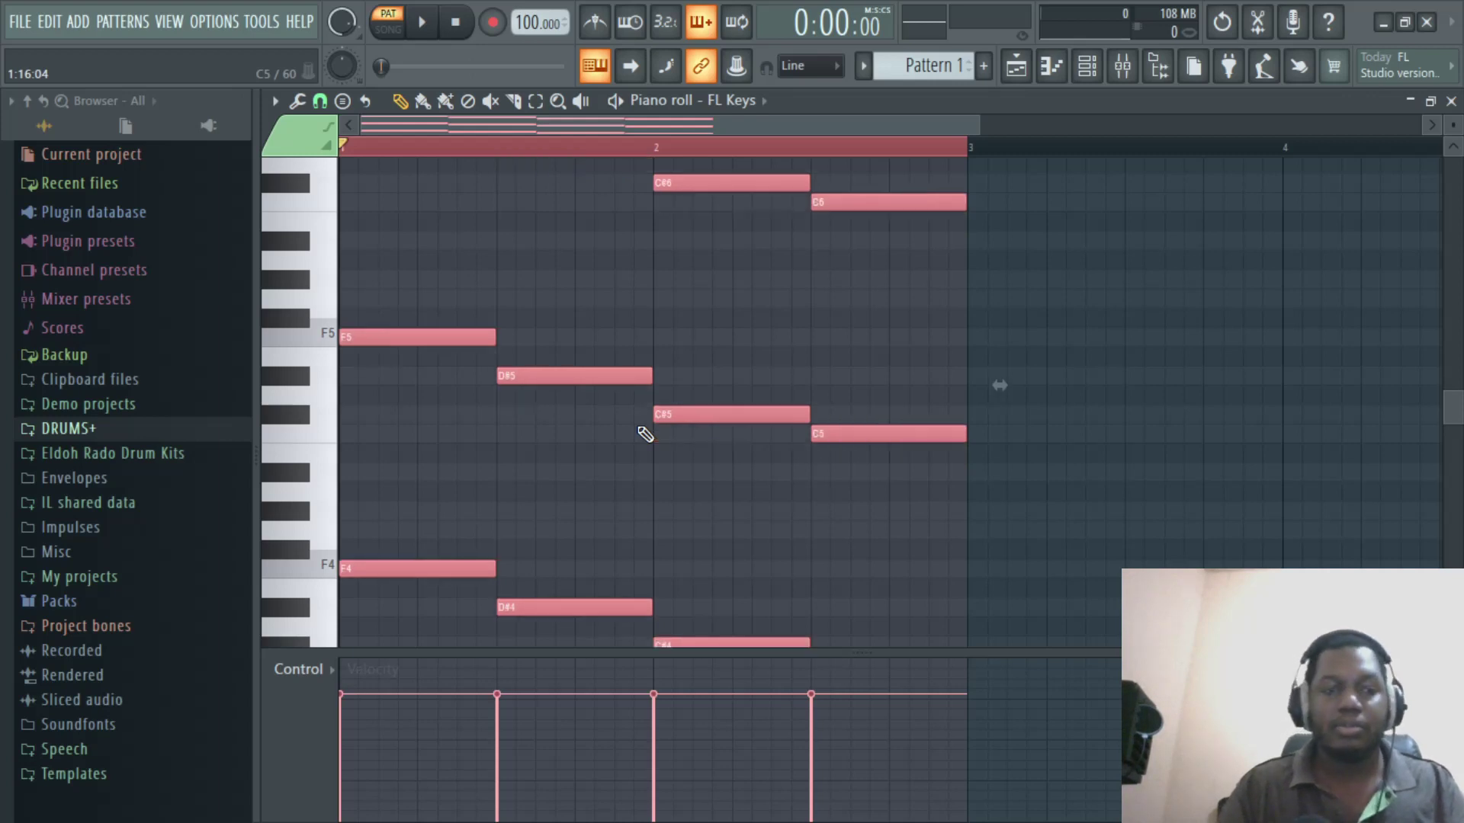
key(ctrl+Down)
scroll(654, 432, down, 5)
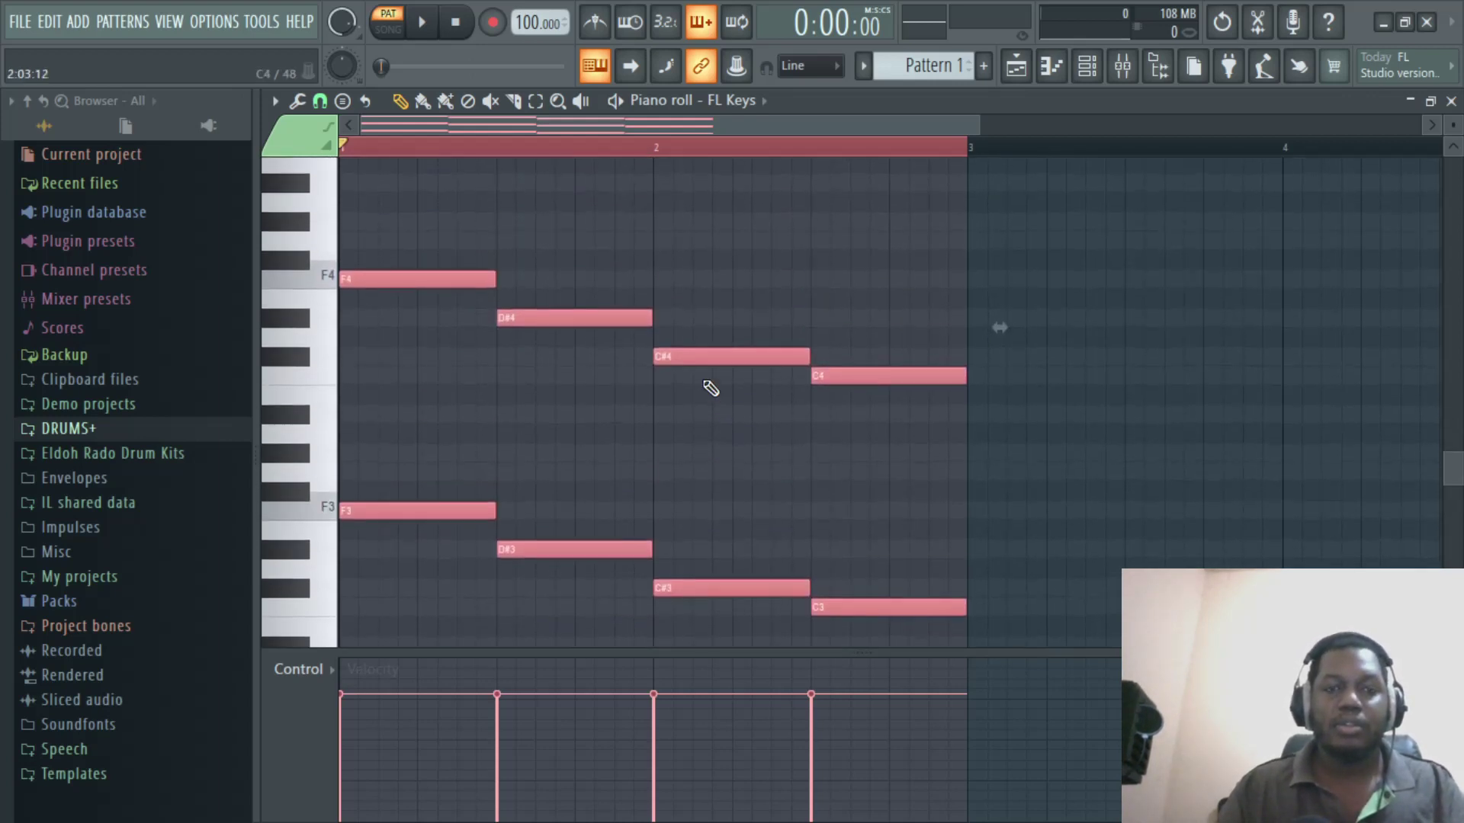
scroll(705, 386, up, 1)
key(space)
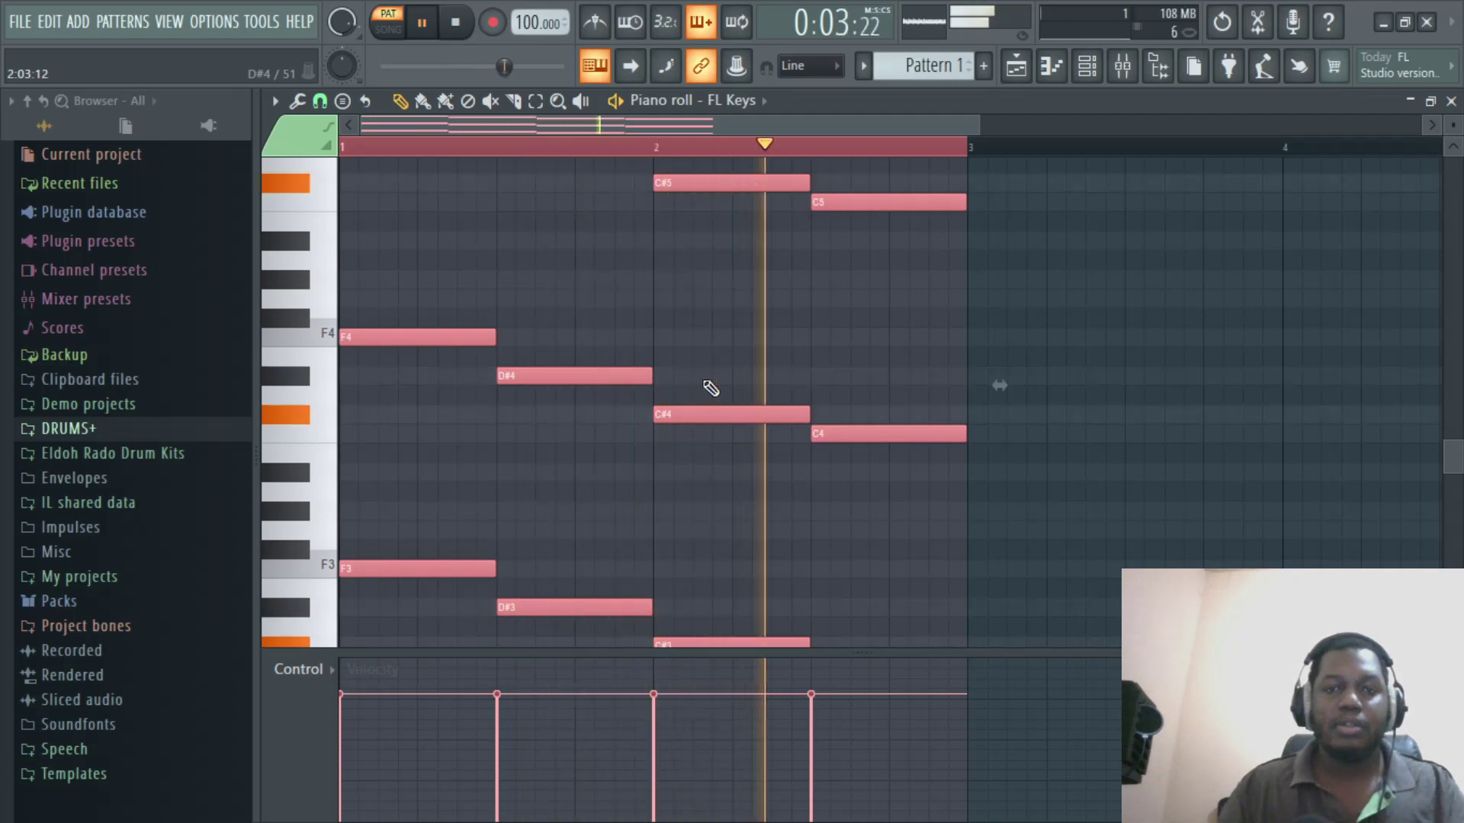
key(space)
scroll(490, 497, up, 2)
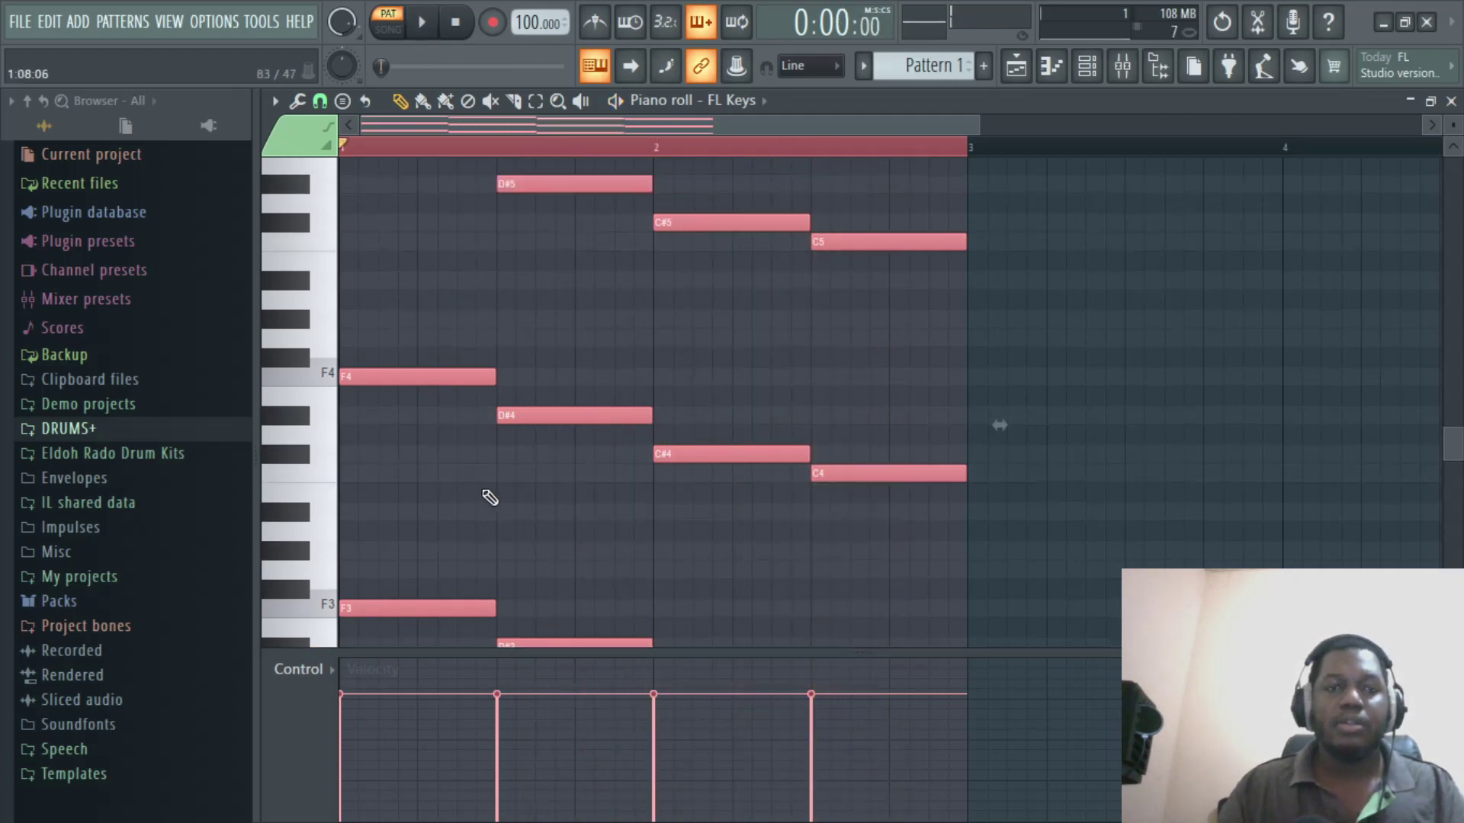
Shorten the F notes at the start of bar 1 to six steps in all octaves
right_click(473, 543)
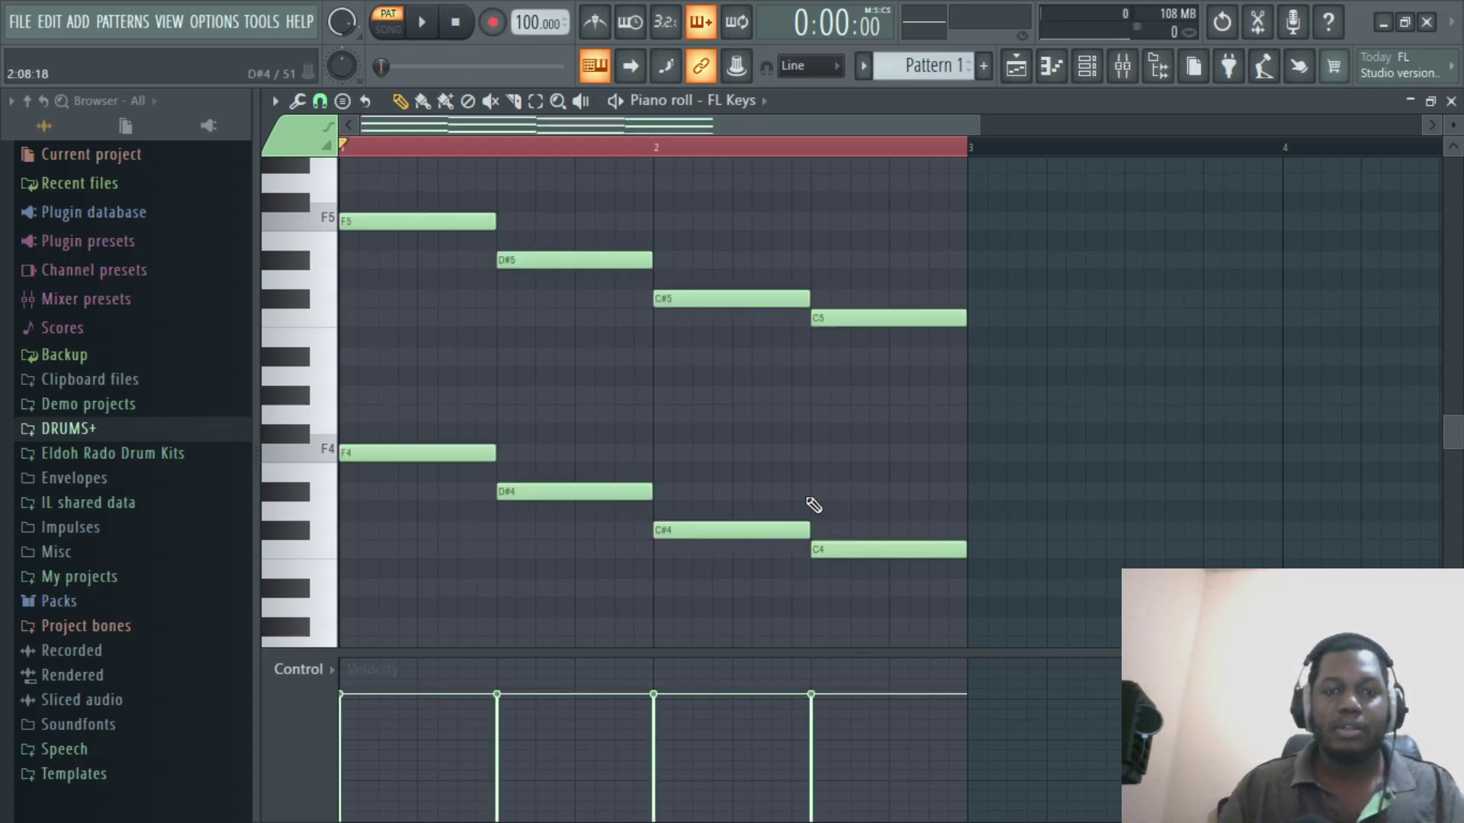
scroll(813, 505, down, 3)
drag(448, 561, 457, 200)
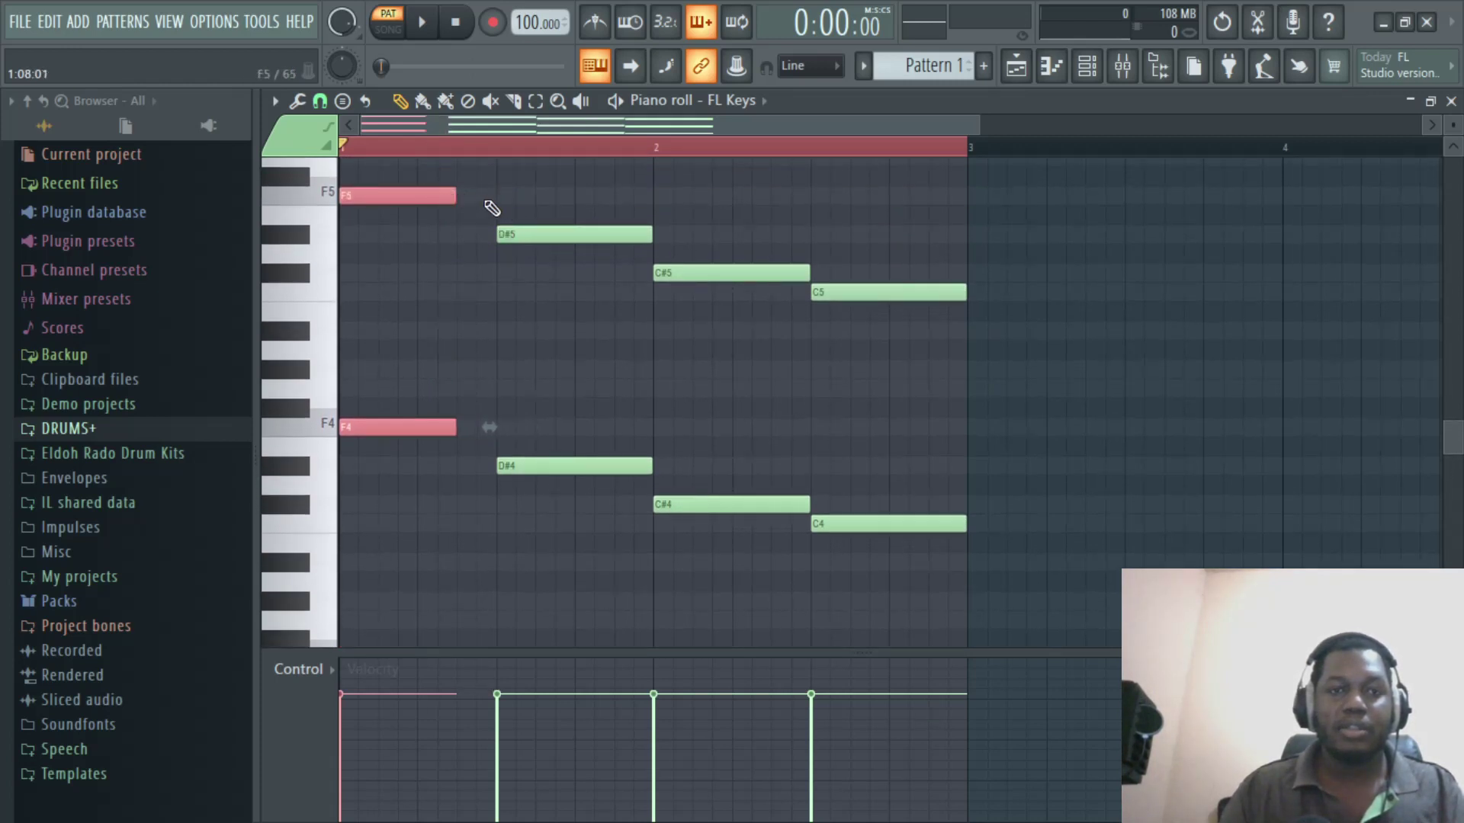
Move the D# notes in all octaves directly after the F notes and lengthen them to the end of bar 1
scroll(492, 208, down, 4)
drag(569, 572, 504, 298)
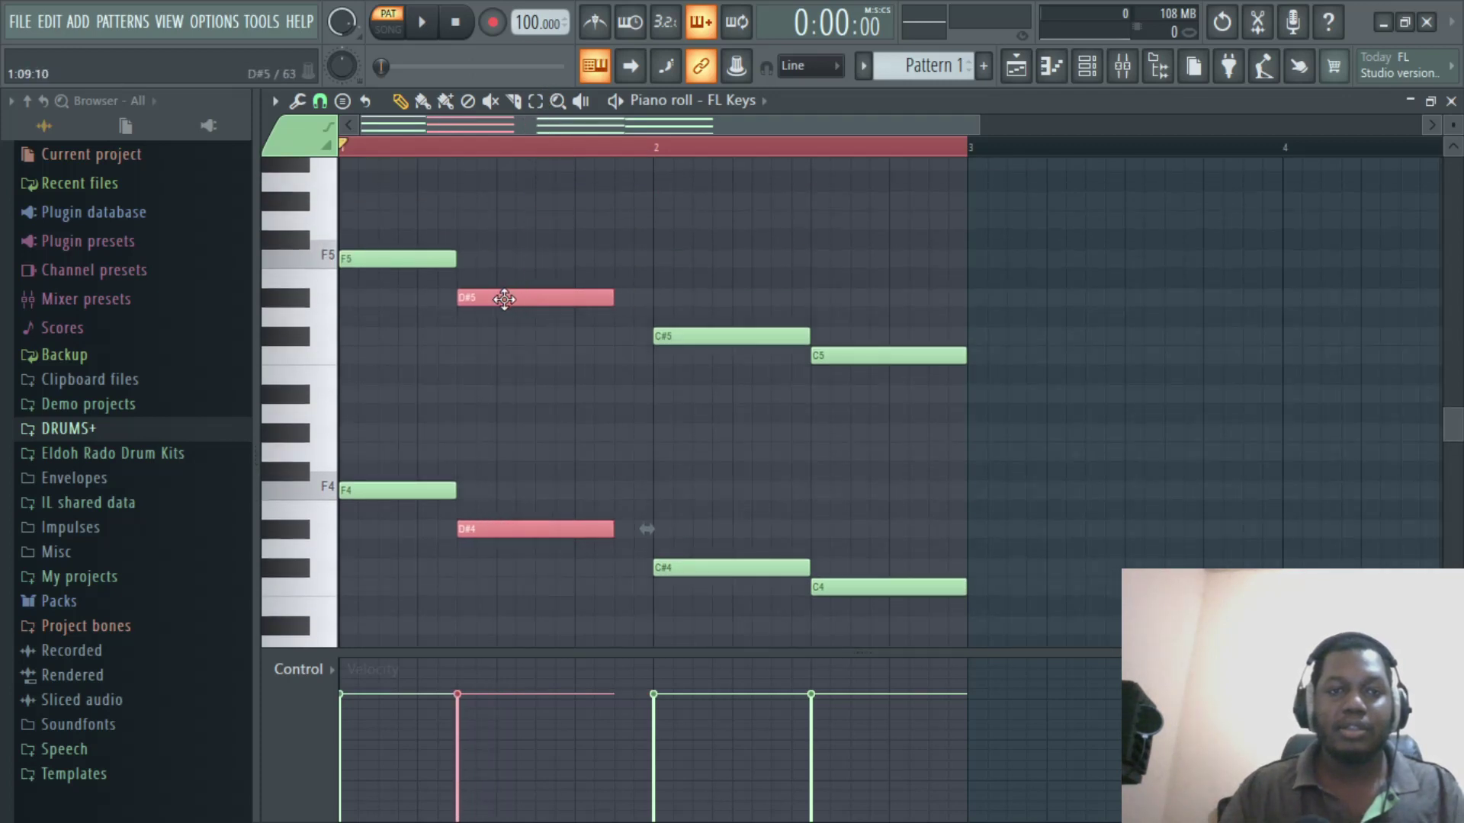
drag(606, 297, 652, 297)
Shorten the C# notes at the start of bar 2 to six steps in all octaves and check the snap setting
scroll(820, 310, down, 3)
scroll(794, 429, down, 2)
drag(774, 620, 770, 228)
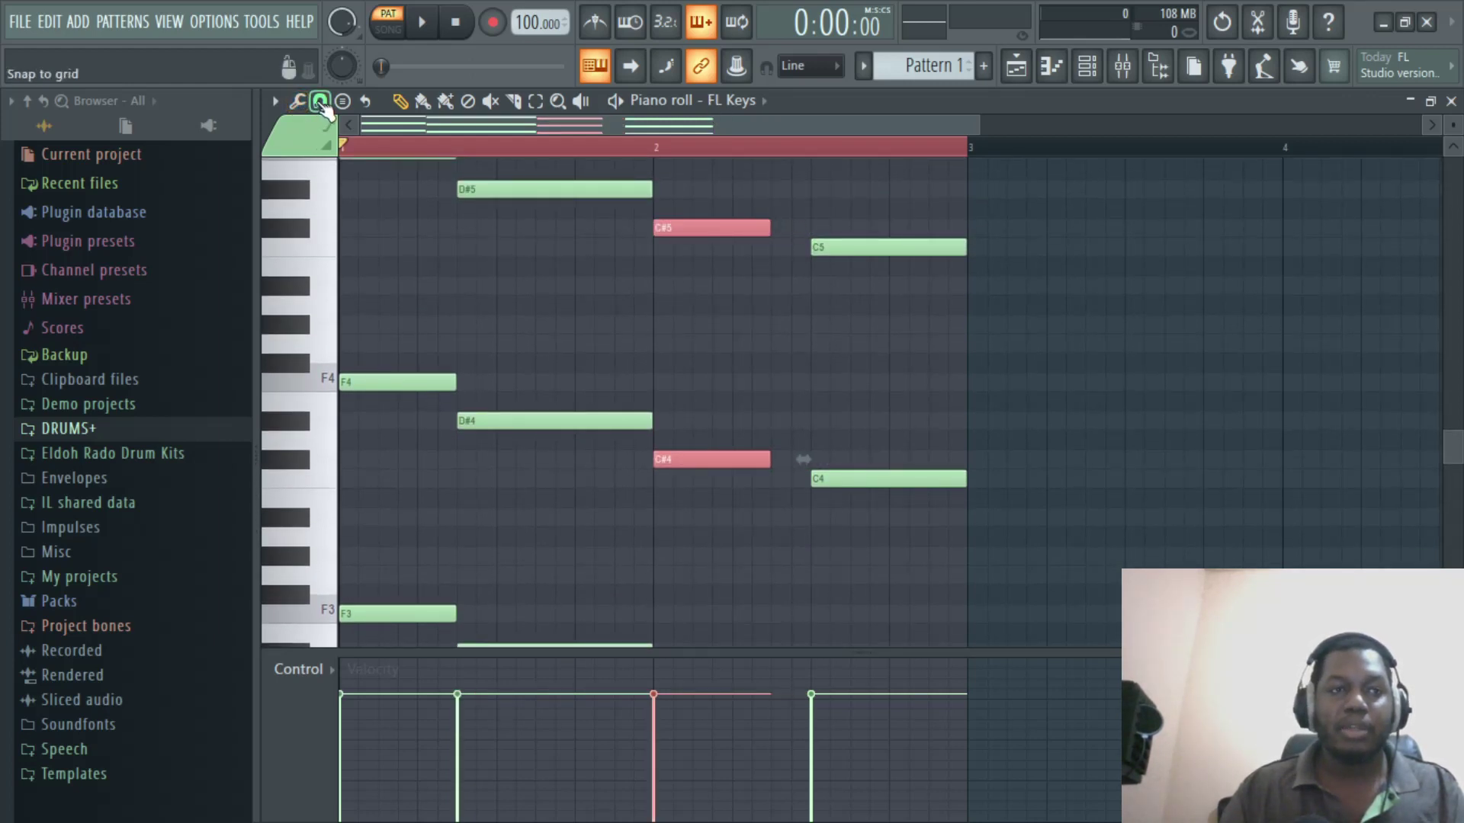
click(320, 101)
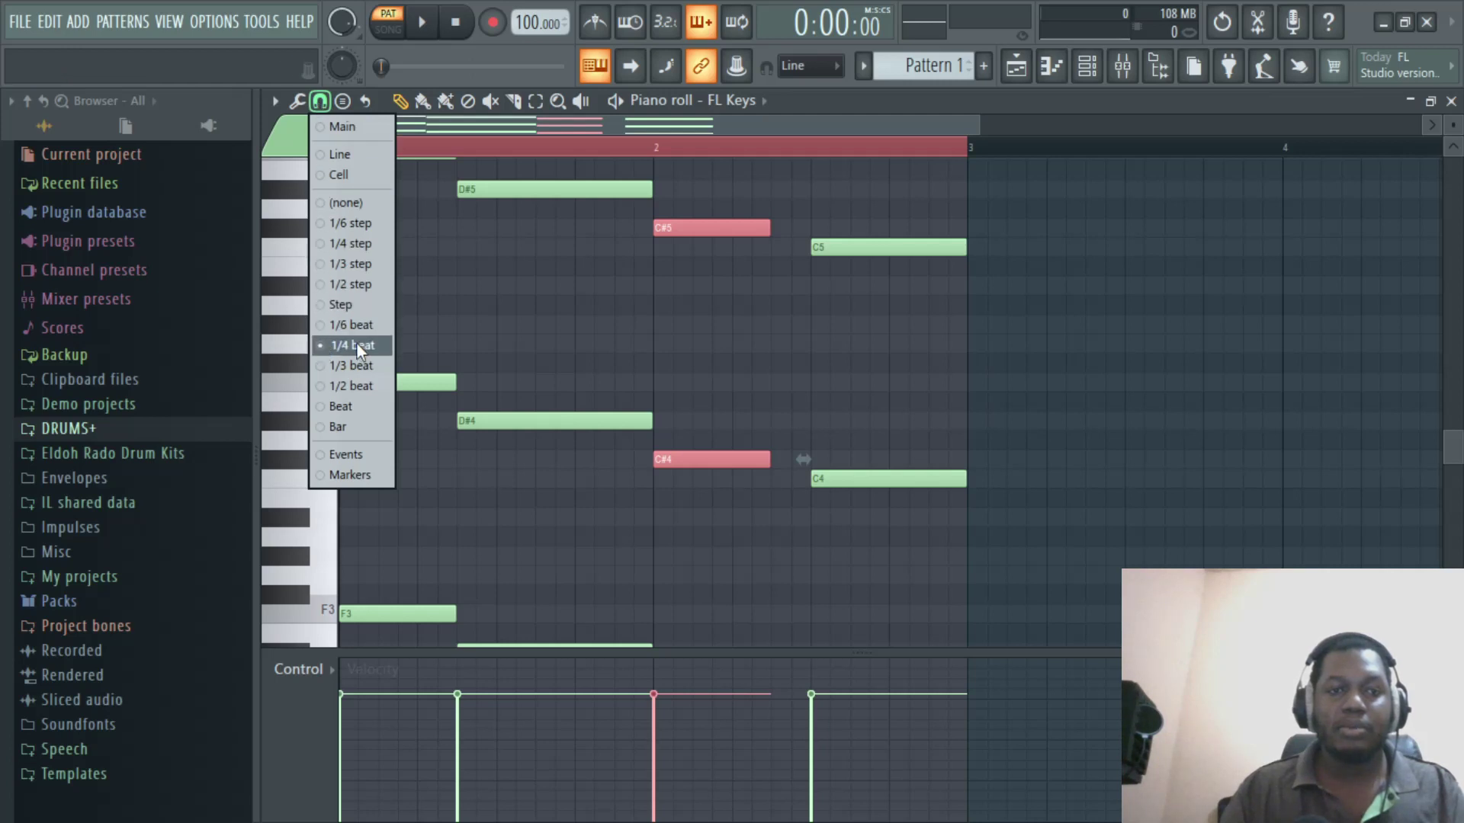
click(911, 350)
scroll(925, 317, up, 3)
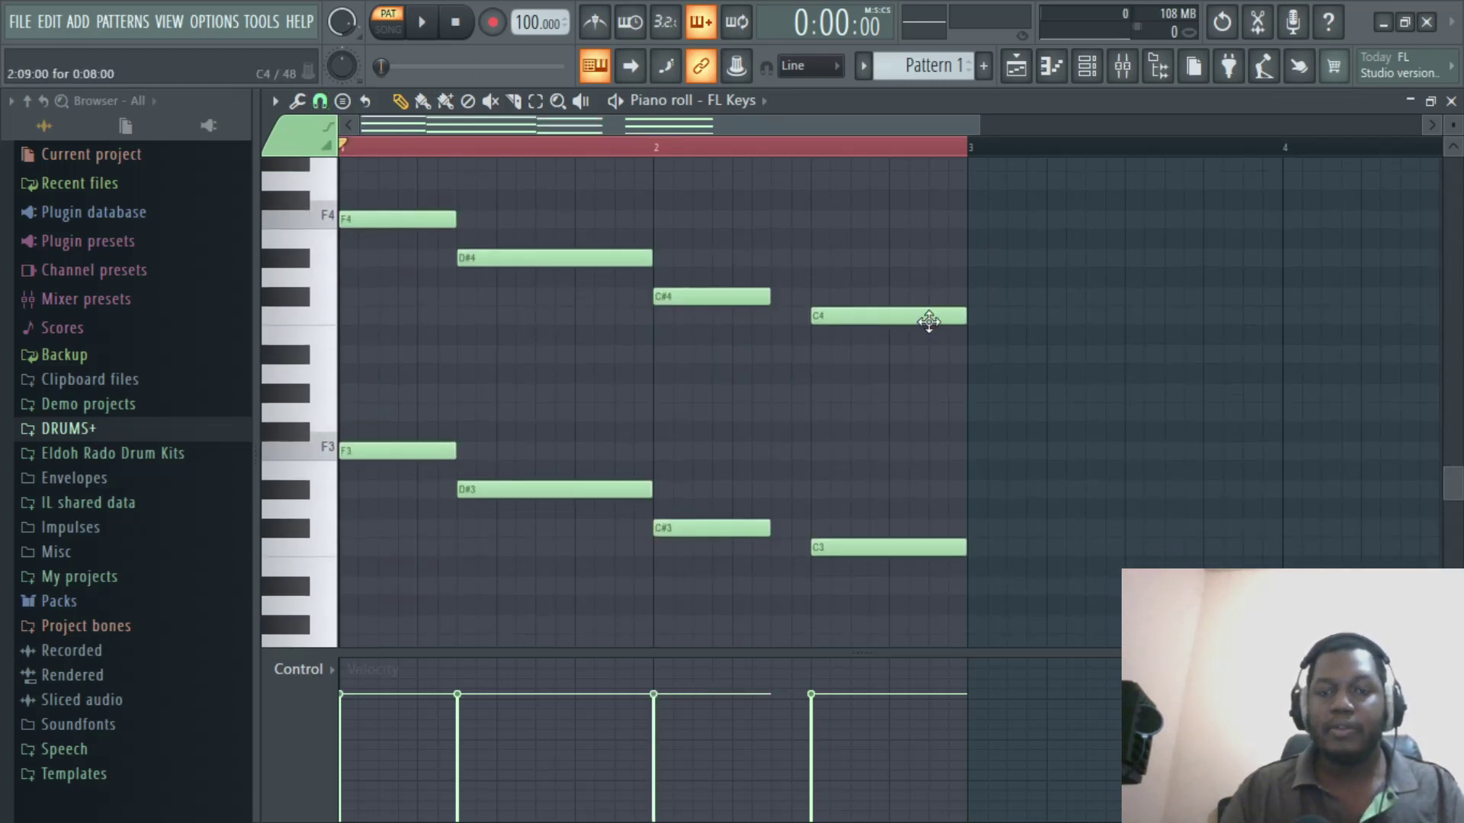
Start the C notes in all octaves directly after the C# notes and extend them to the end of bar 2
drag(951, 496, 901, 174)
drag(862, 318, 808, 324)
drag(919, 318, 967, 315)
click(891, 275)
Play back the new rhythm and set the tempo to 96 BPM
key(space)
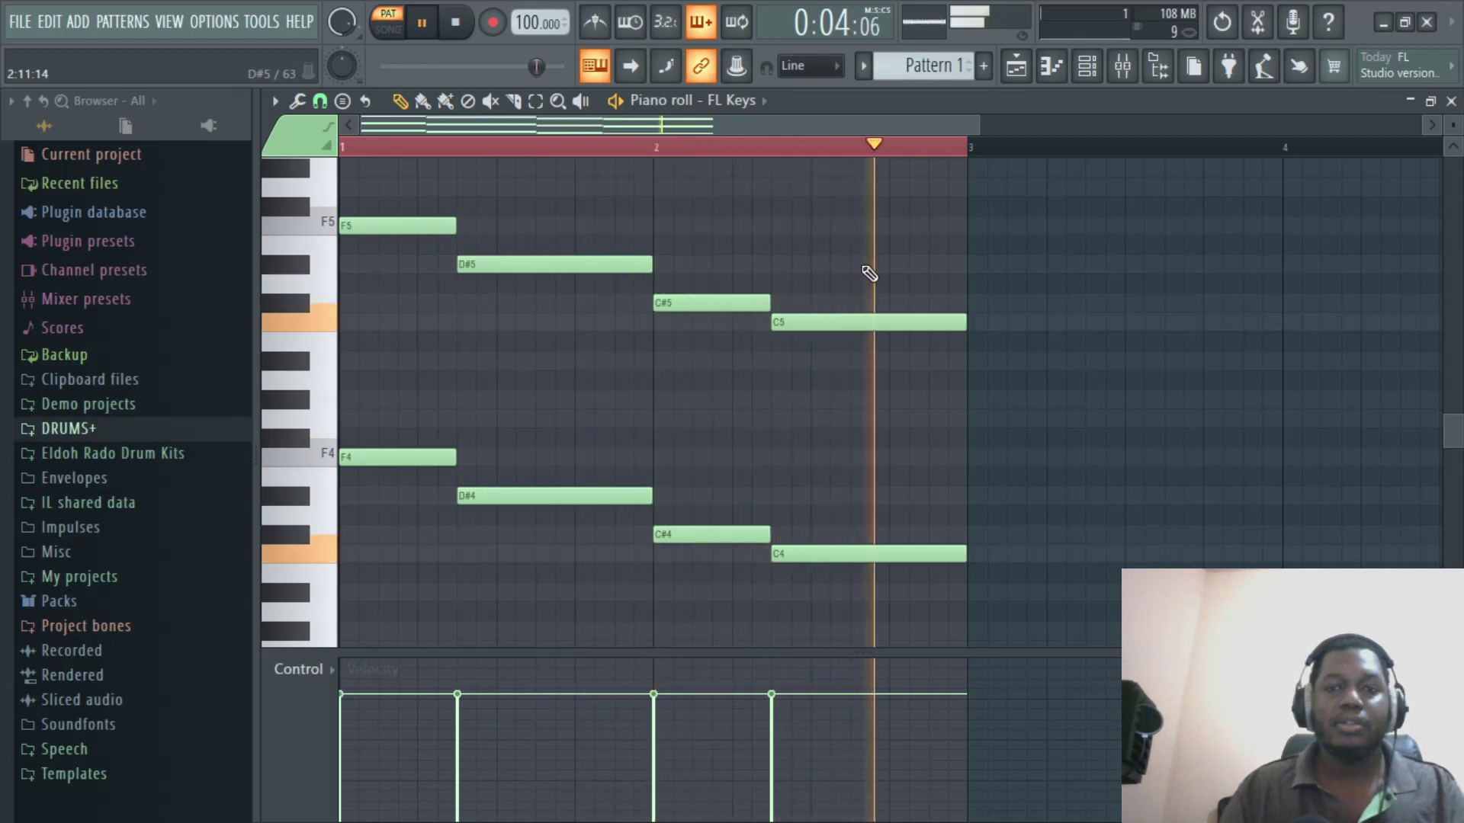
key(space)
scroll(527, 23, down, 1)
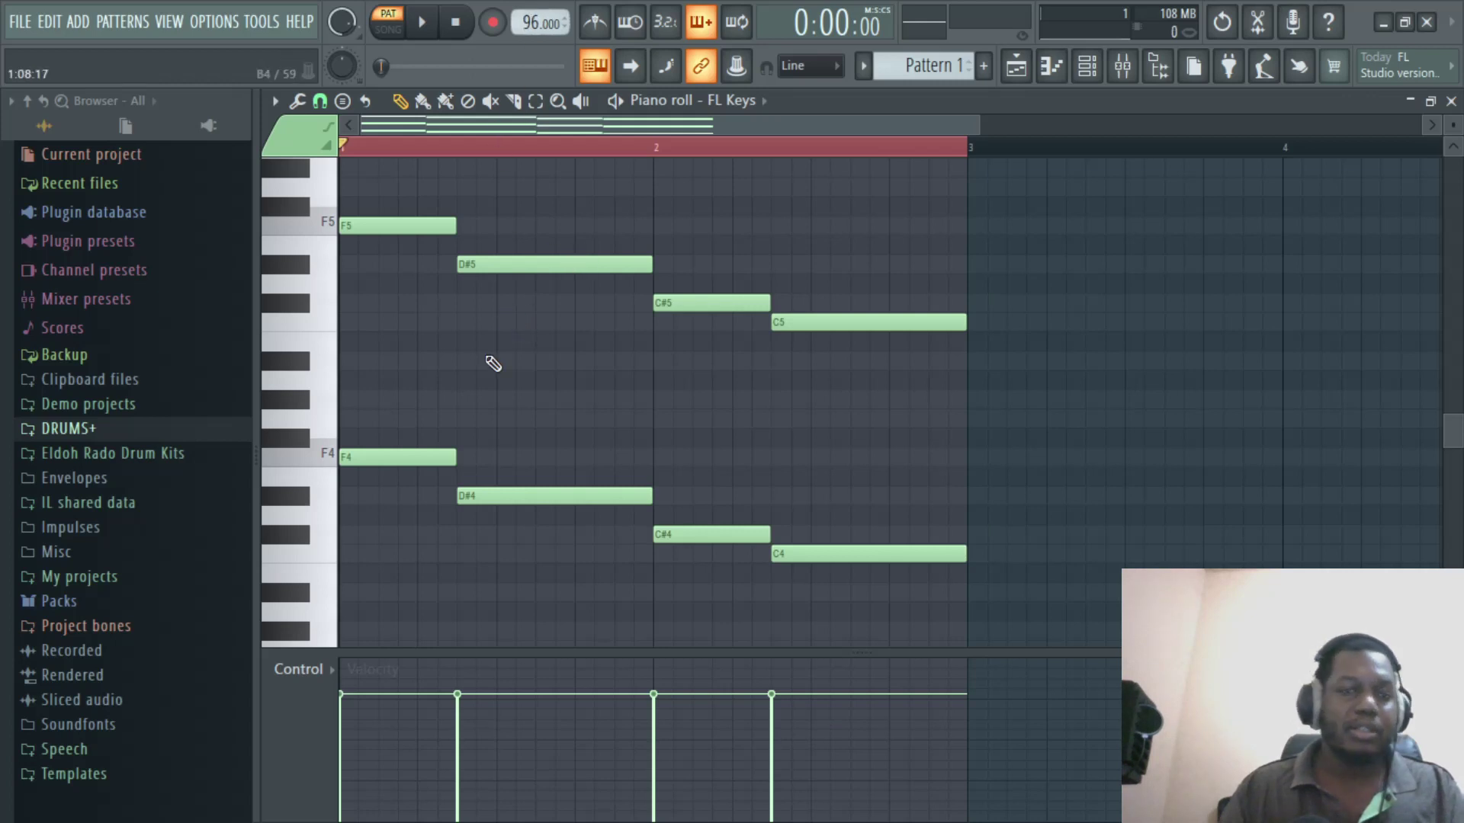
Add a six-step C5 note between F4 and F5 at the start of bar 1
scroll(490, 408, down, 3)
scroll(431, 393, up, 2)
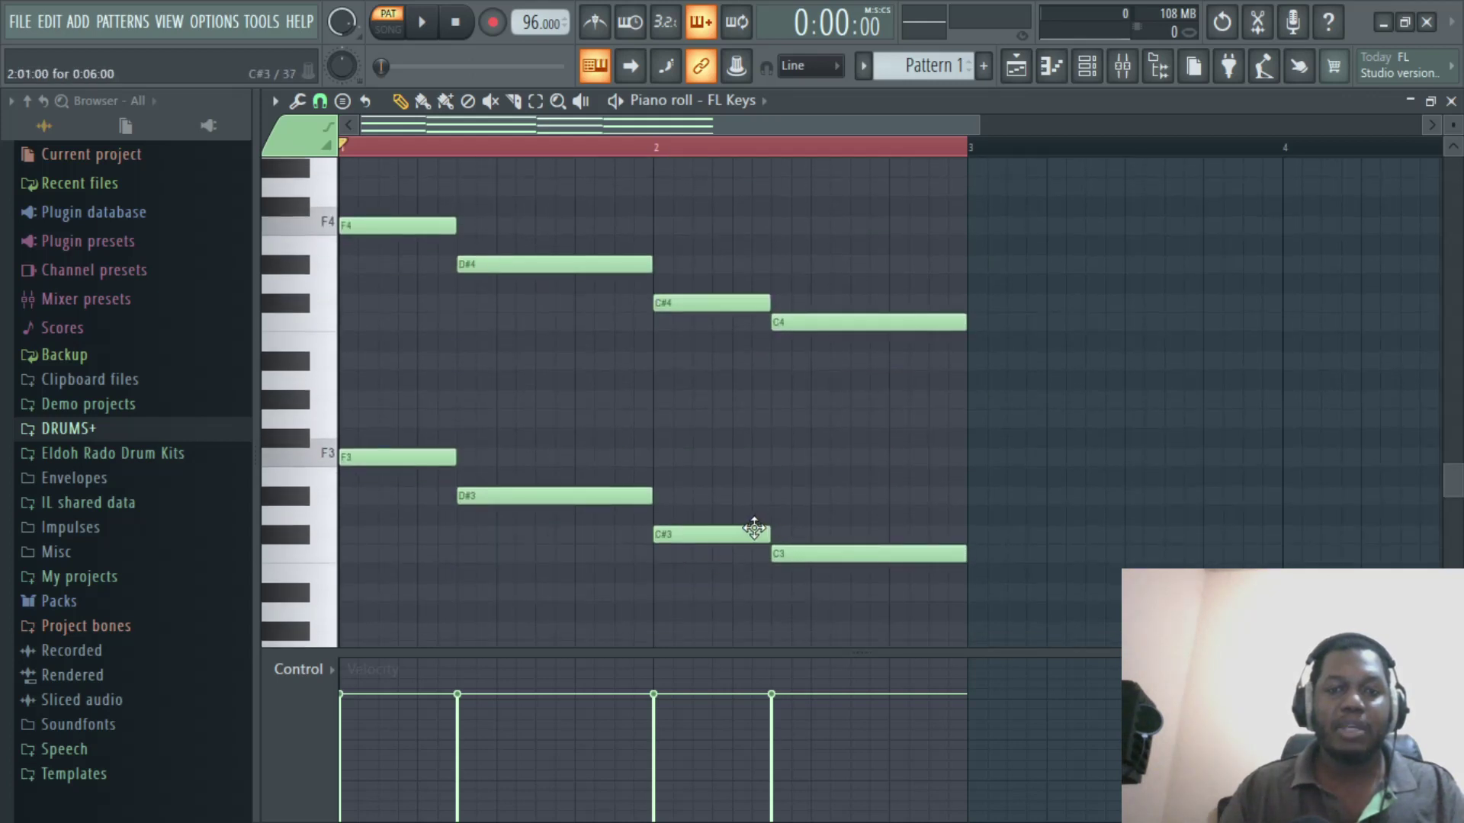
scroll(577, 456, down, 4)
scroll(564, 381, up, 2)
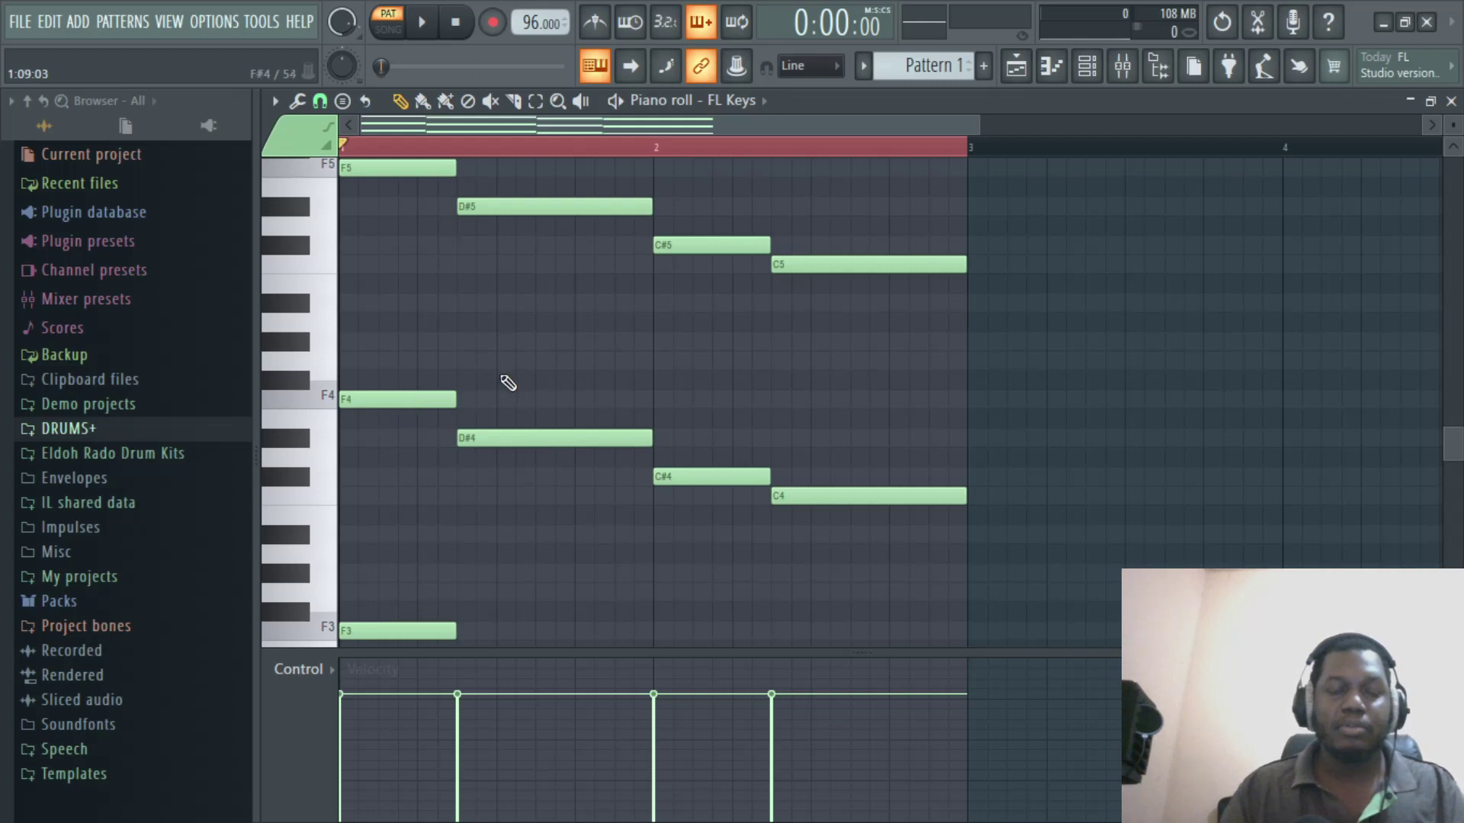
scroll(506, 377, up, 3)
scroll(418, 430, down, 1)
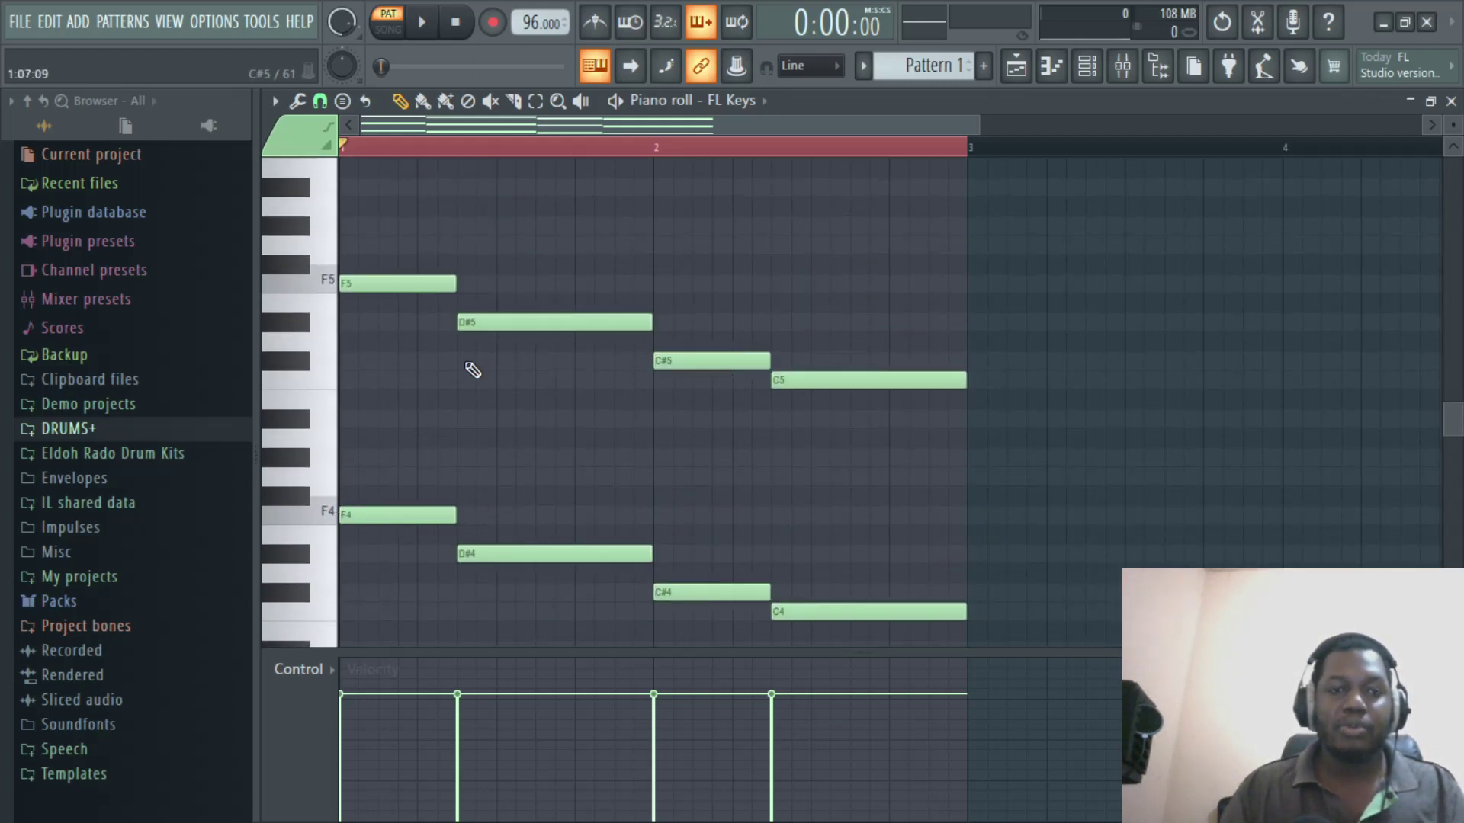
click(379, 516)
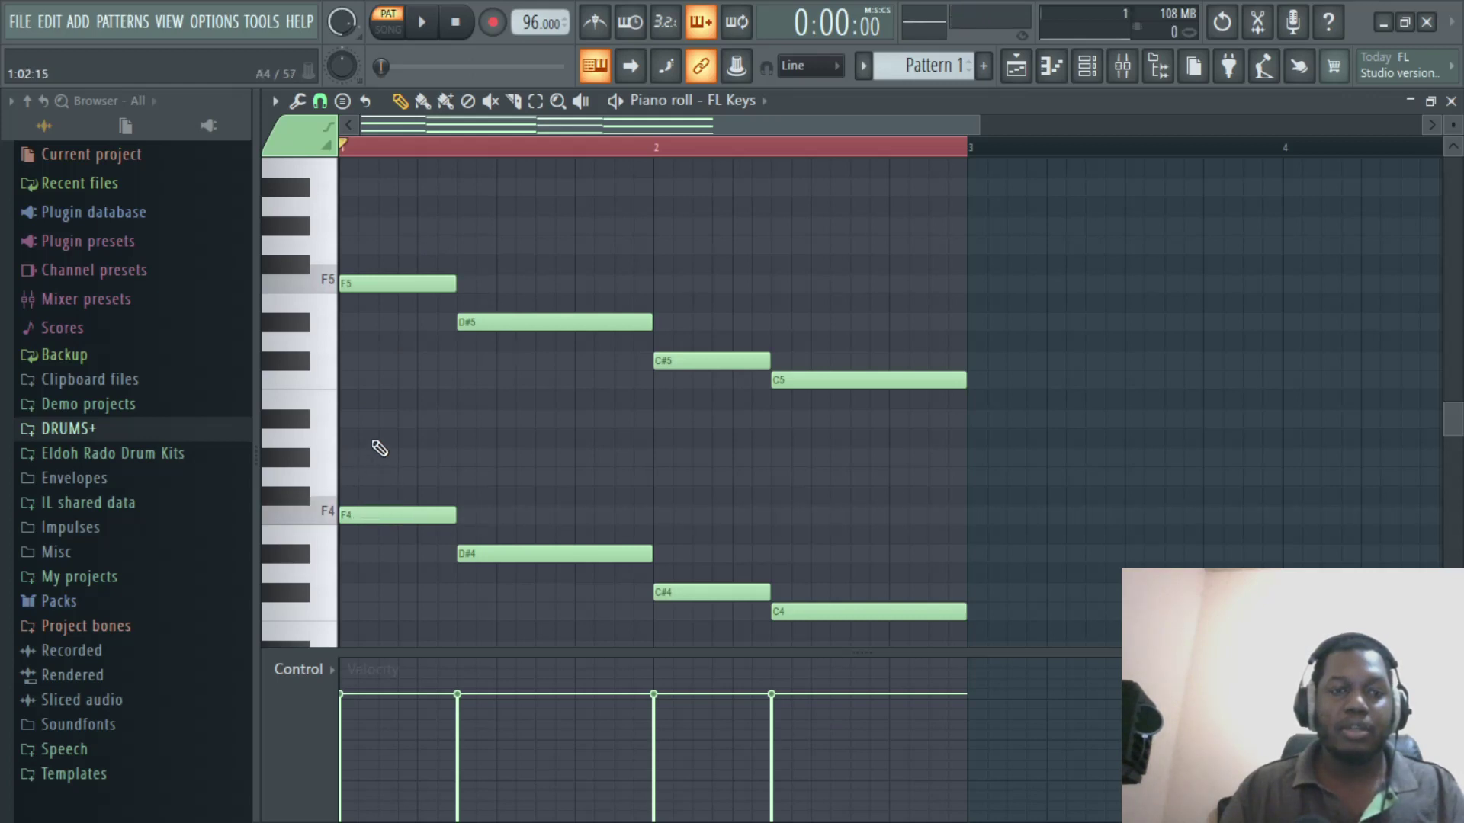
mouse_move(352, 381)
mouse_down()
mouse_move(366, 380)
mouse_move(344, 380)
mouse_up()
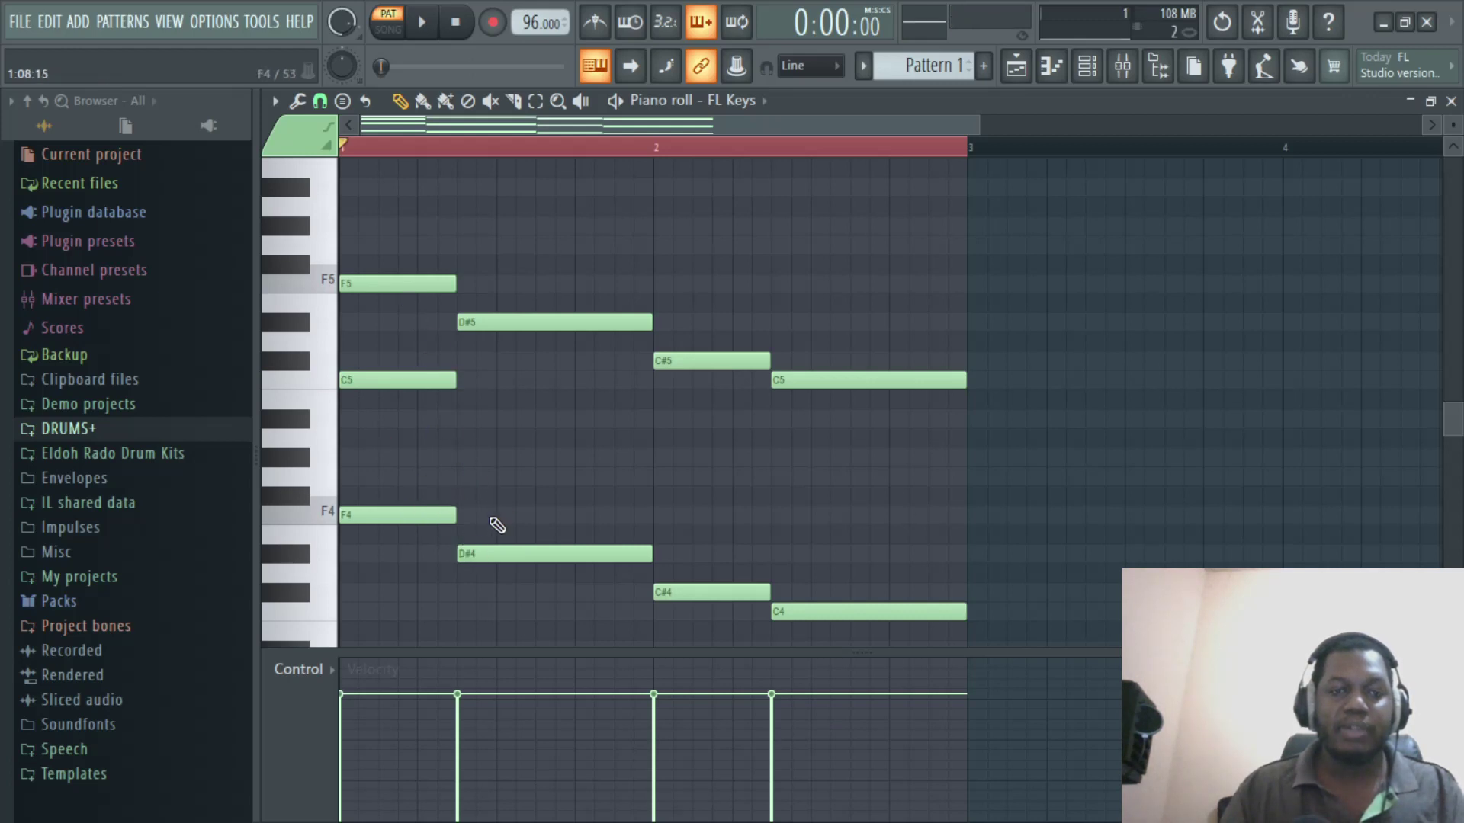
Add A#4, G#4 and G4 above the D#4, C#4 and C4 notes with matching lengths, and play back the progression
click(488, 554)
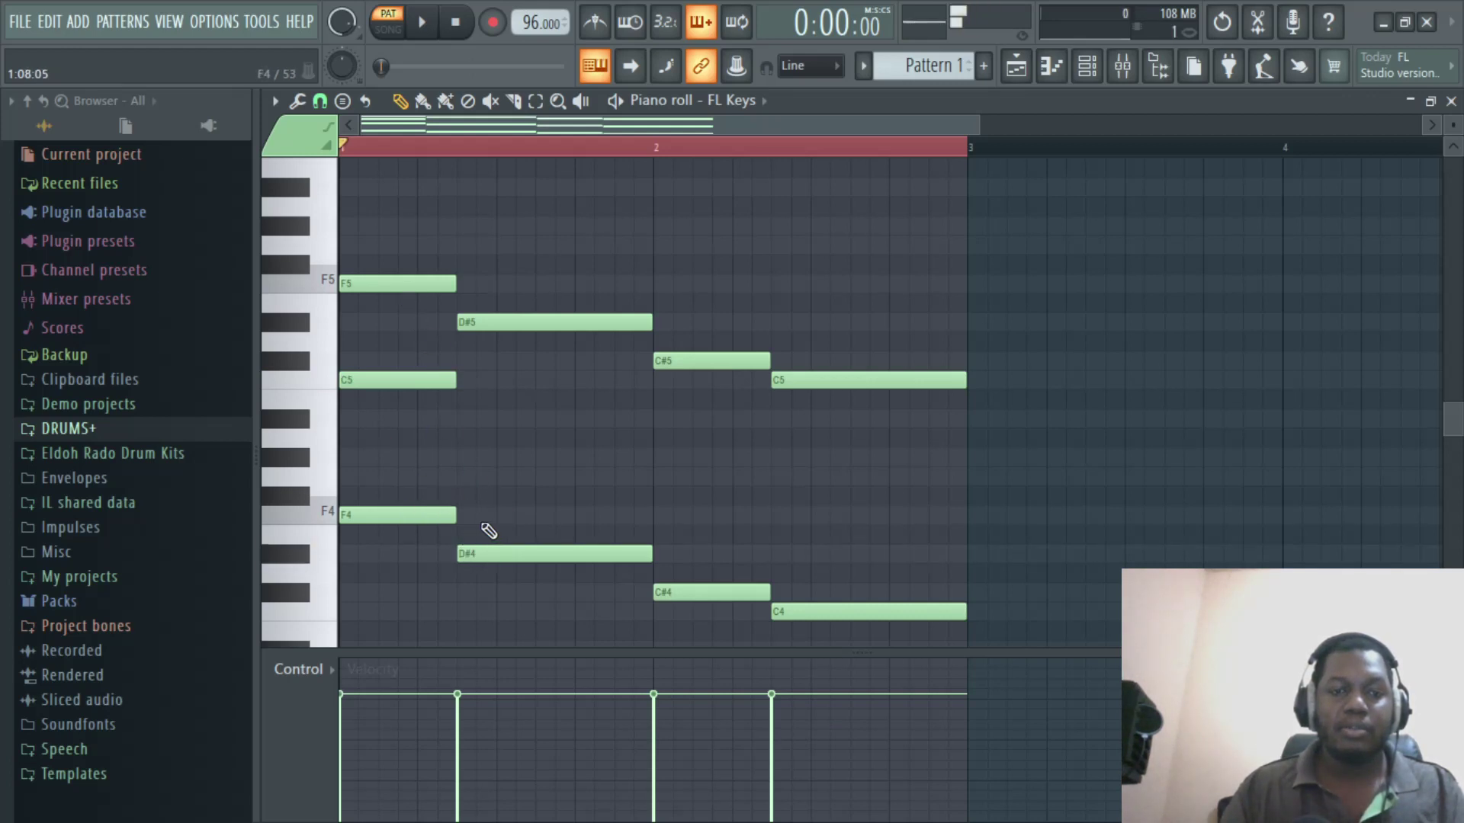
click(467, 418)
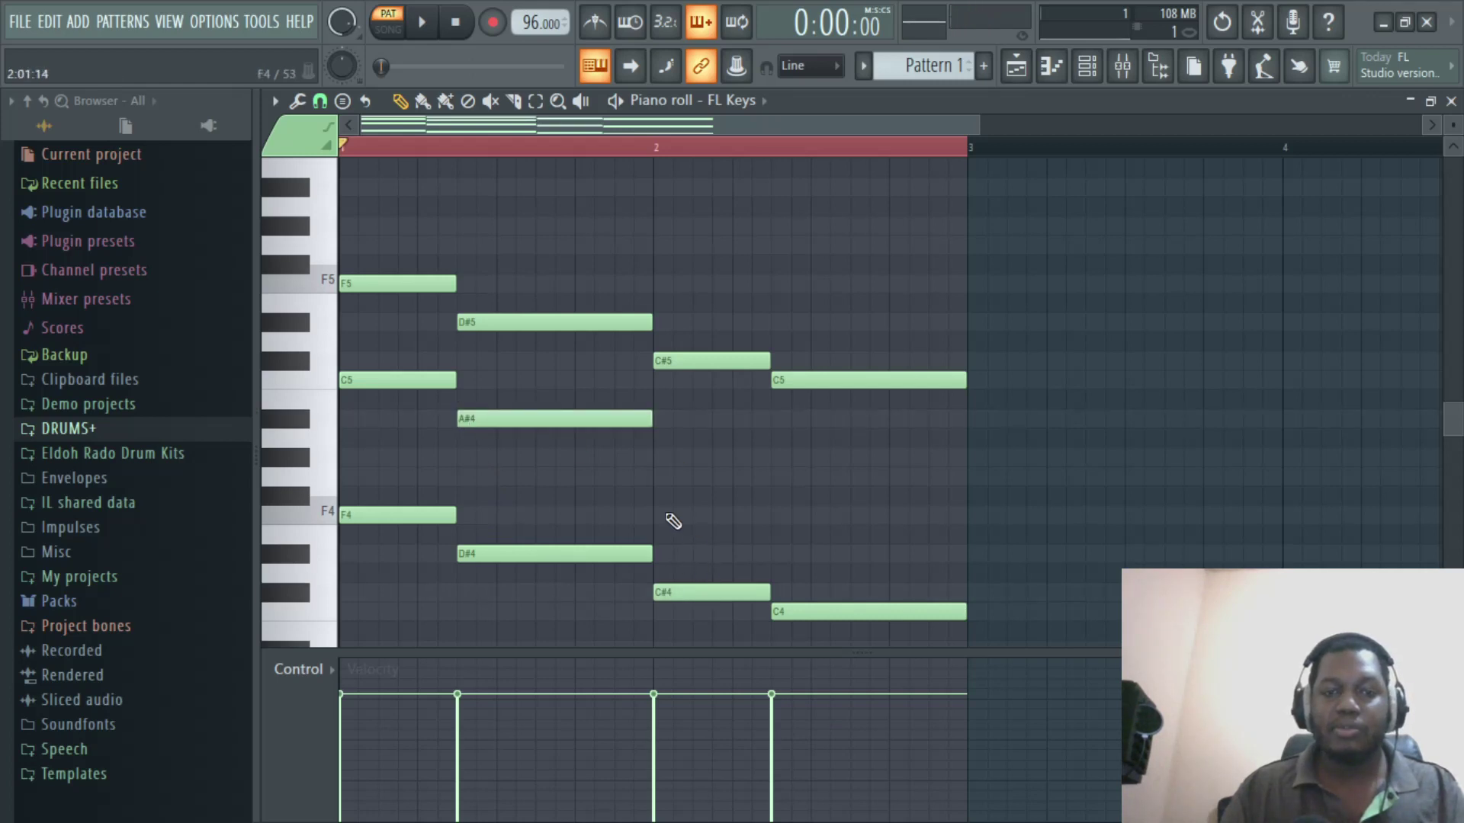
click(666, 458)
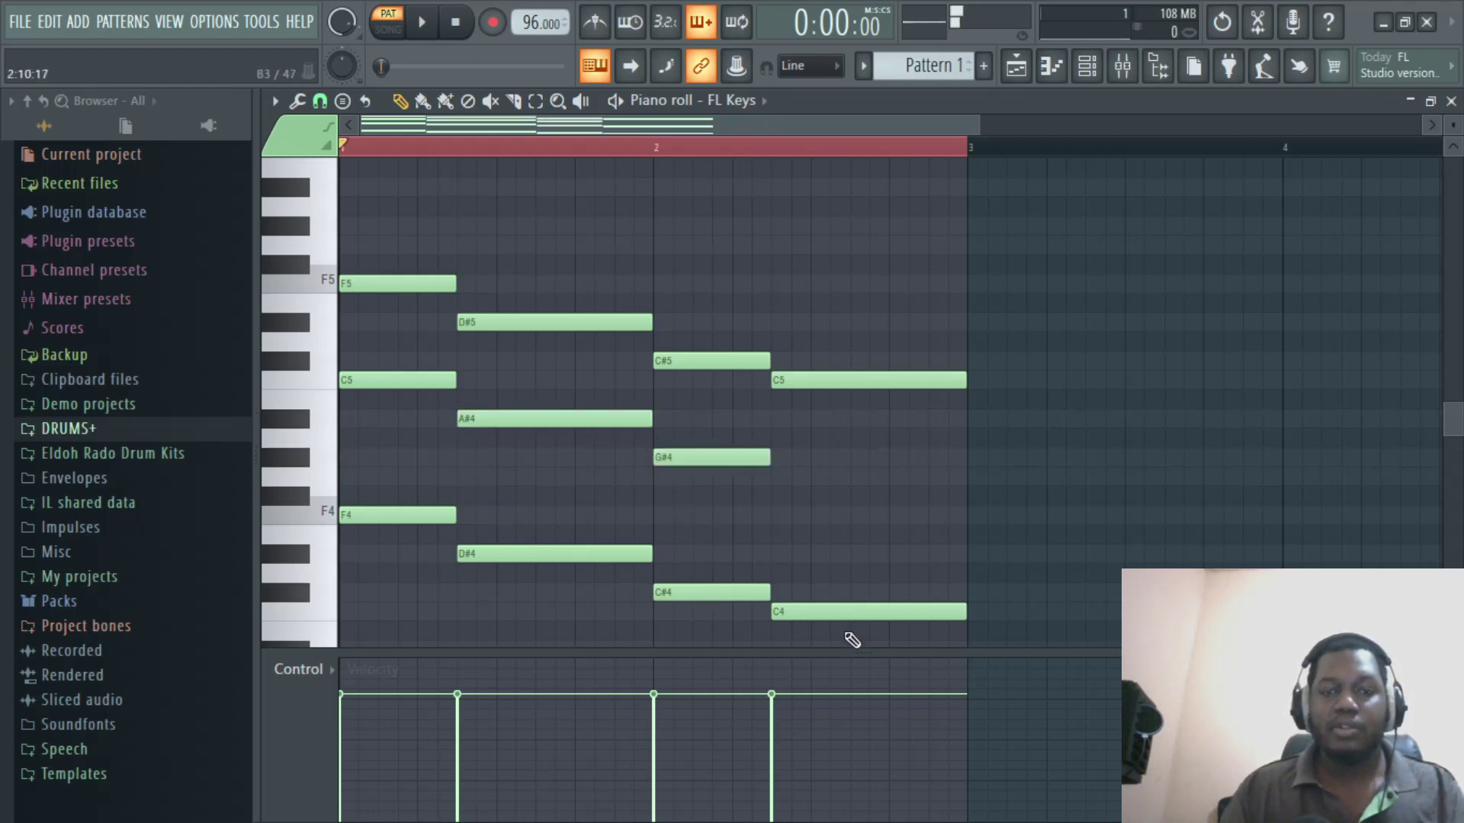
click(822, 608)
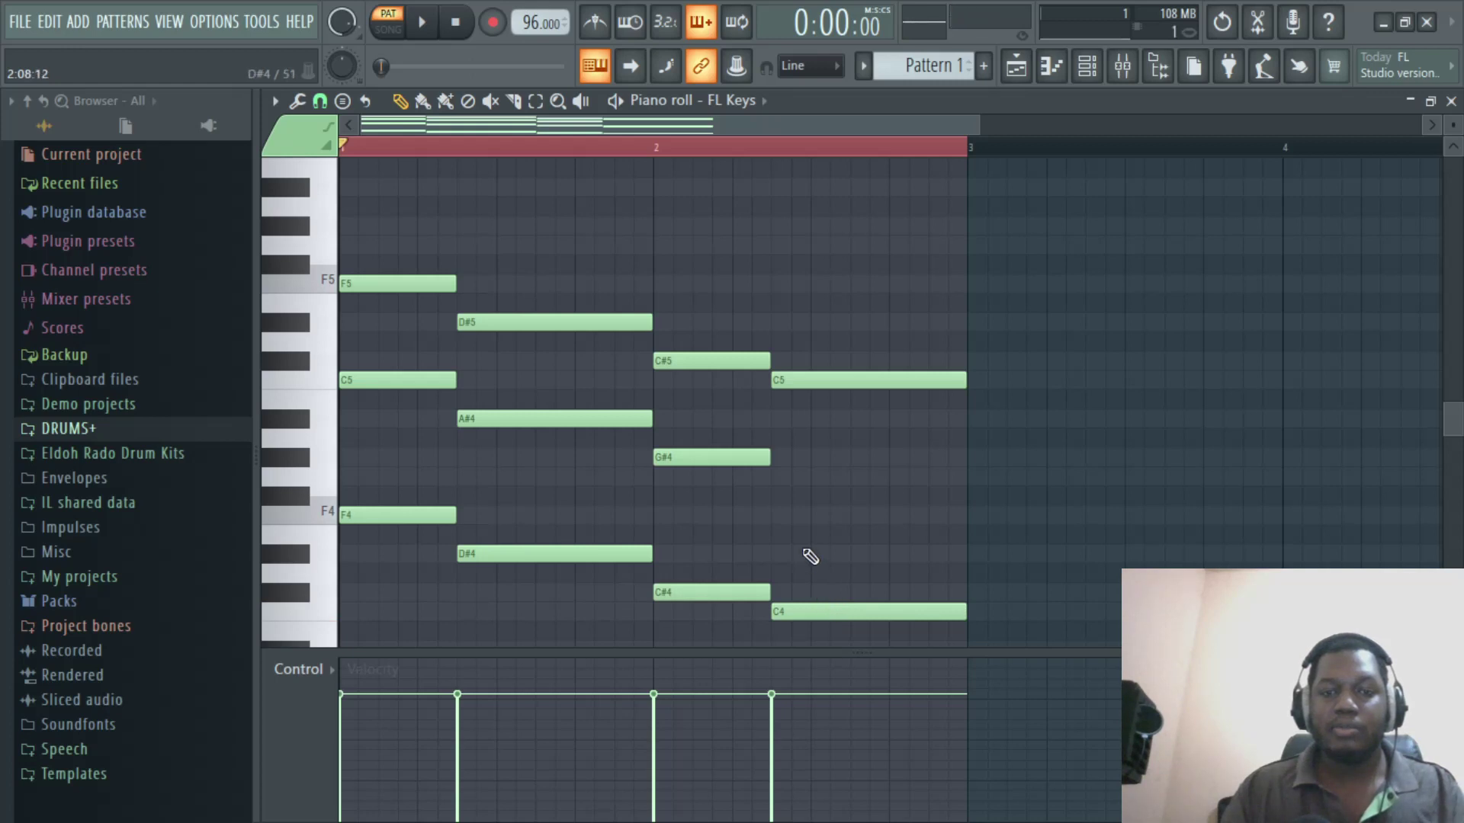
click(797, 478)
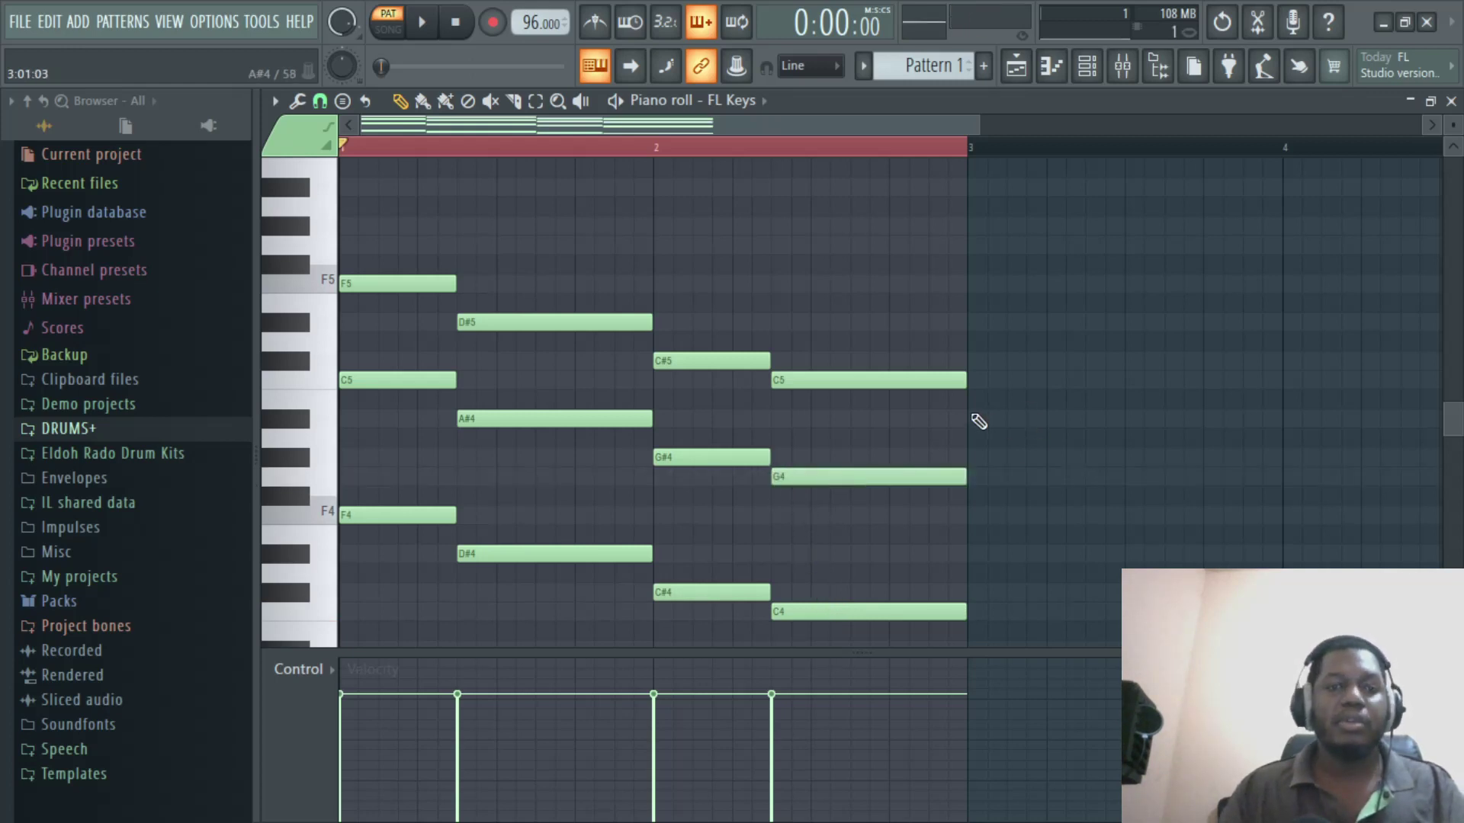
key(space)
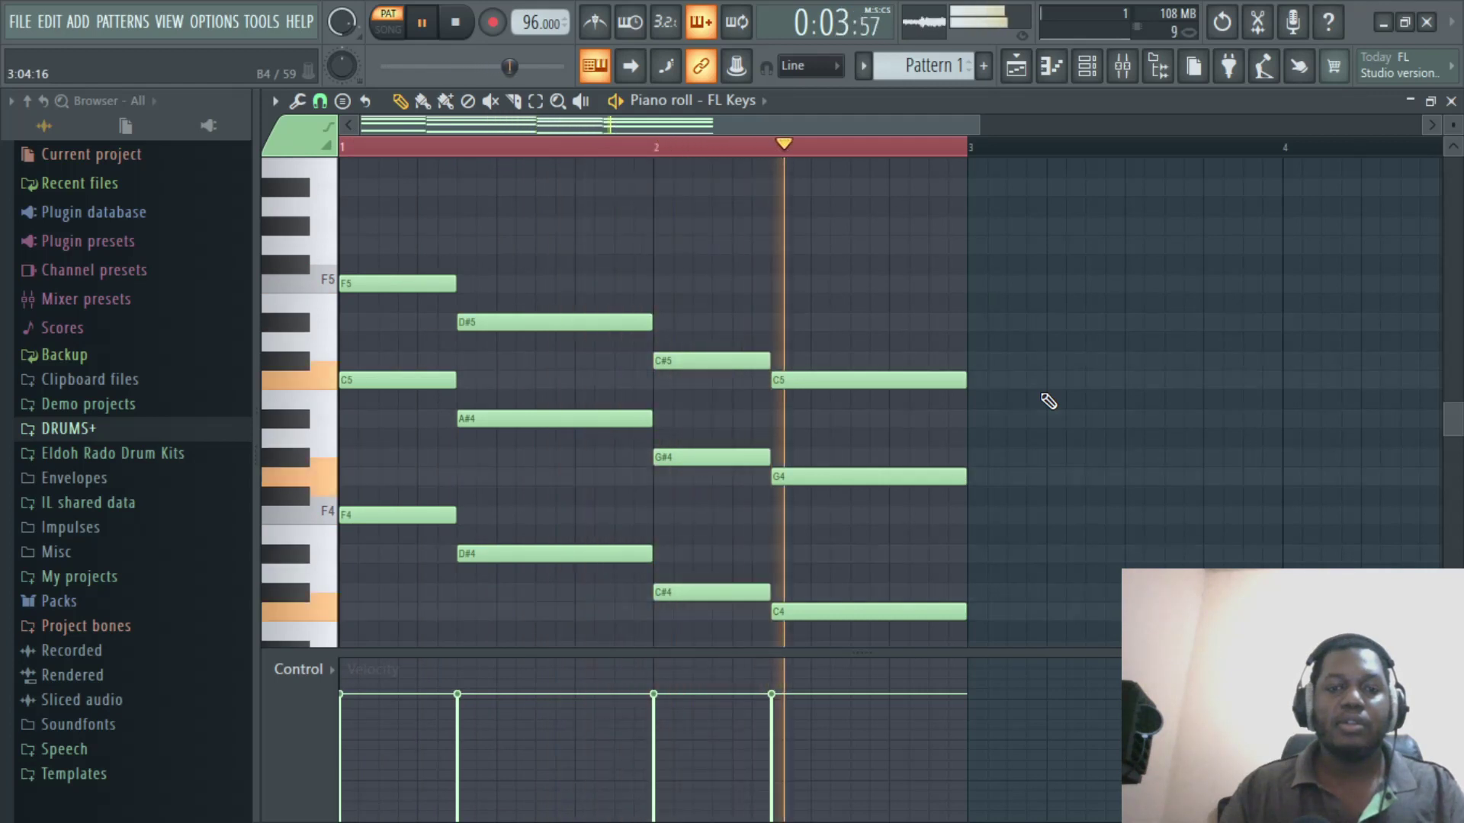
key(space)
Select all the notes and lower their velocity
key(ctrl+a)
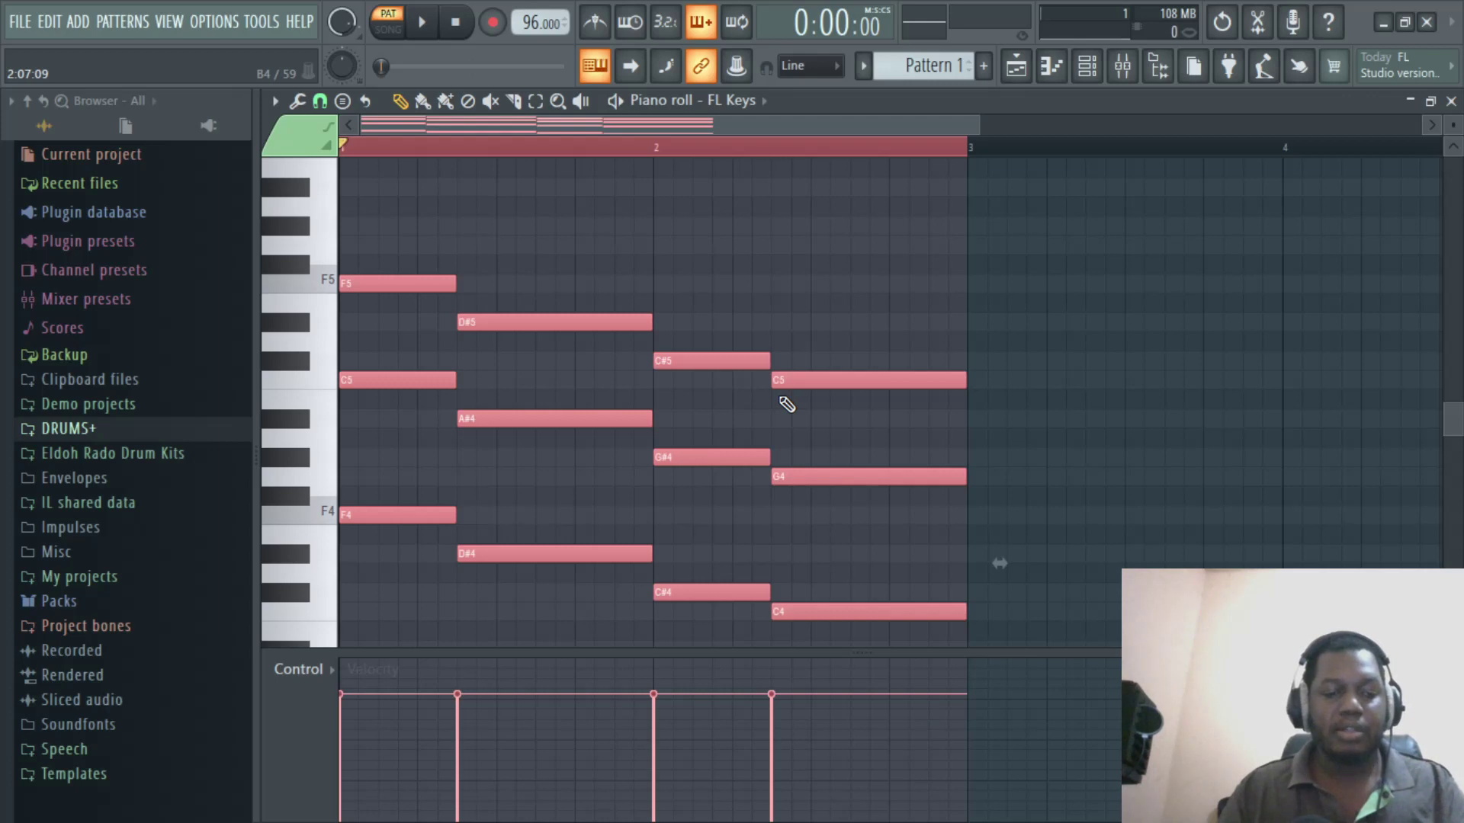
scroll(786, 405, down, 3)
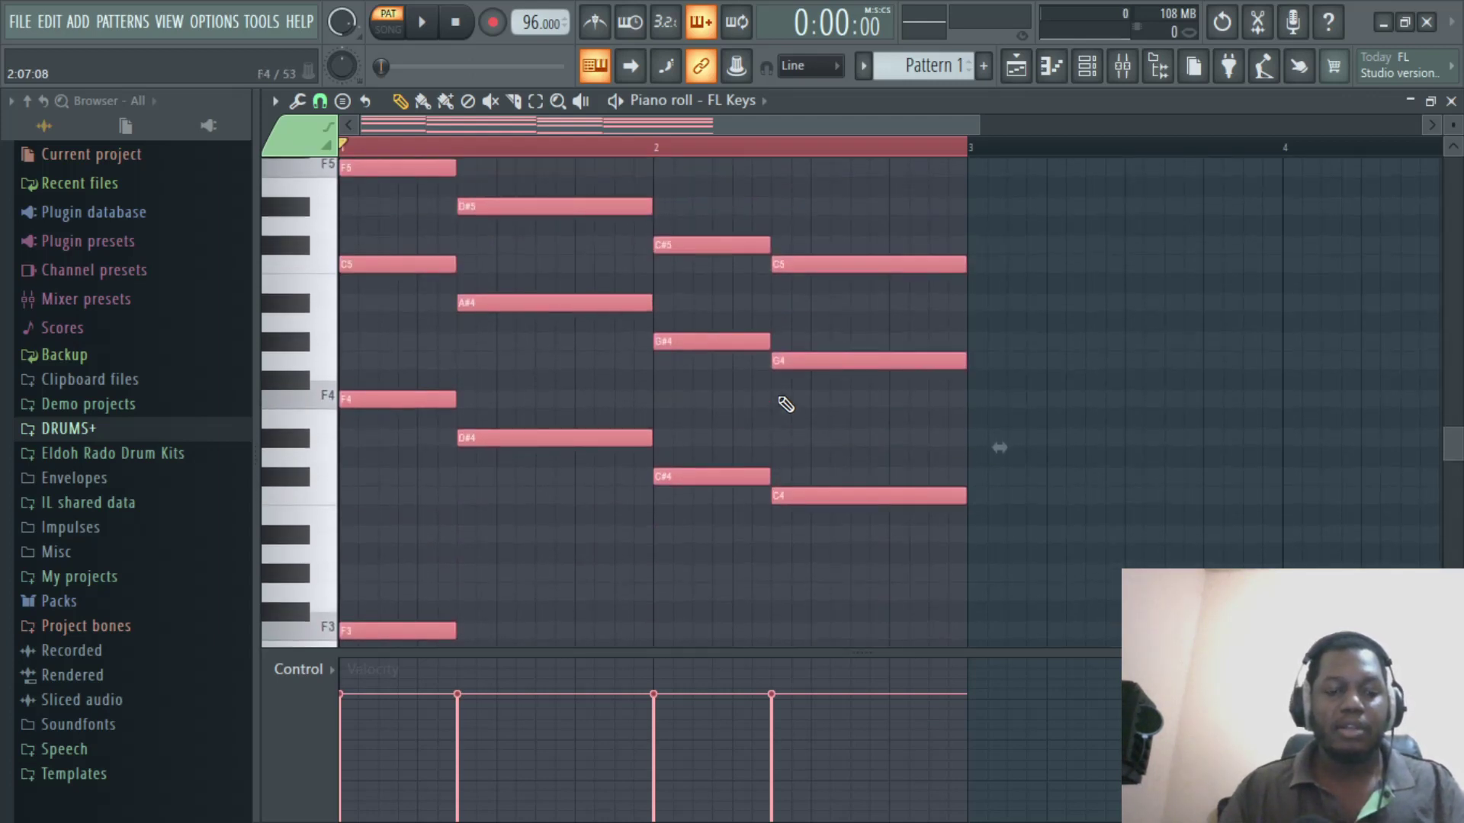
scroll(623, 375, down, 5)
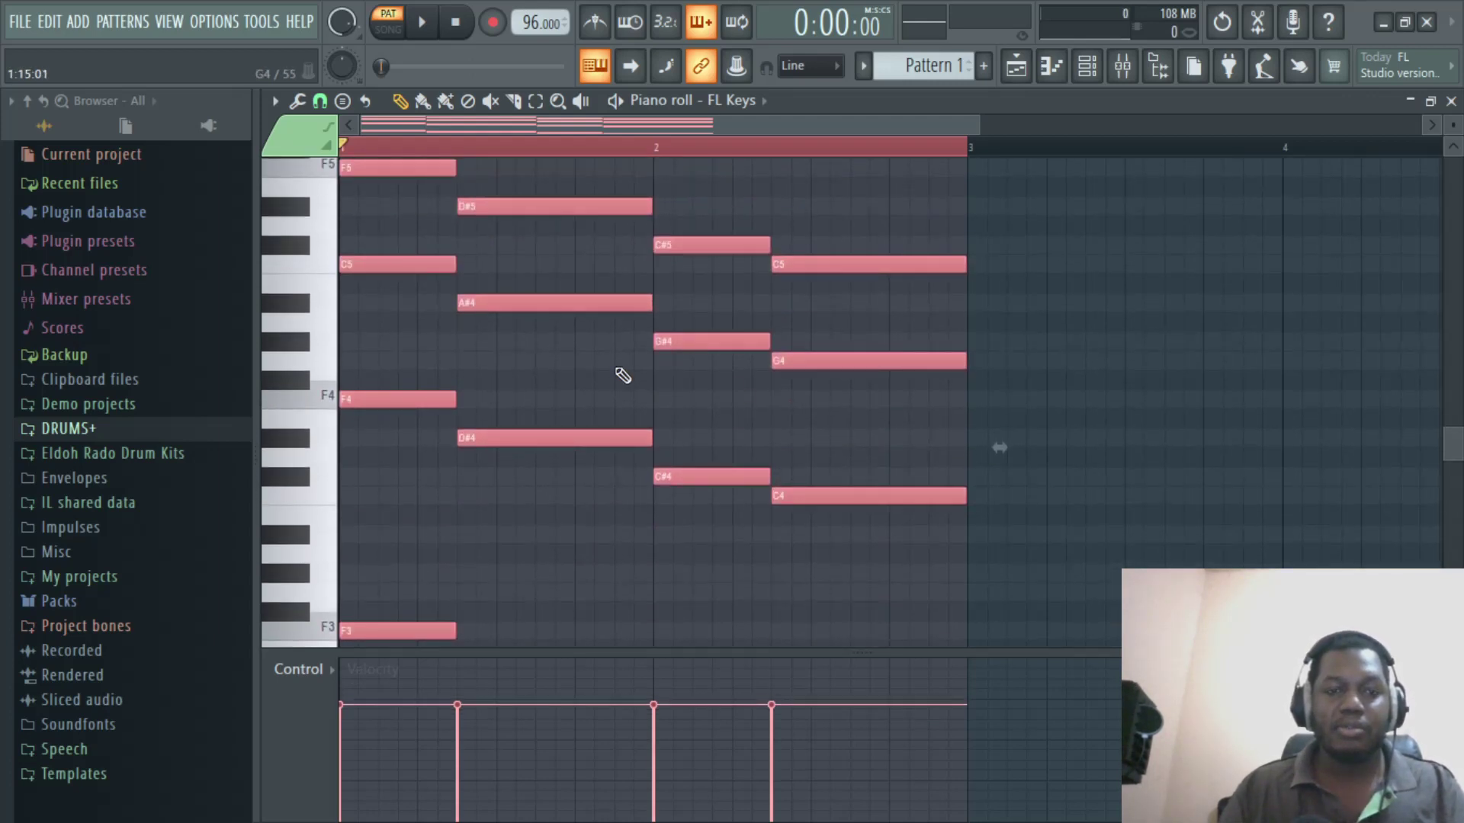
scroll(623, 375, down, 2)
scroll(623, 375, down, 5)
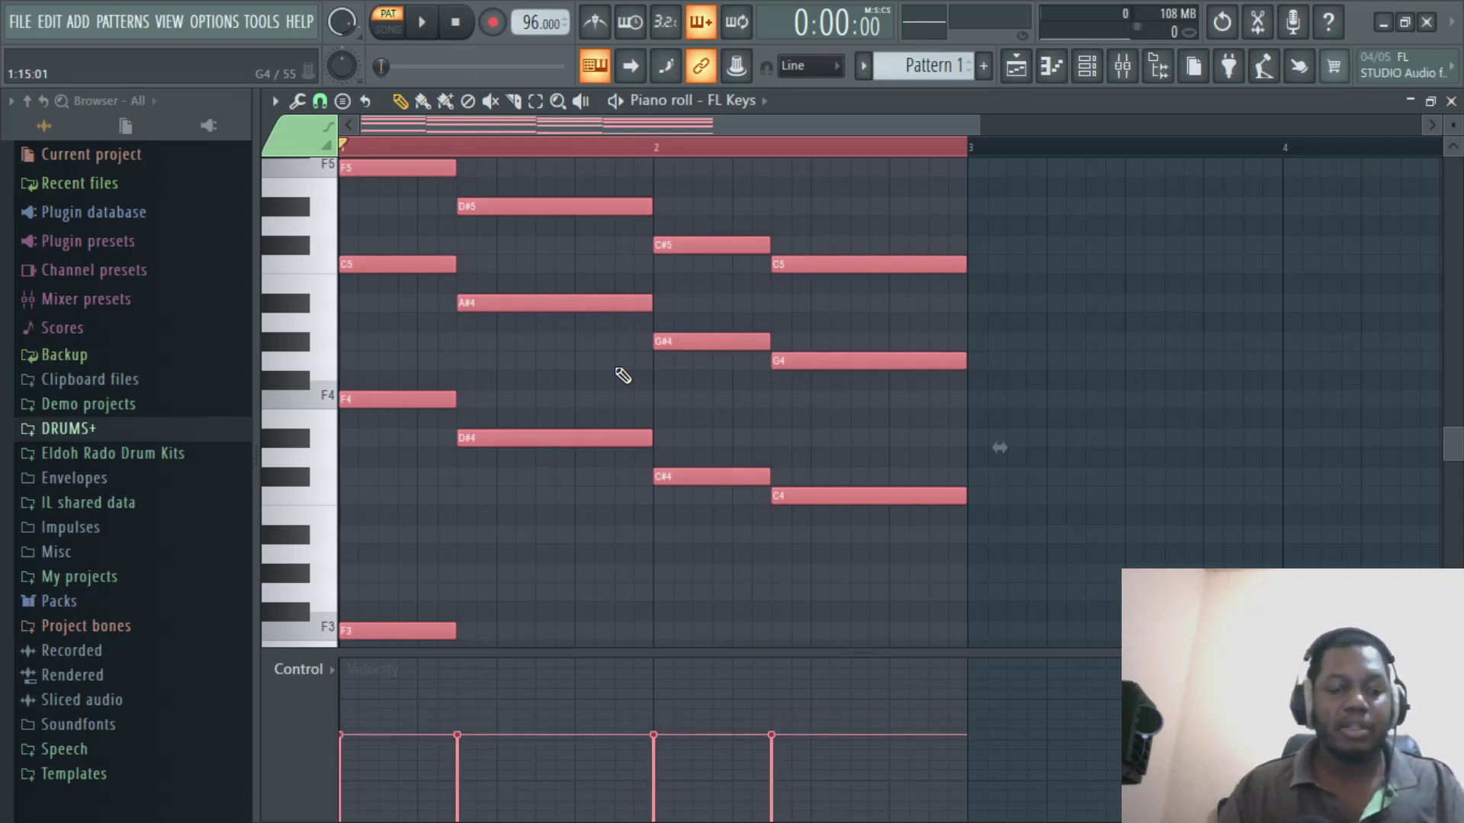
Randomize the note velocities with the piano roll randomizer, trying two further seeds, and accept the variation
key(alt+r)
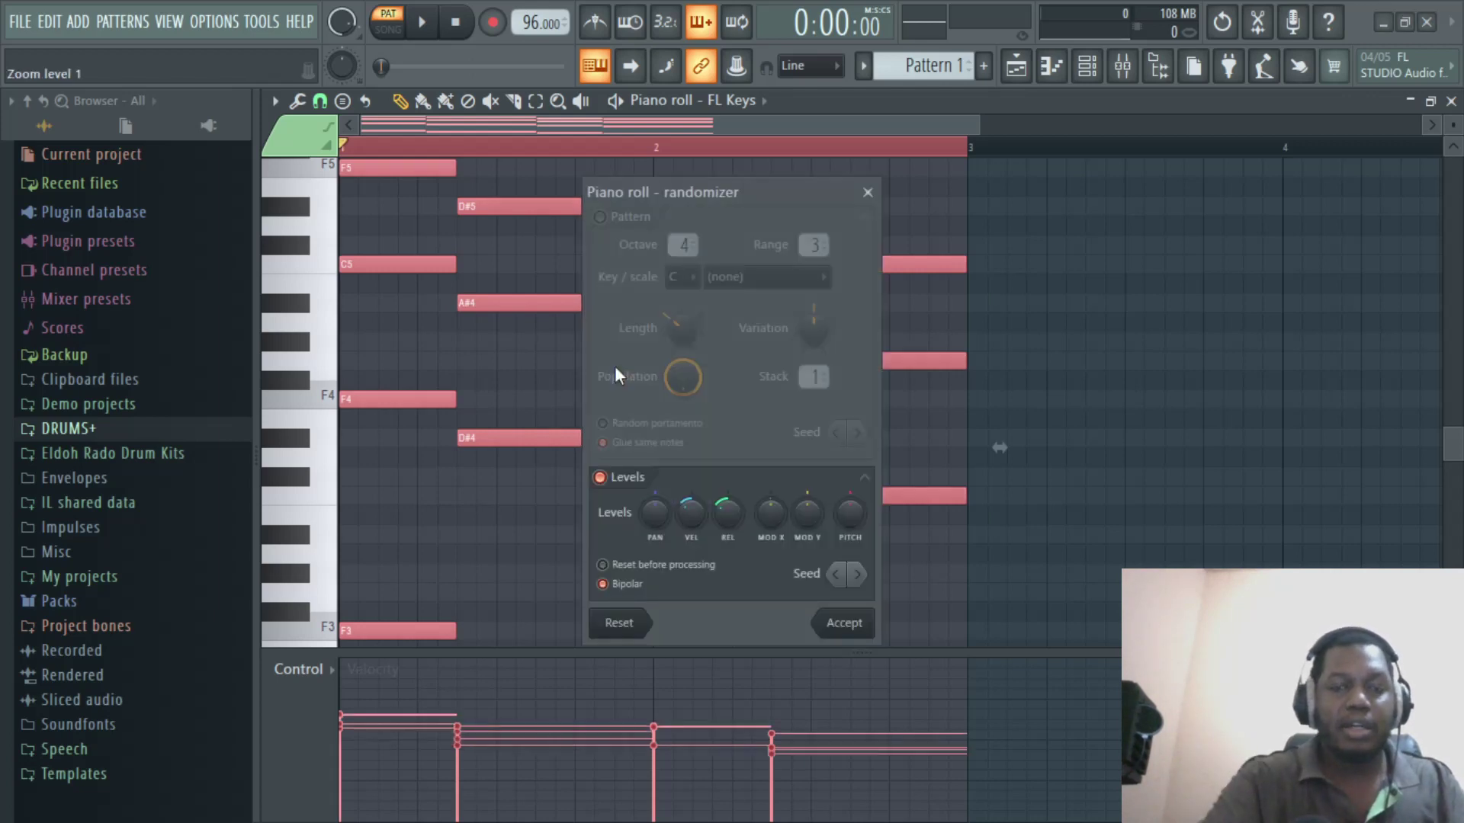
click(856, 577)
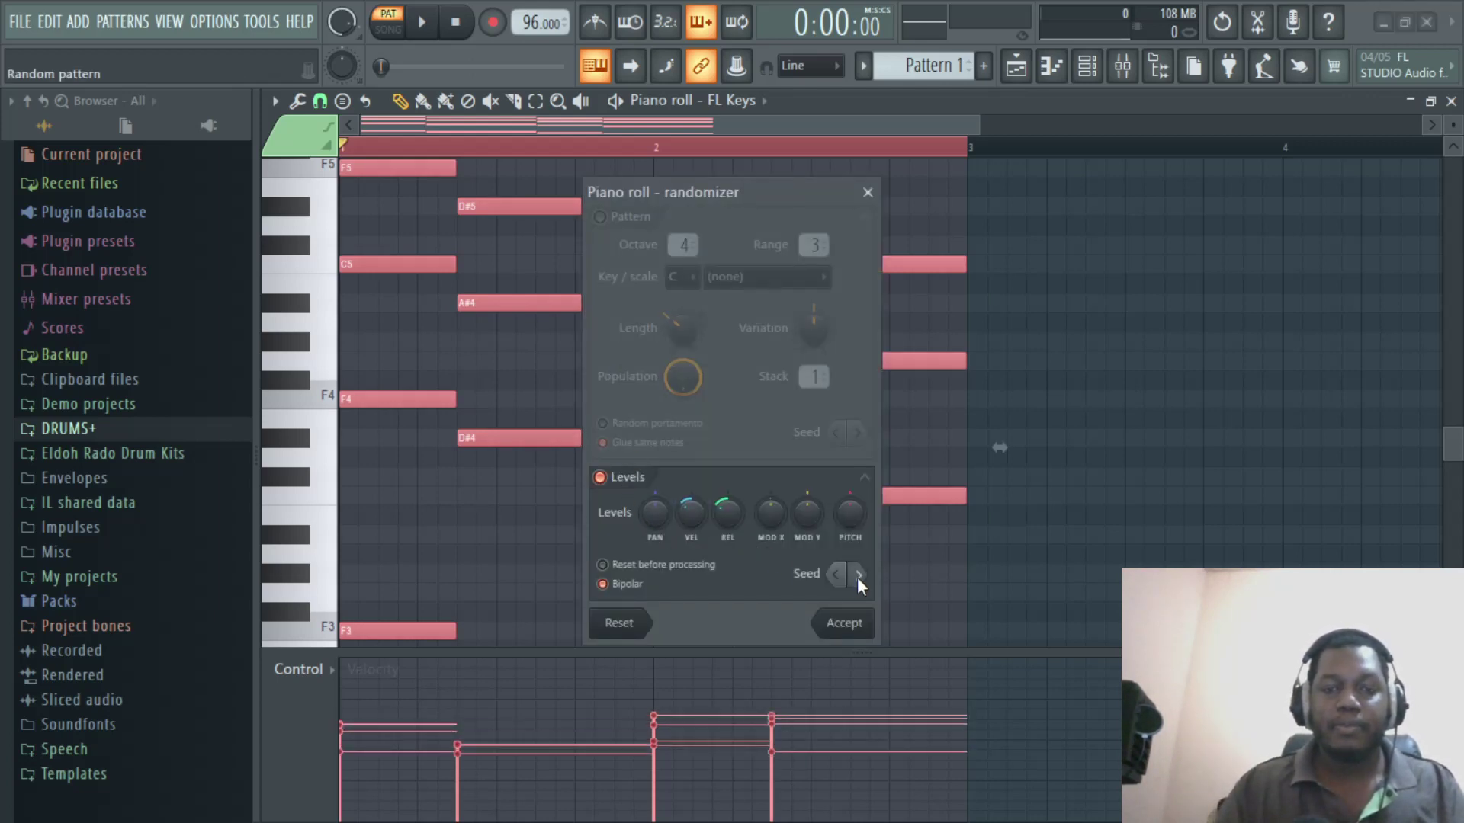
click(856, 577)
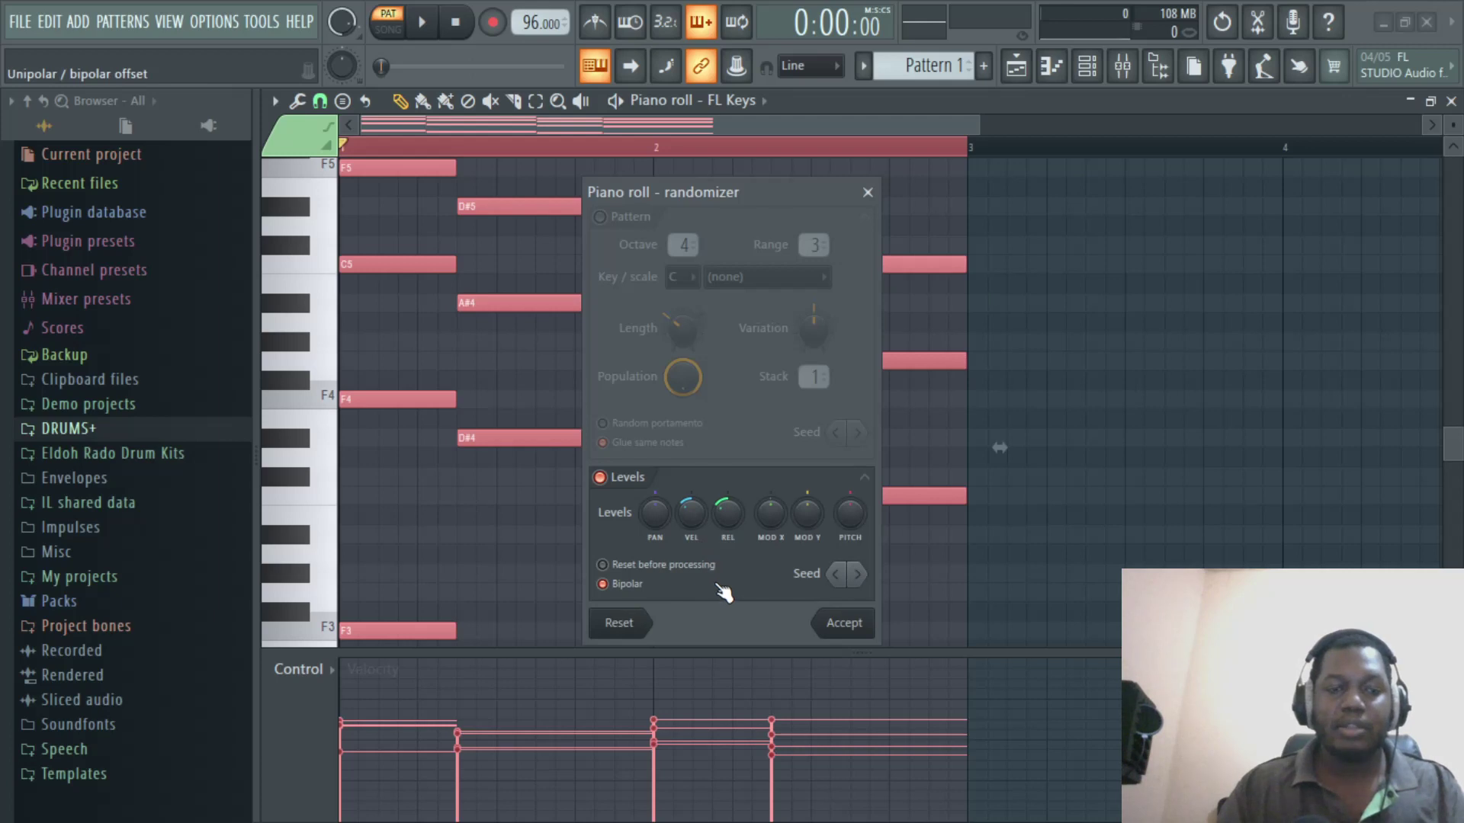
click(852, 631)
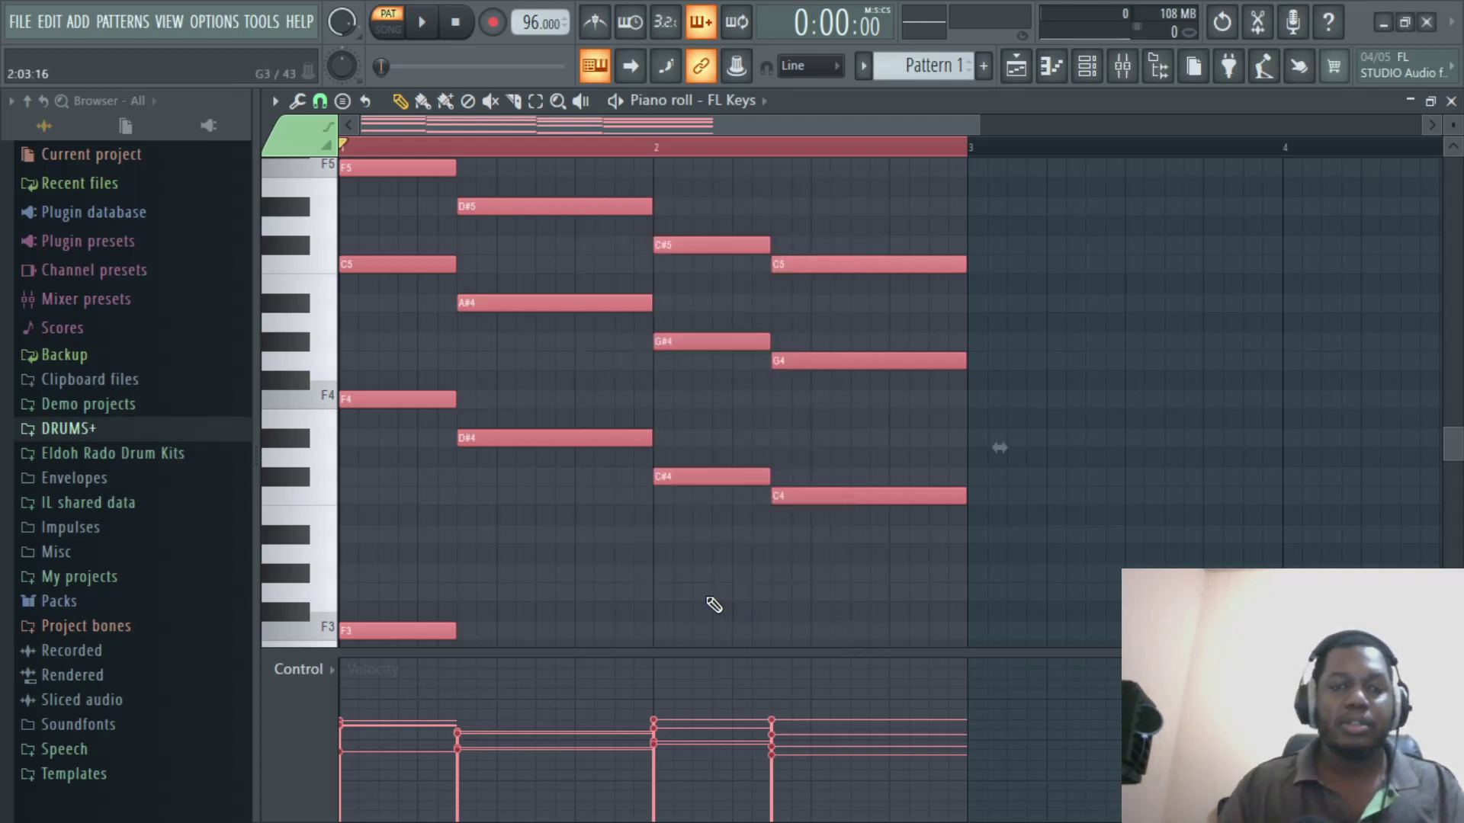
scroll(771, 574, down, 3)
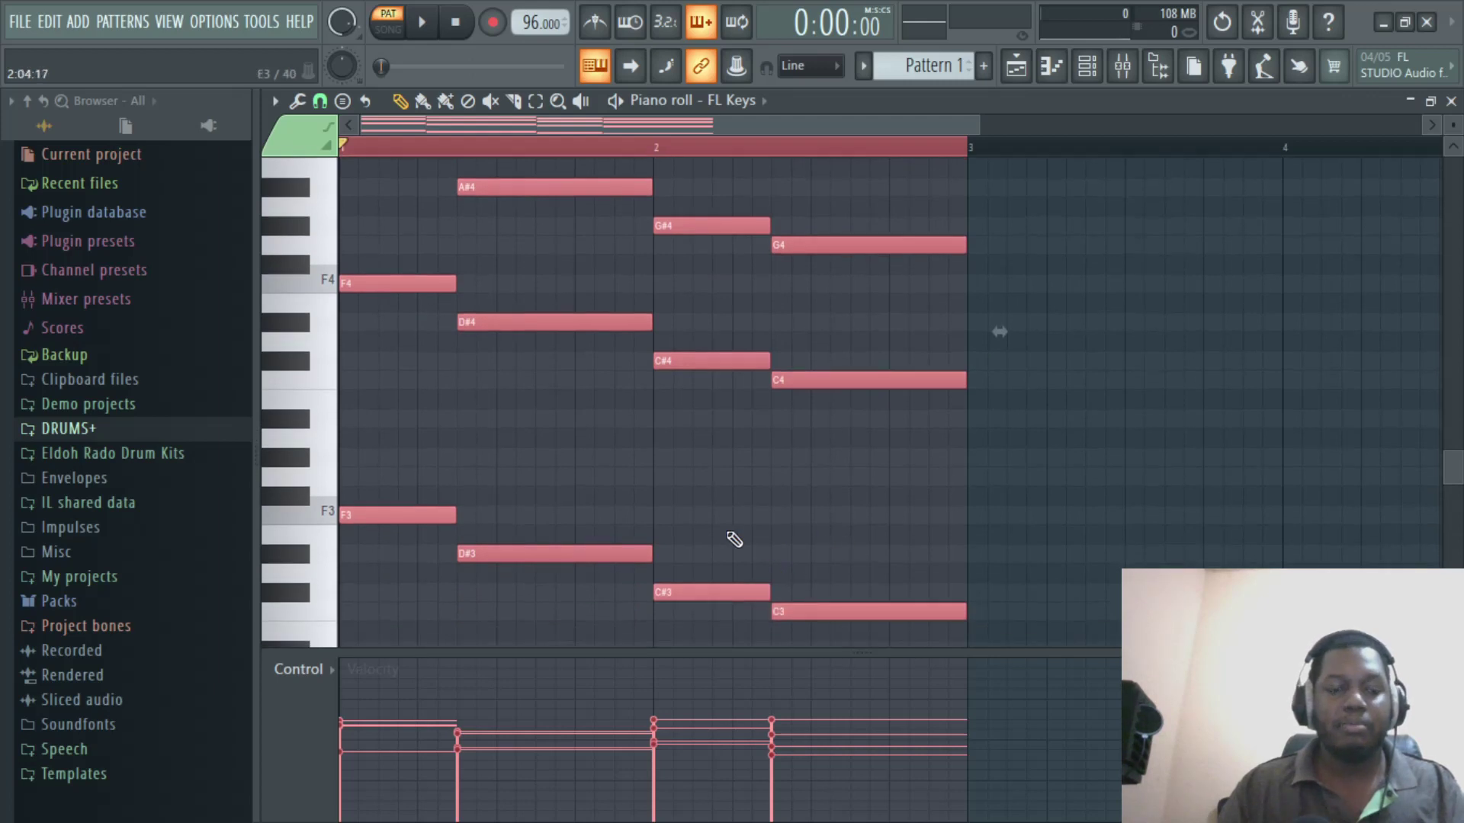
key(alt+r)
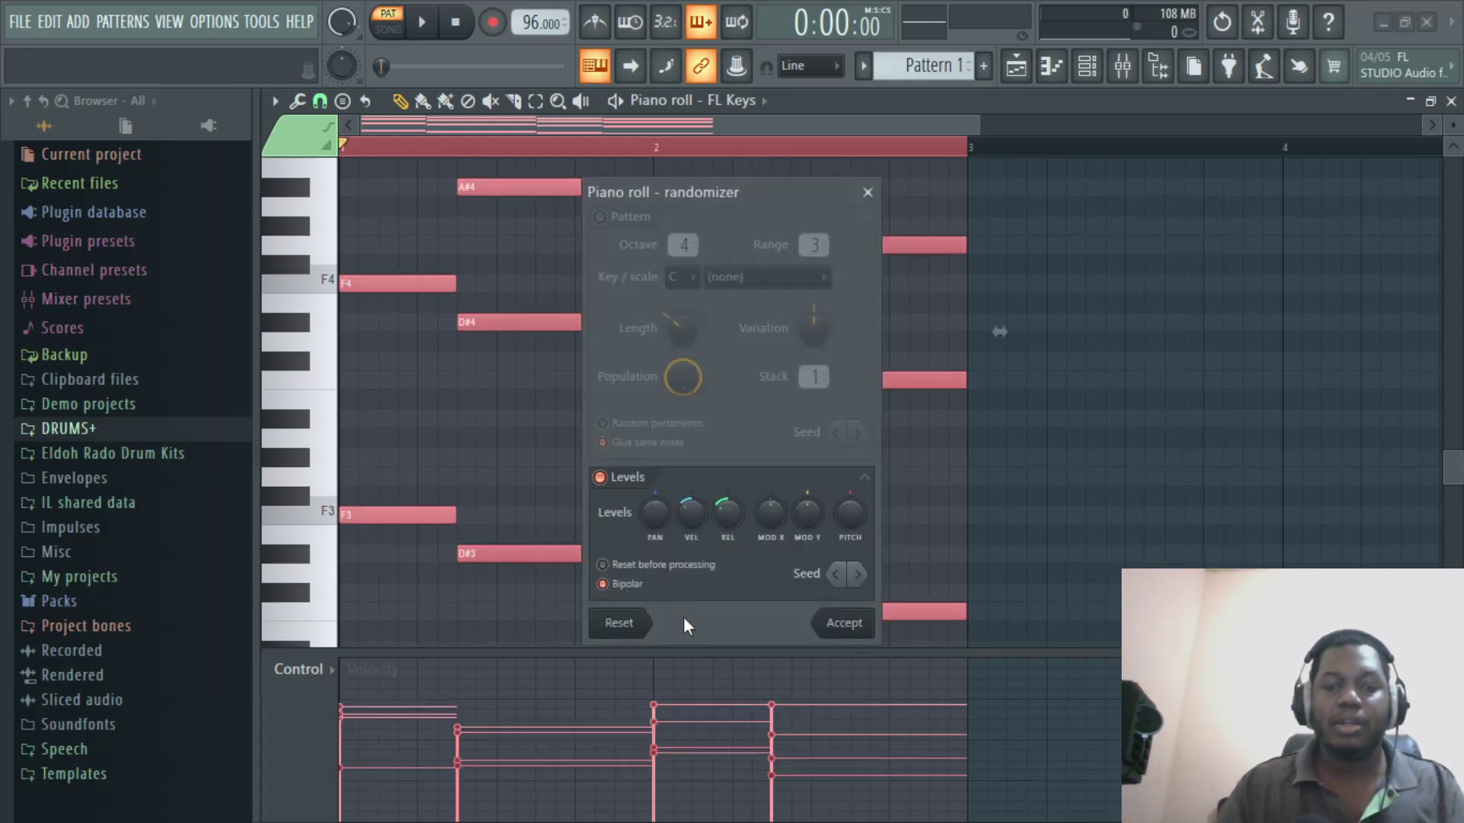
click(868, 194)
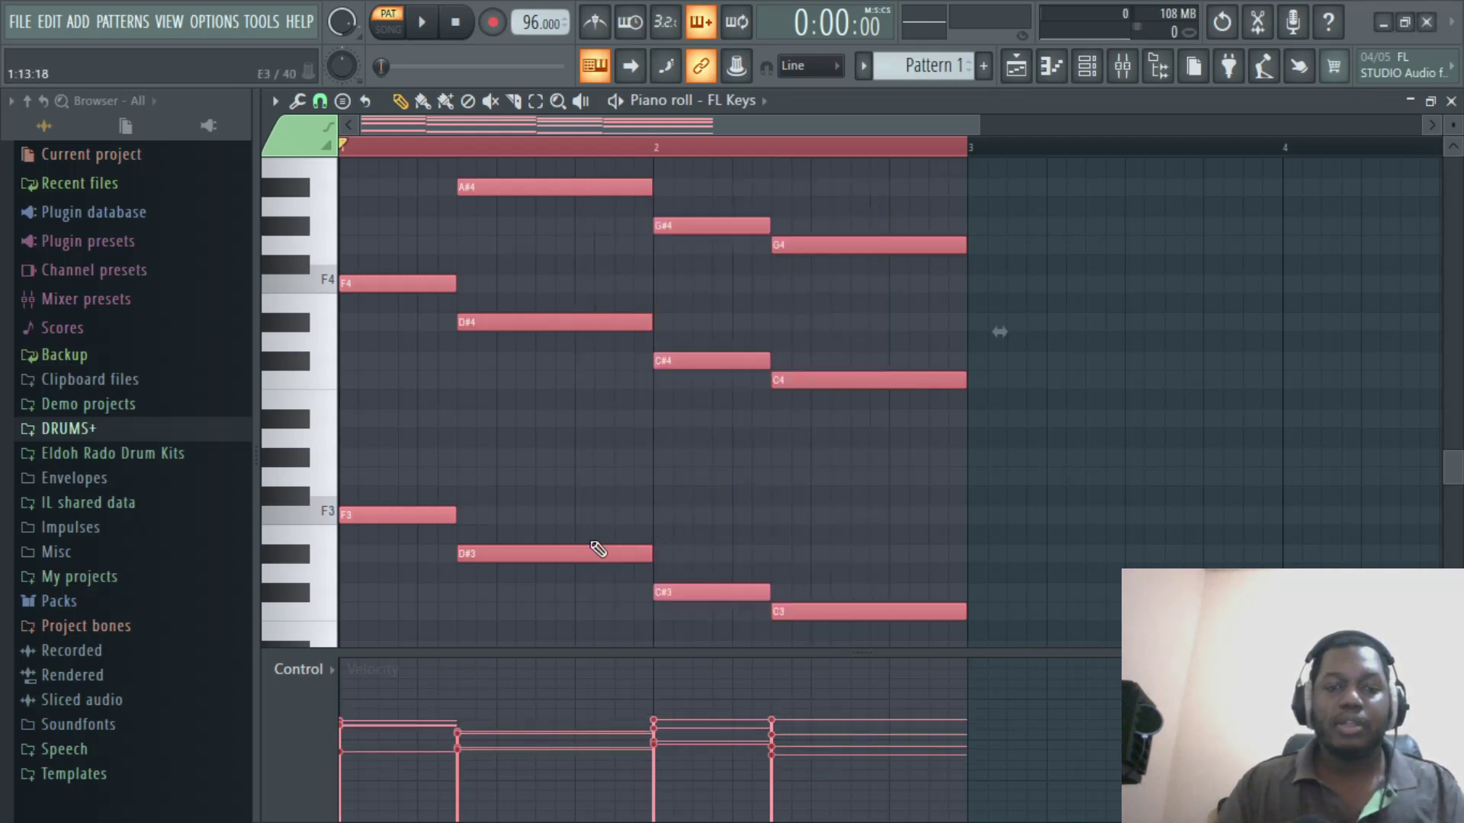
Play back the progression with the randomized velocities and slightly raise the velocity of all notes
key(ctrl+z)
key(ctrl+z)
key(space)
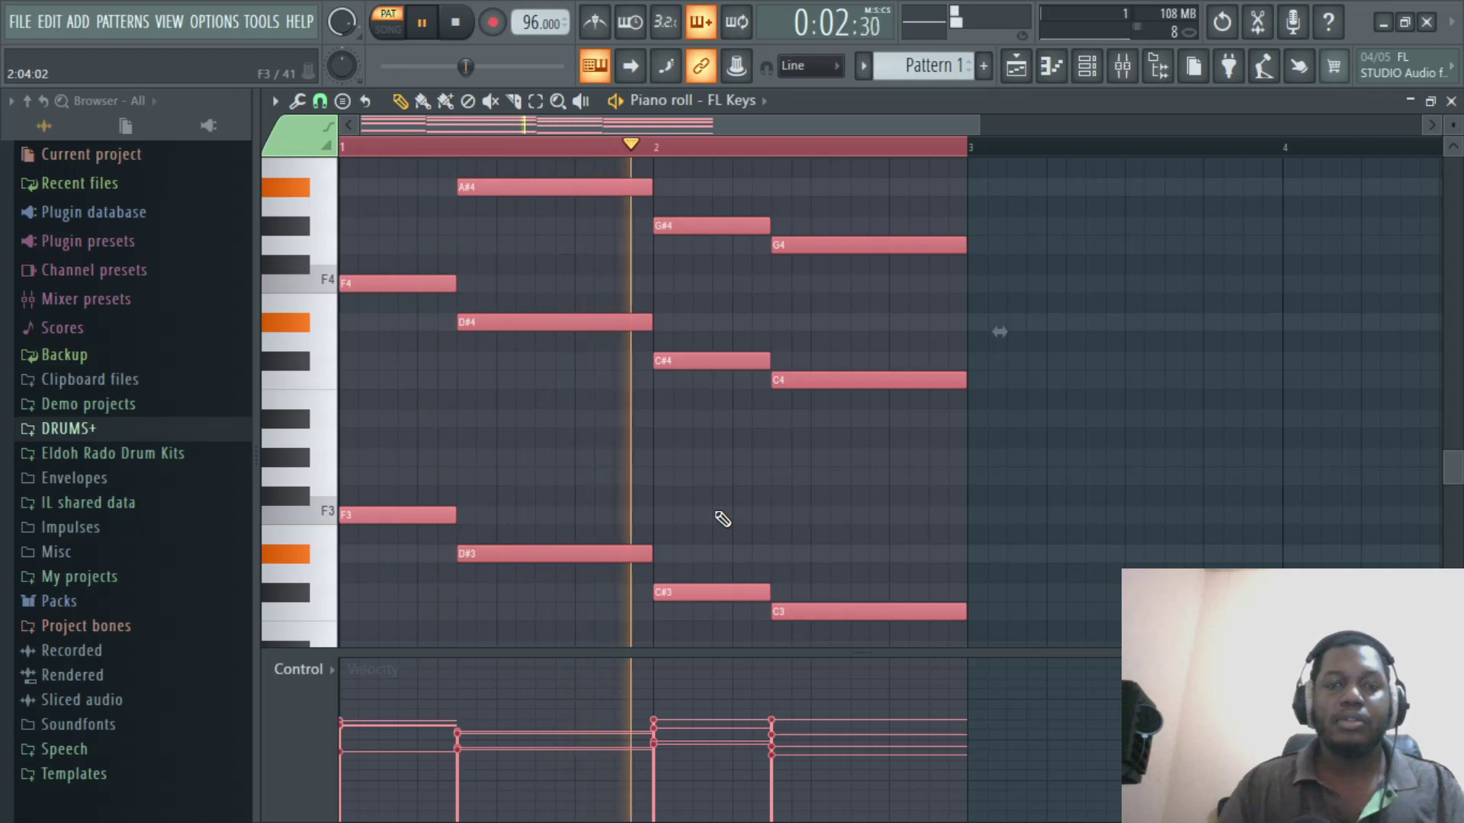
key(space)
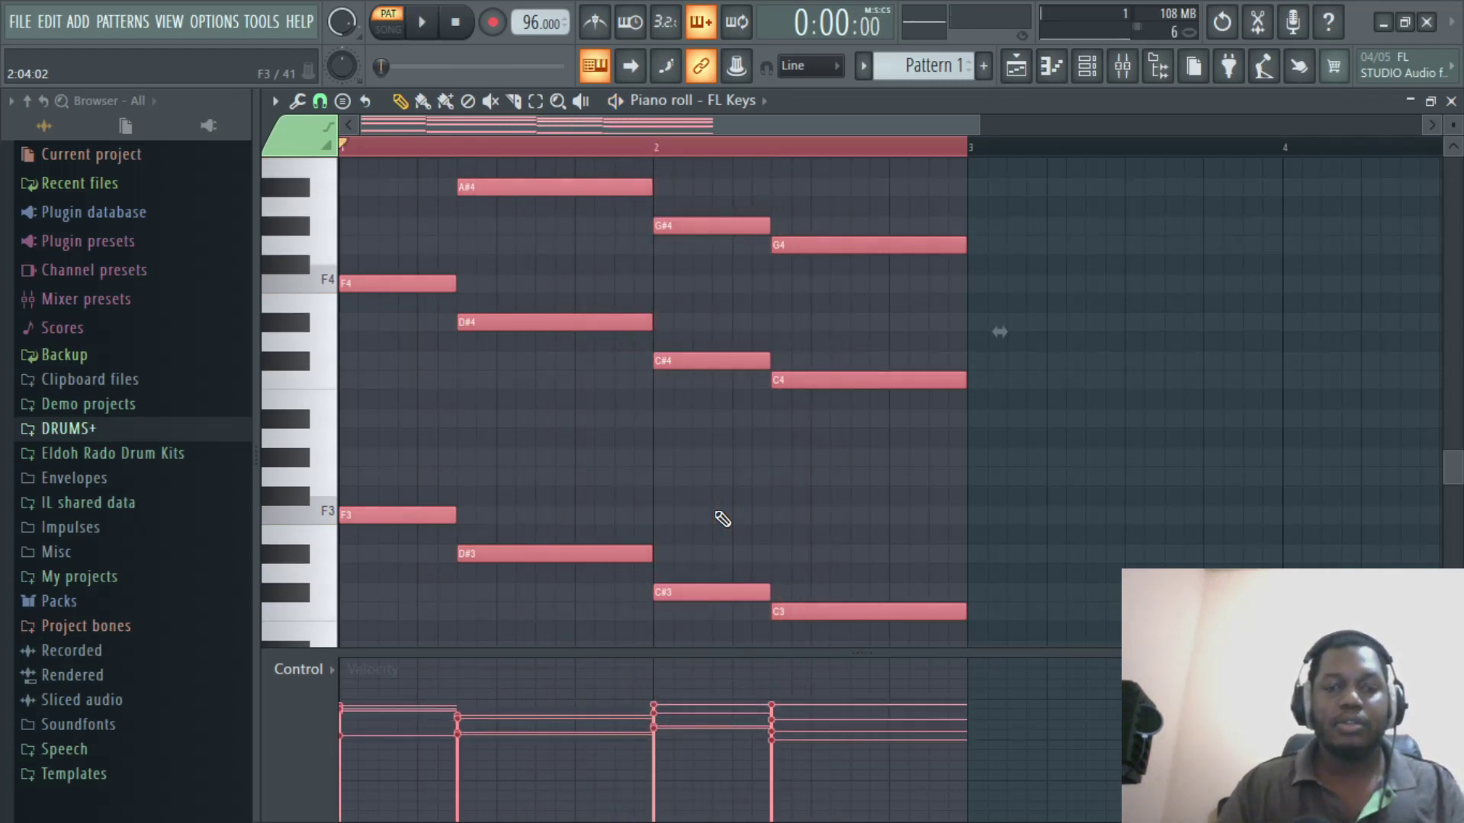
Add a Spectrasonics Keyscape channel and load the LA Custom C7 - Softest patch
click(1451, 101)
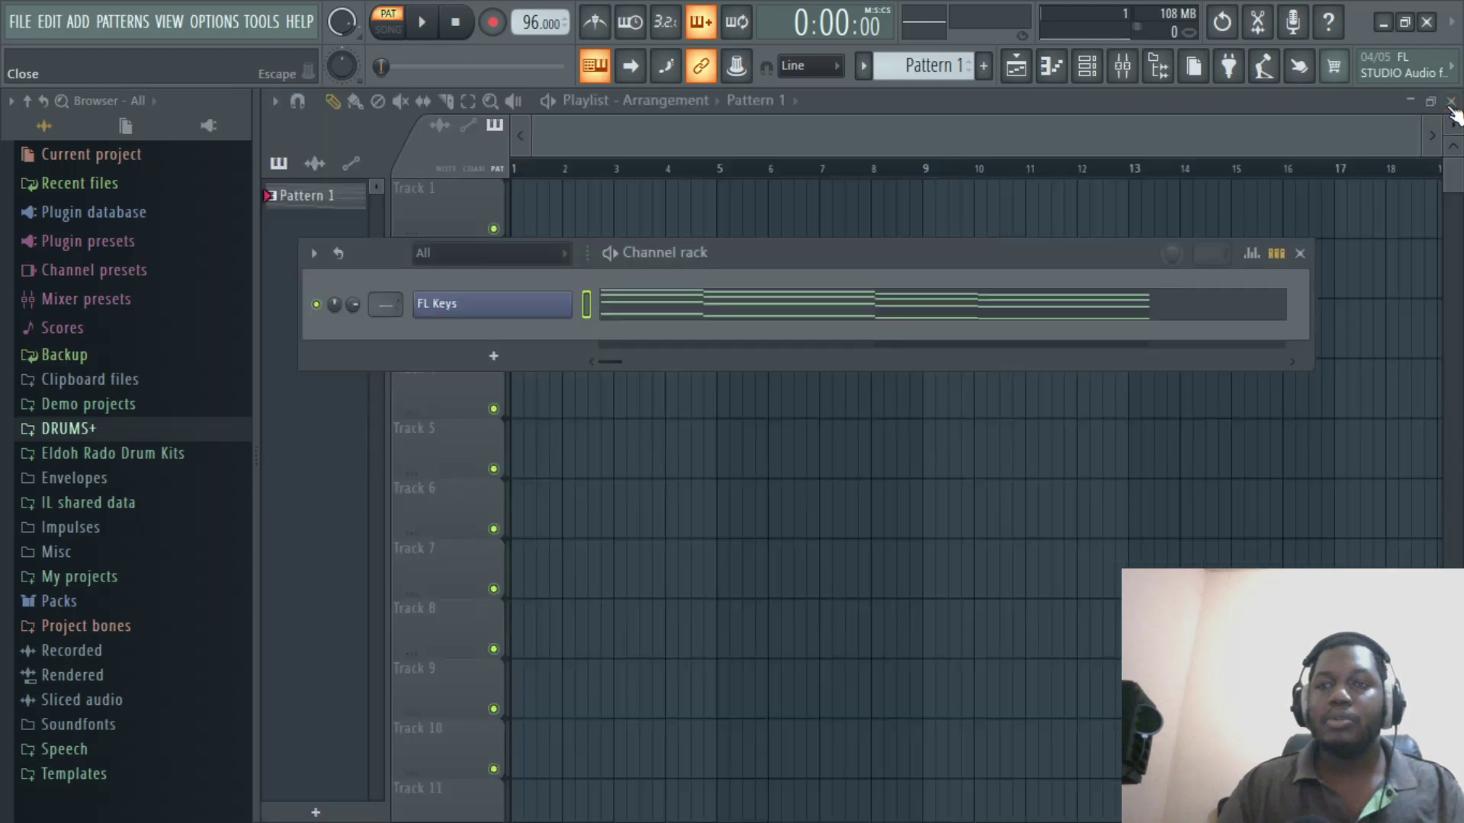
click(556, 355)
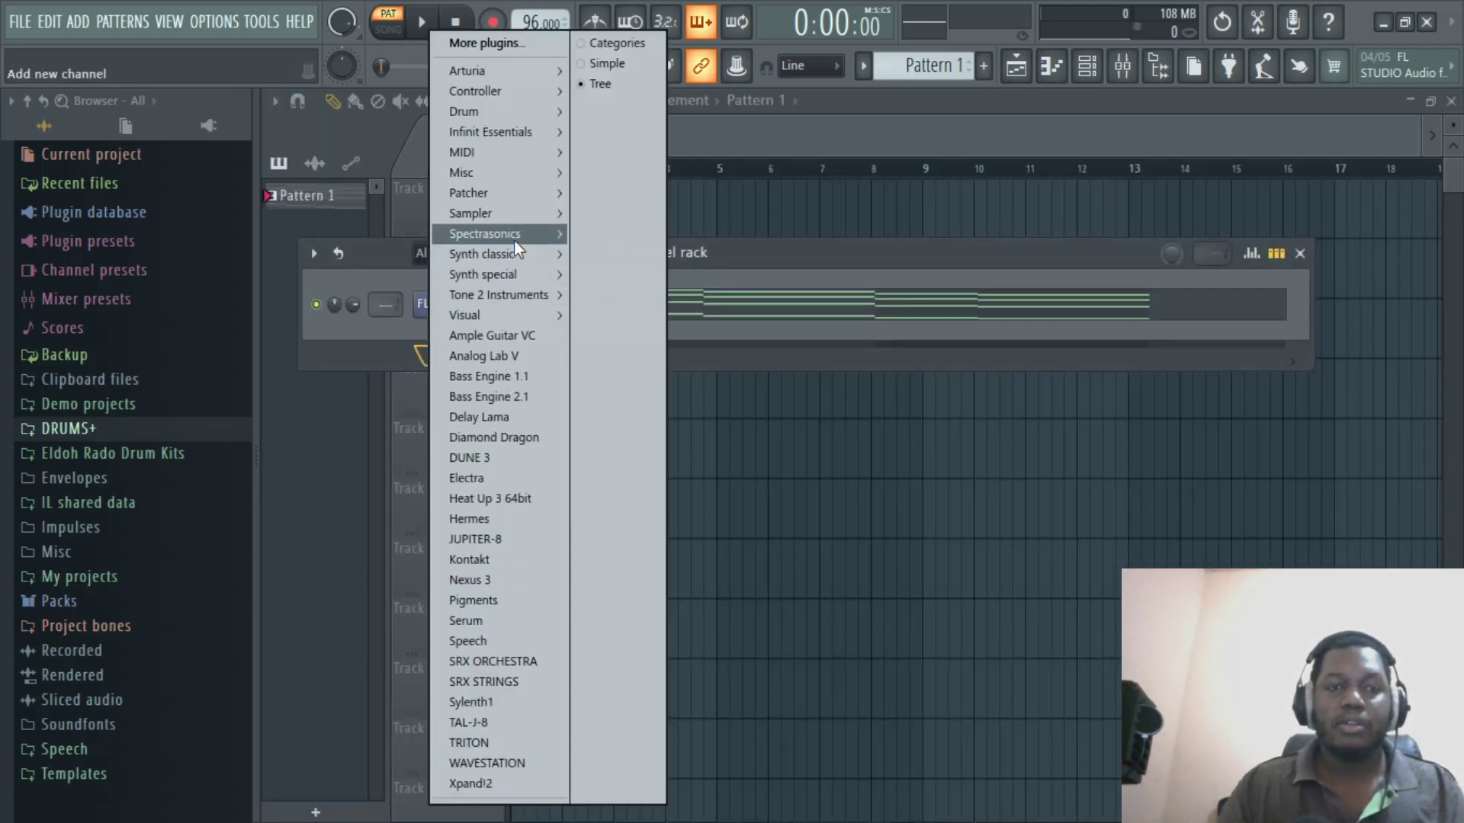
mouse_move(514, 238)
click(637, 235)
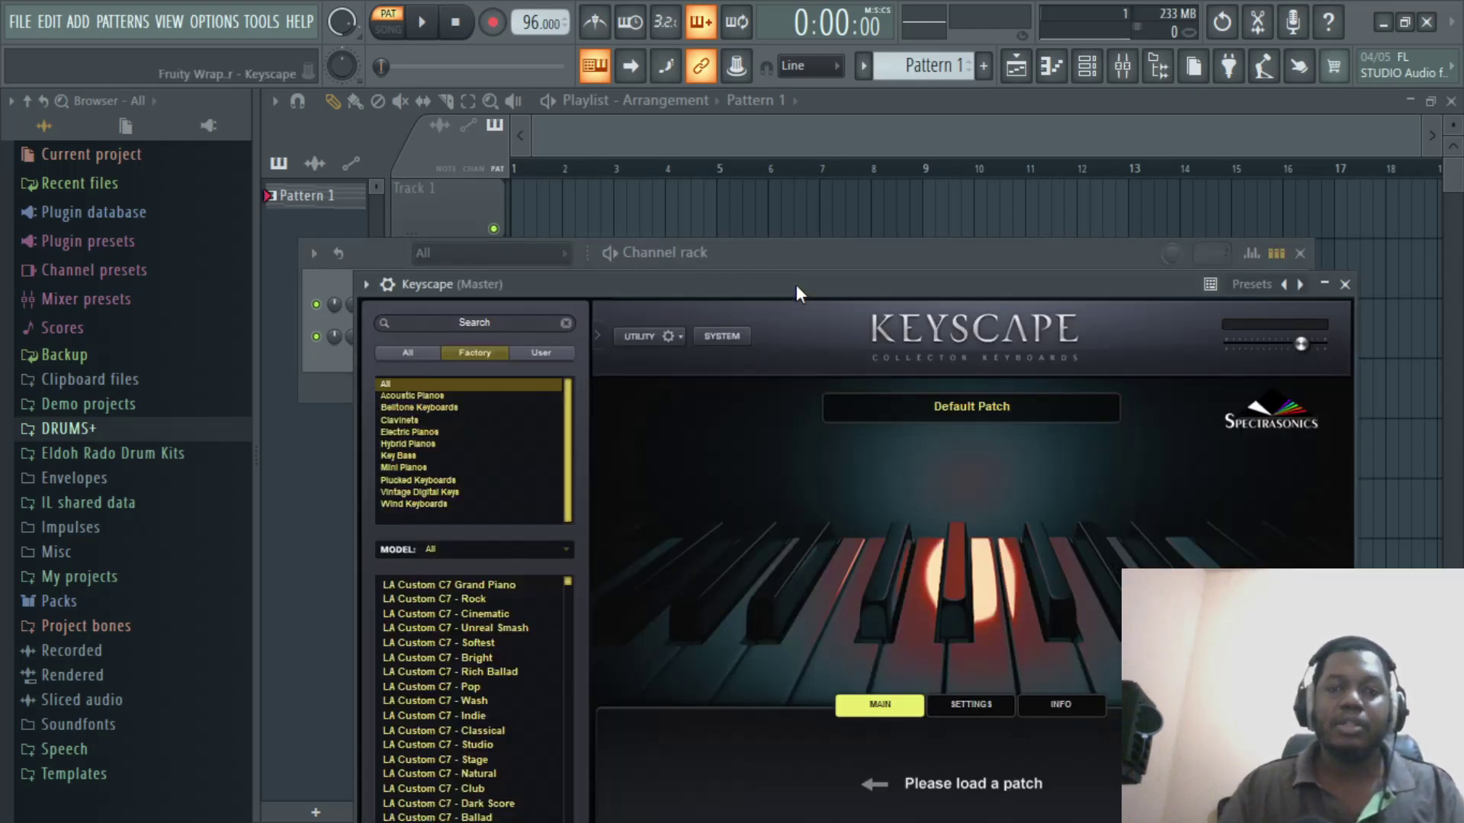
drag(798, 294, 771, 190)
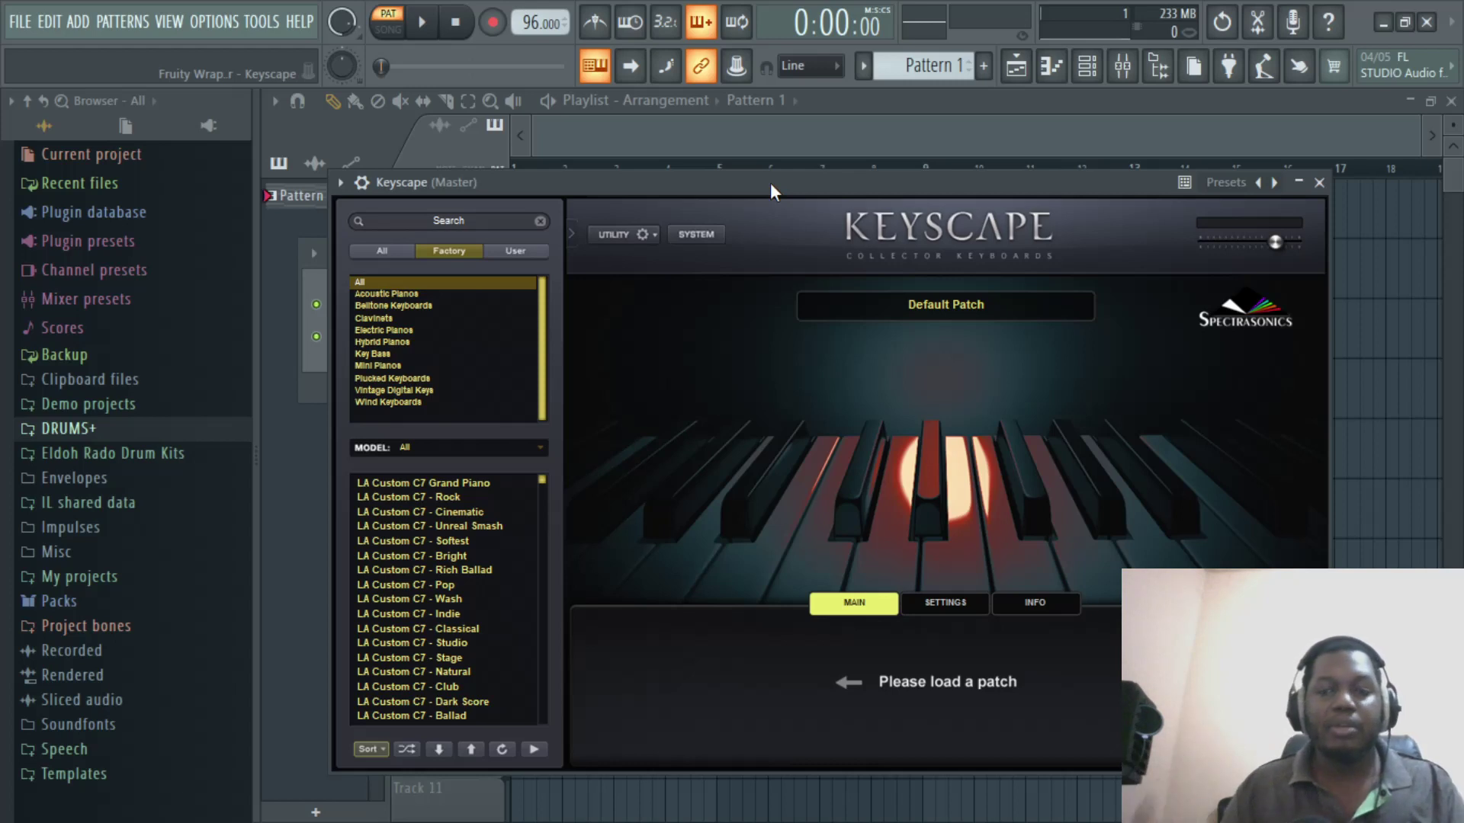
click(460, 542)
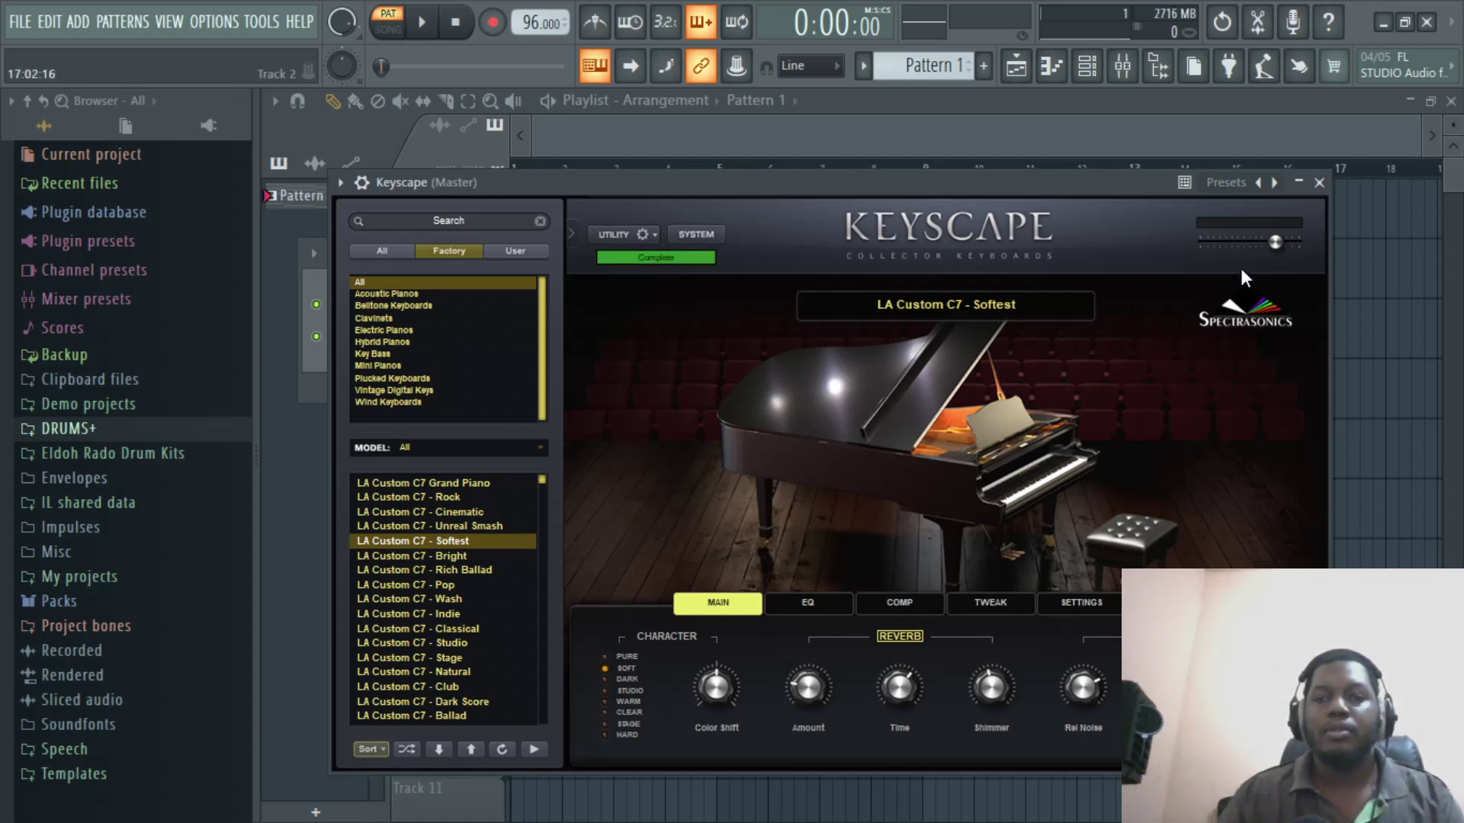
click(1319, 182)
Copy the notes from the FL Keys channel and paste them into the Keyscape channel
right_click(533, 303)
click(804, 324)
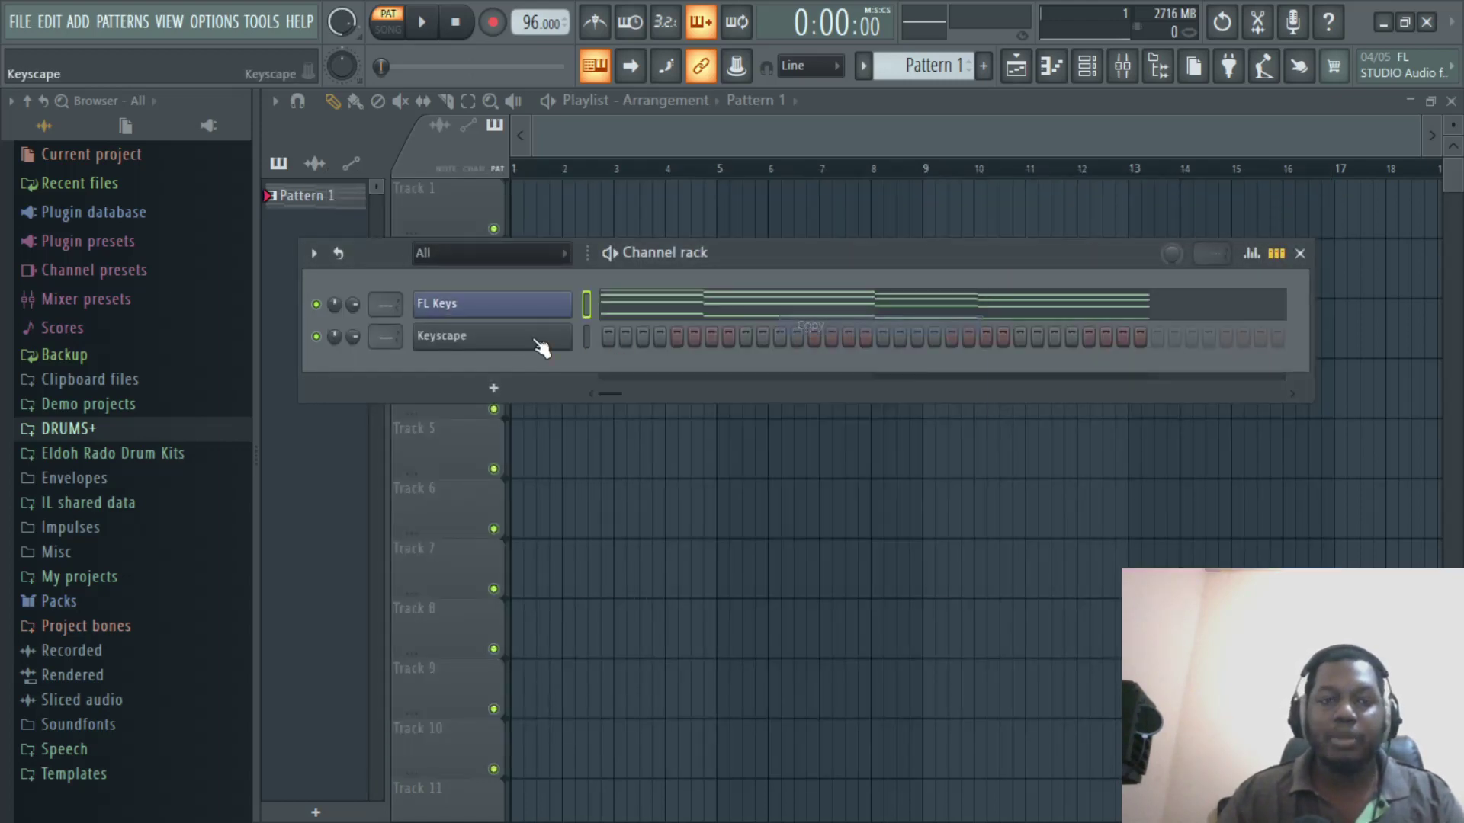
right_click(539, 336)
click(788, 380)
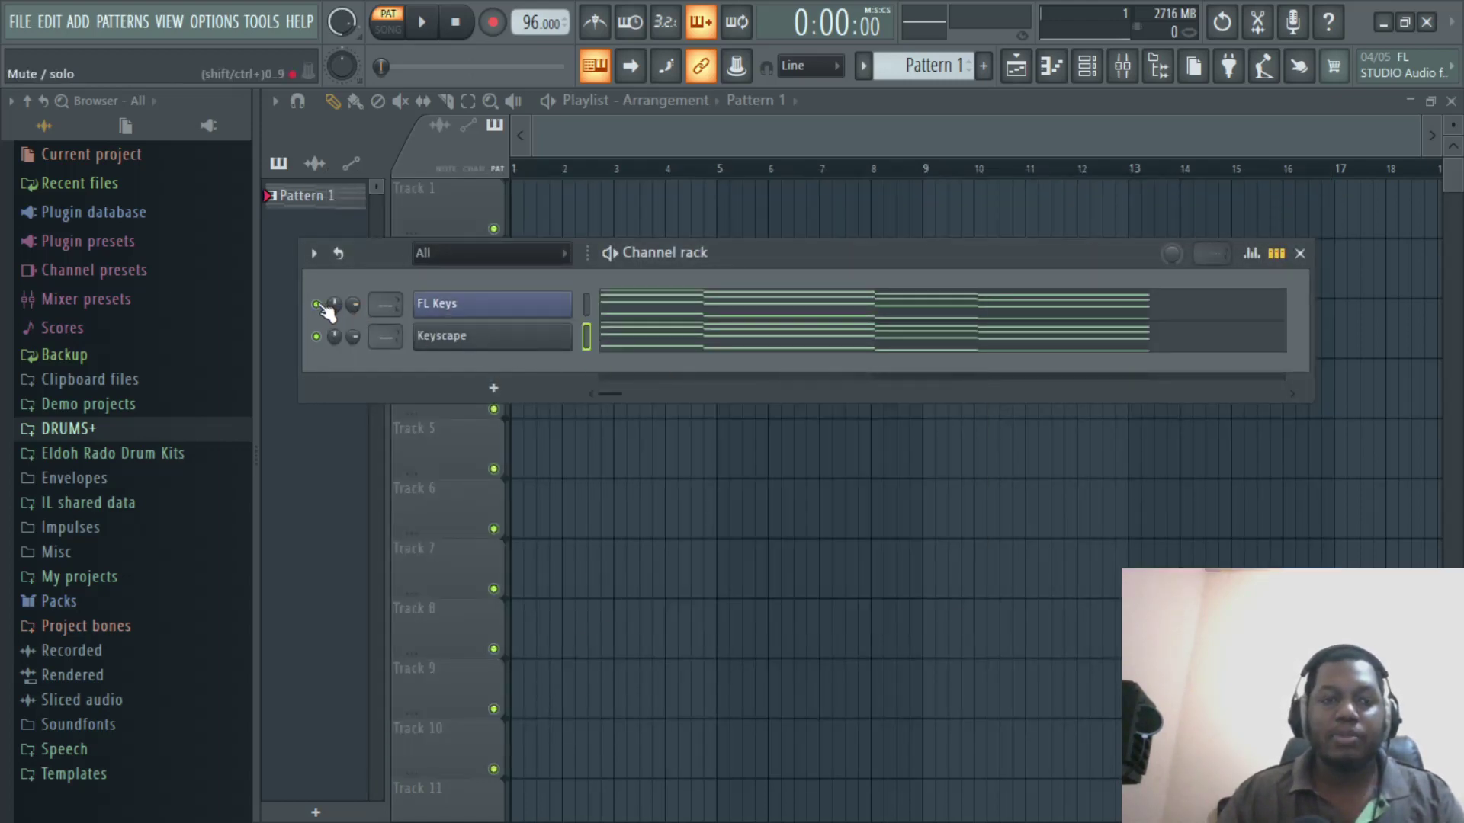
Delete the FL Keys channel
right_click(524, 303)
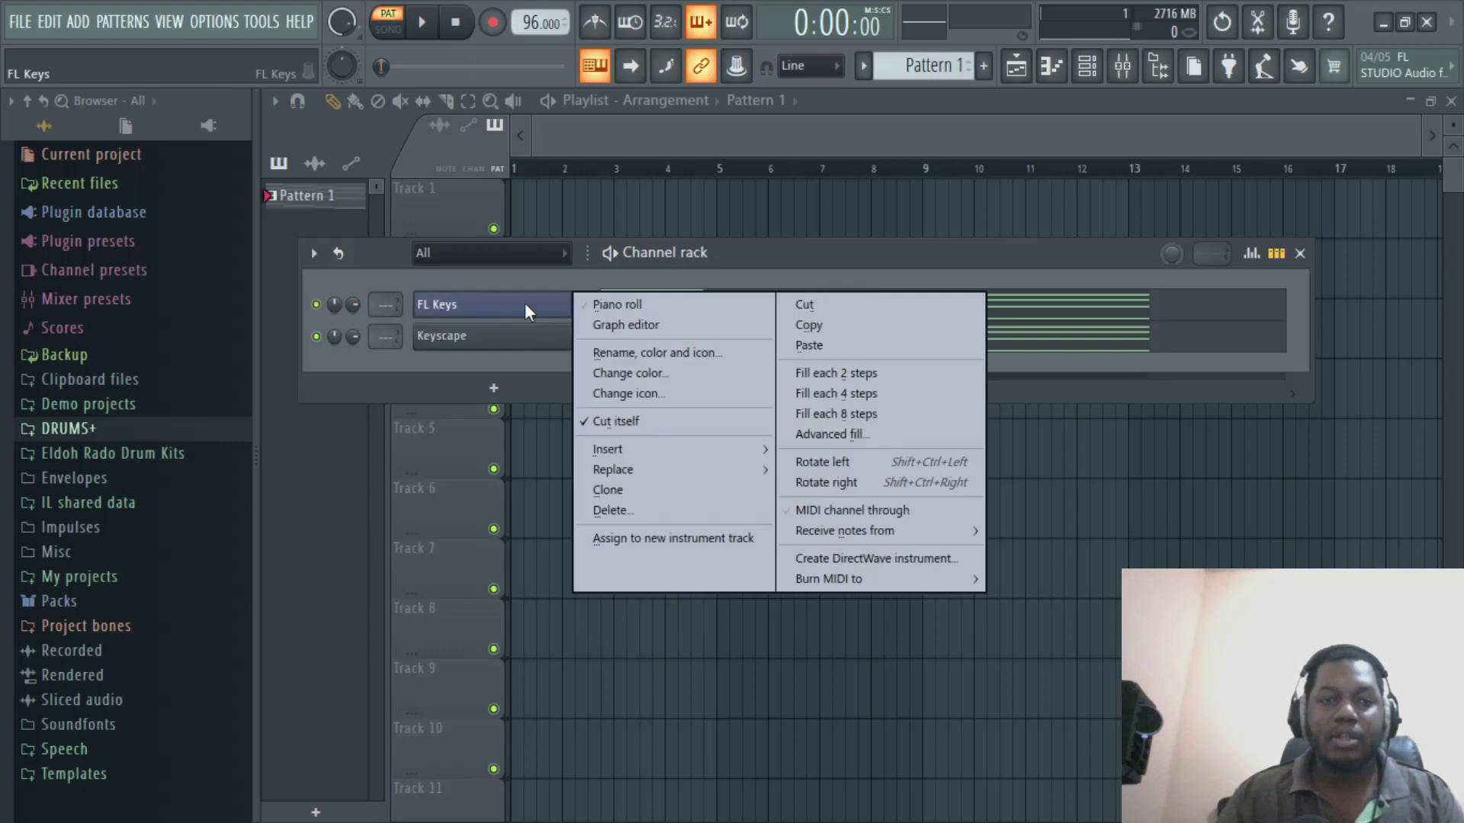
click(630, 506)
click(852, 496)
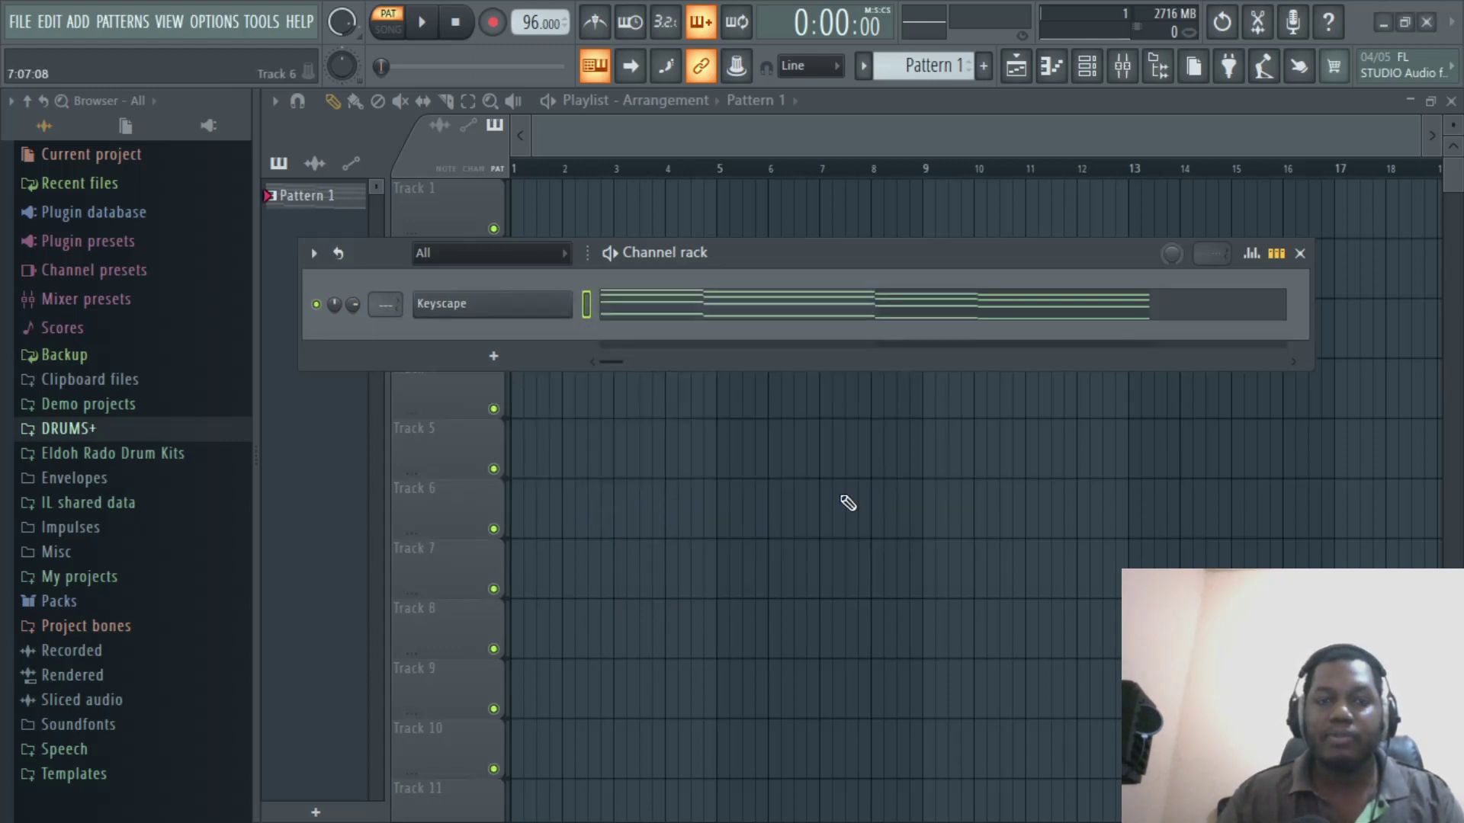
Open the Keyscape channel's piano roll and play back the progression
right_click(534, 308)
click(619, 307)
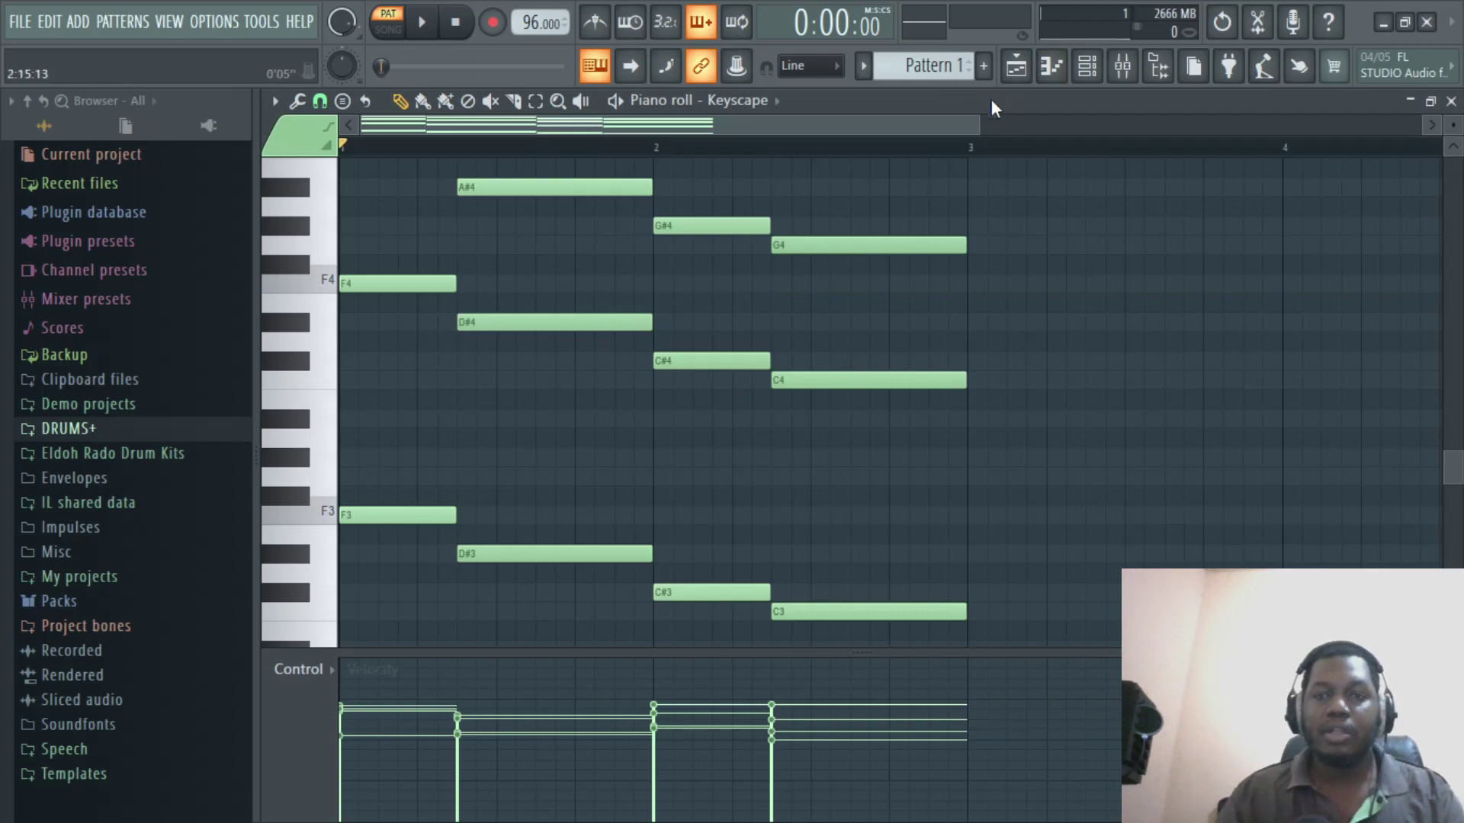
drag(1038, 126, 1158, 126)
scroll(977, 305, up, 3)
key(space)
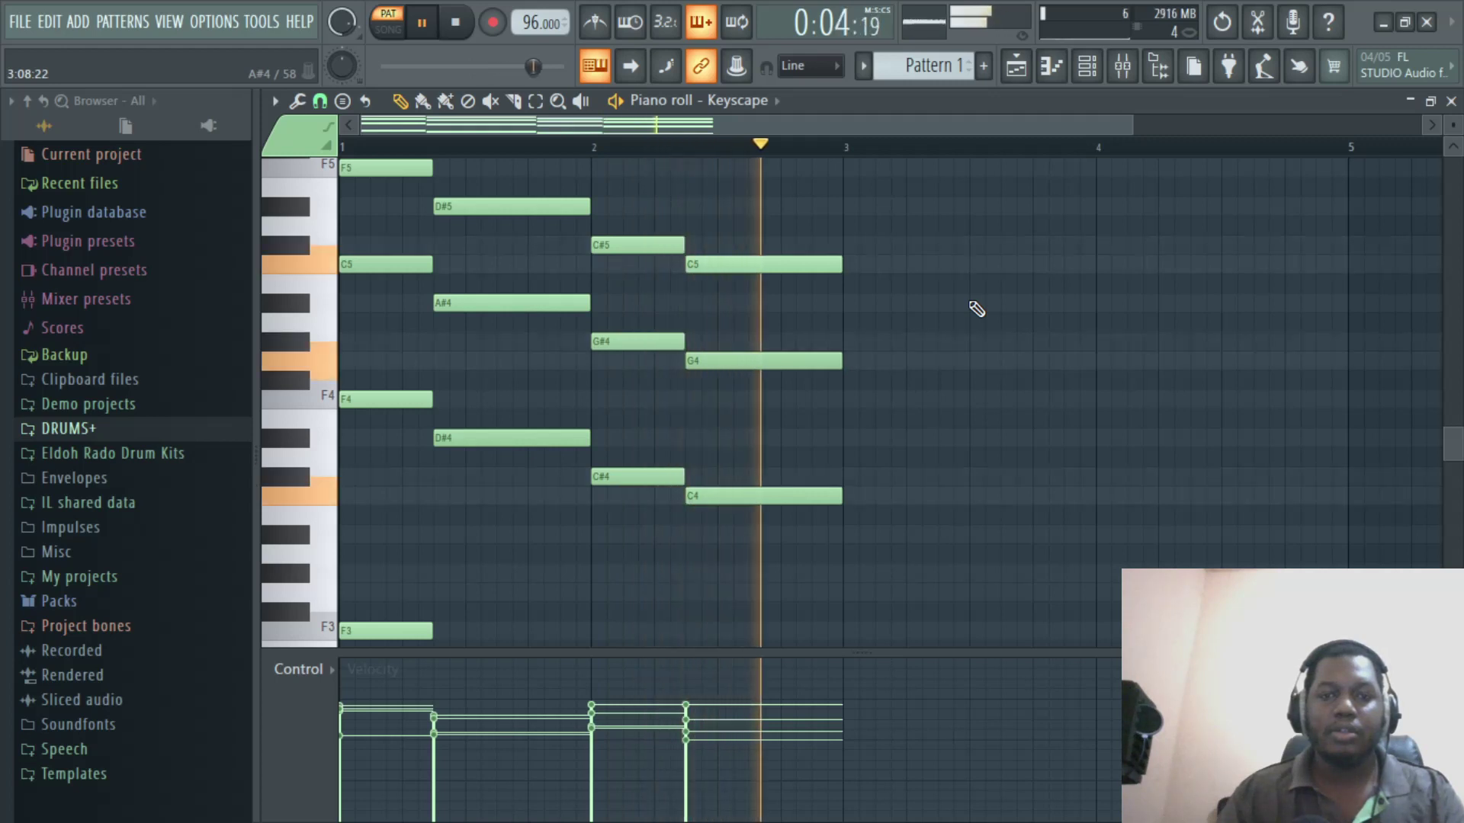
key(space)
Add a three-step D#5 note at 1:04:00, ending where the long D#5 note begins, and play it back
scroll(546, 415, up, 6)
scroll(546, 416, down, 3)
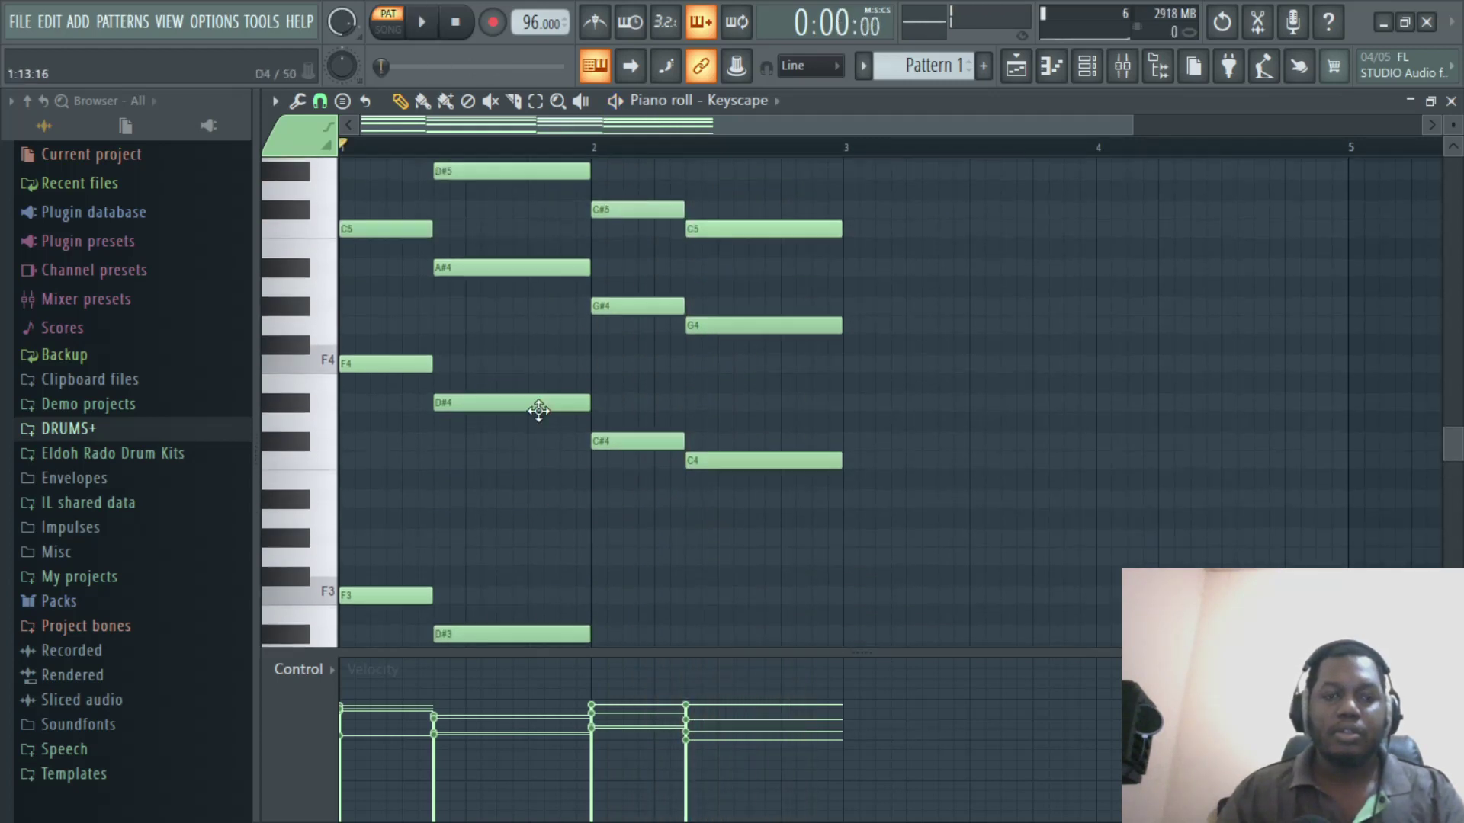
scroll(545, 418, up, 3)
scroll(546, 418, up, 3)
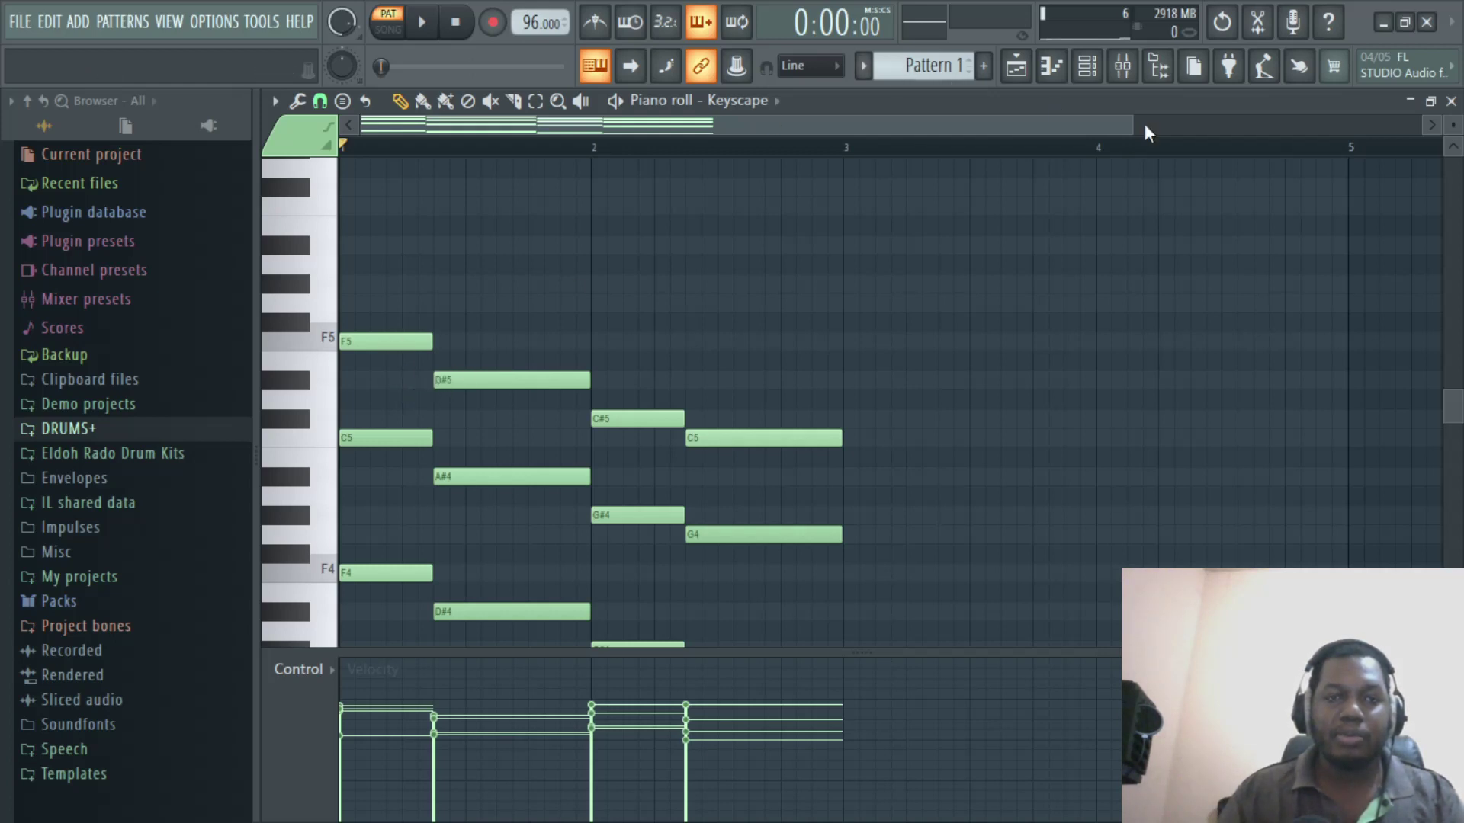
drag(1127, 122, 765, 148)
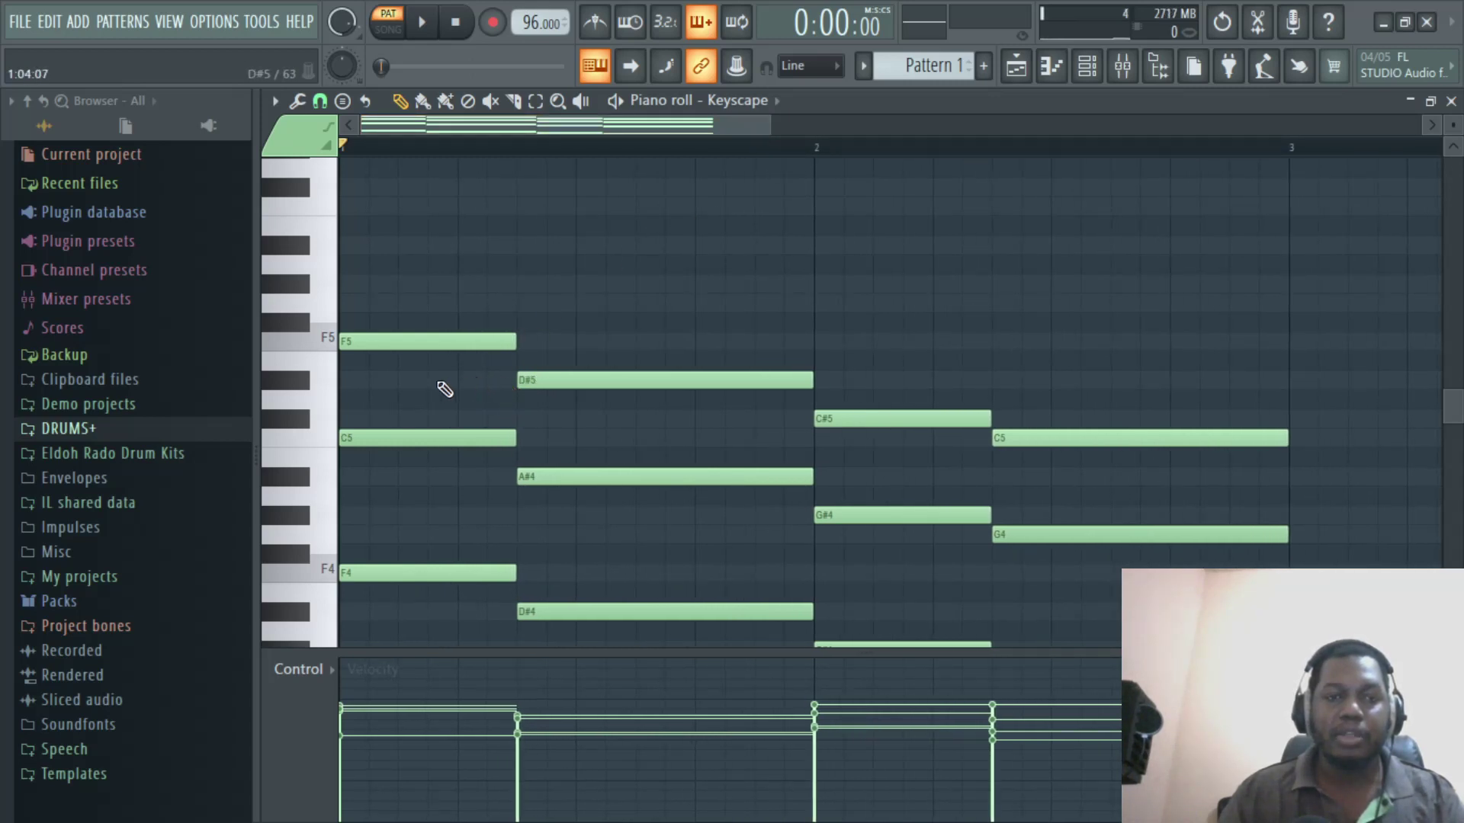
mouse_move(444, 385)
mouse_down()
mouse_move(496, 379)
mouse_move(497, 403)
mouse_up()
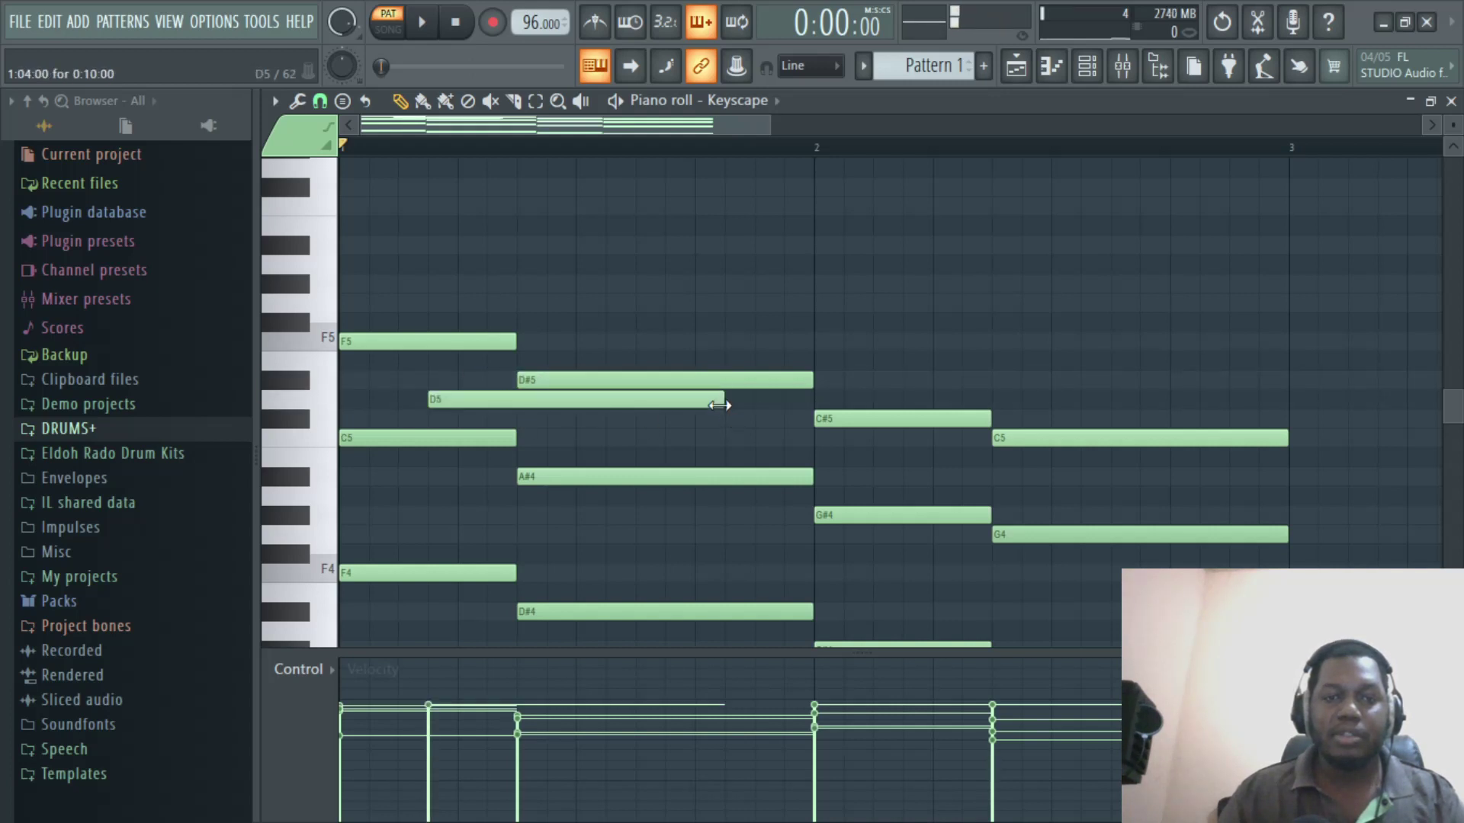
drag(719, 405, 484, 383)
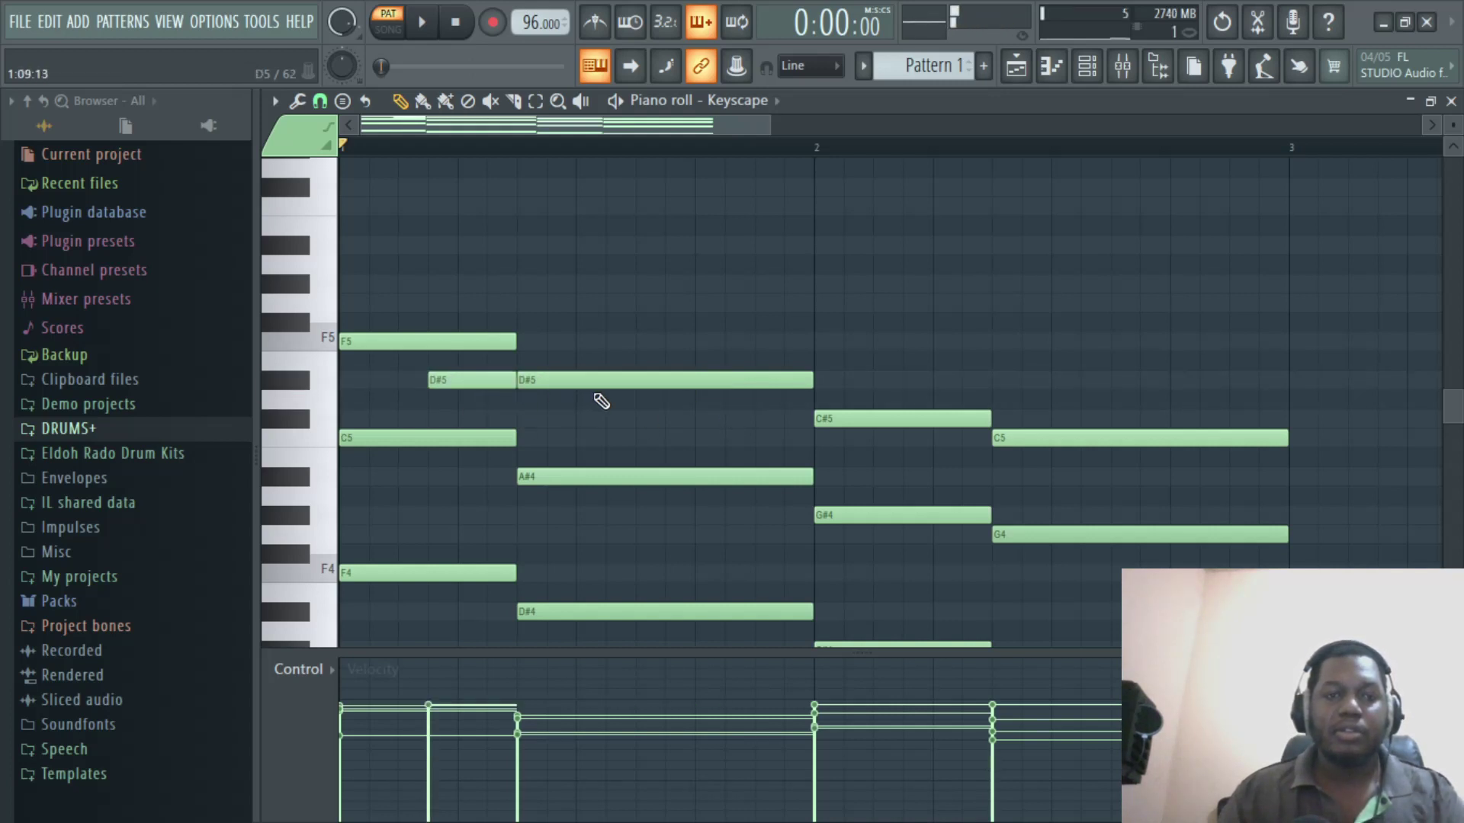
key(space)
key(space)
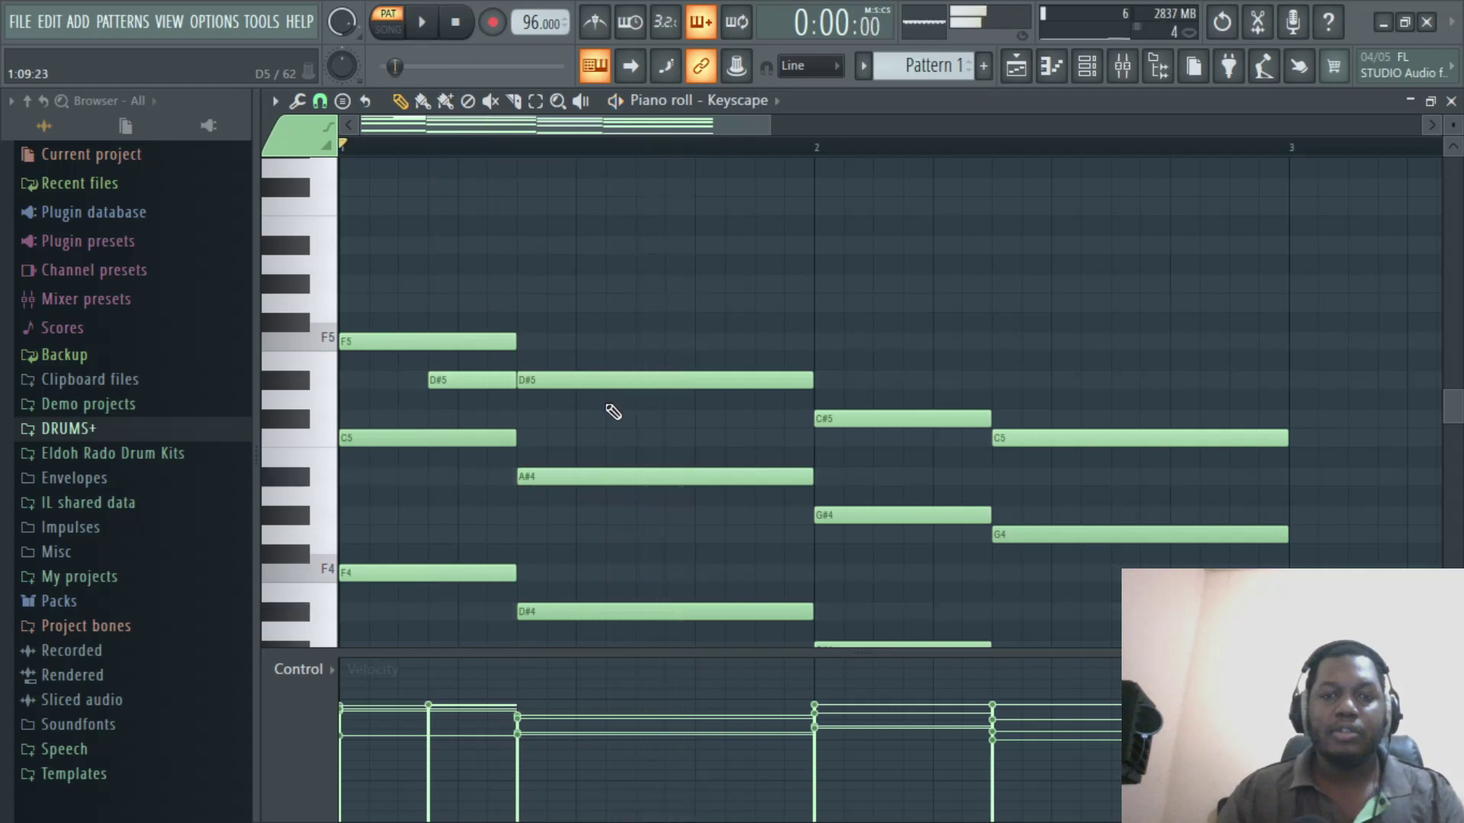
Add a C#5 note ending at bar 2, starting at 1:13:00 with a length of four steps, and play it back
click(732, 419)
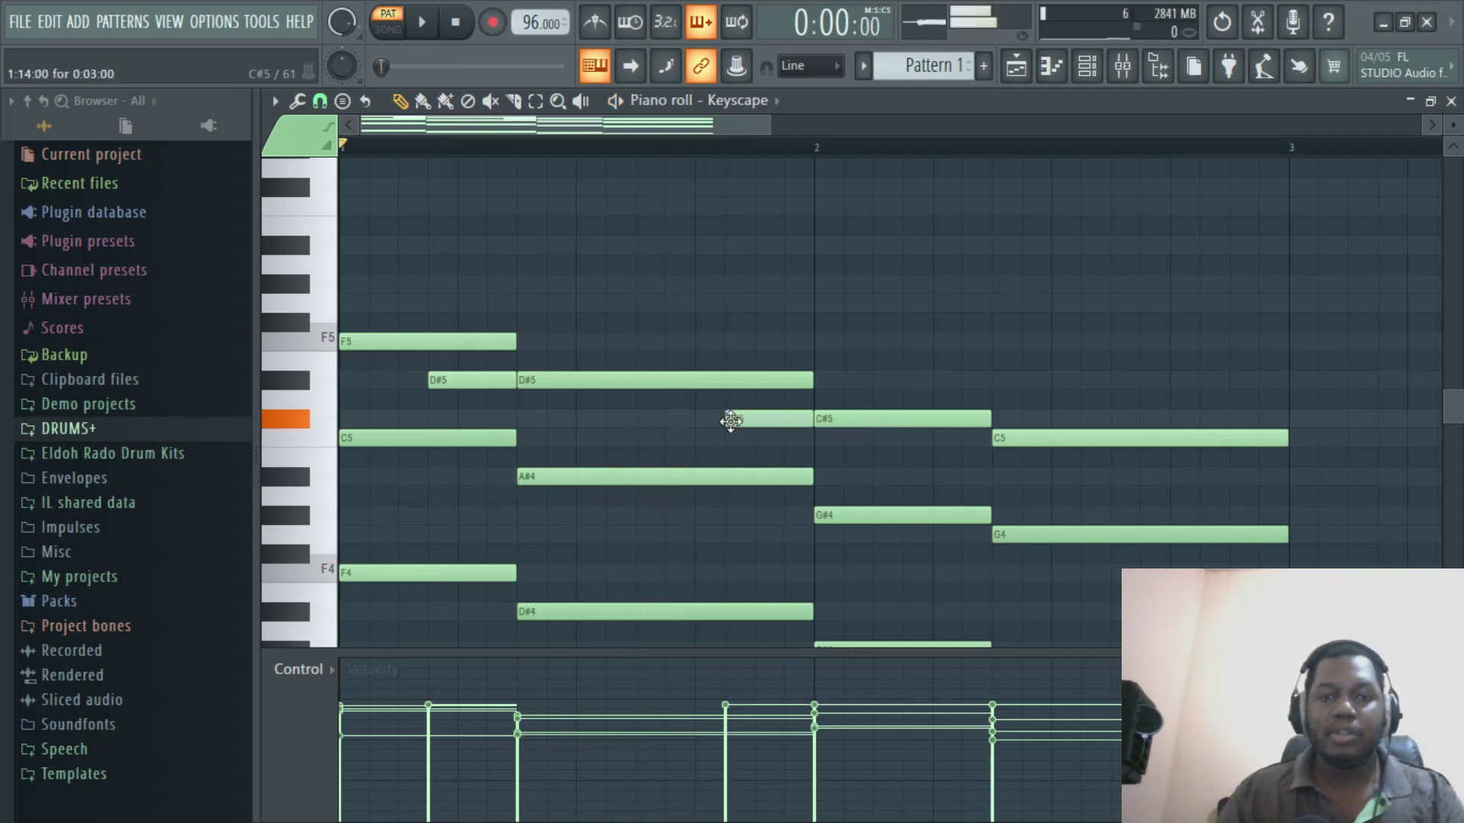
click(766, 421)
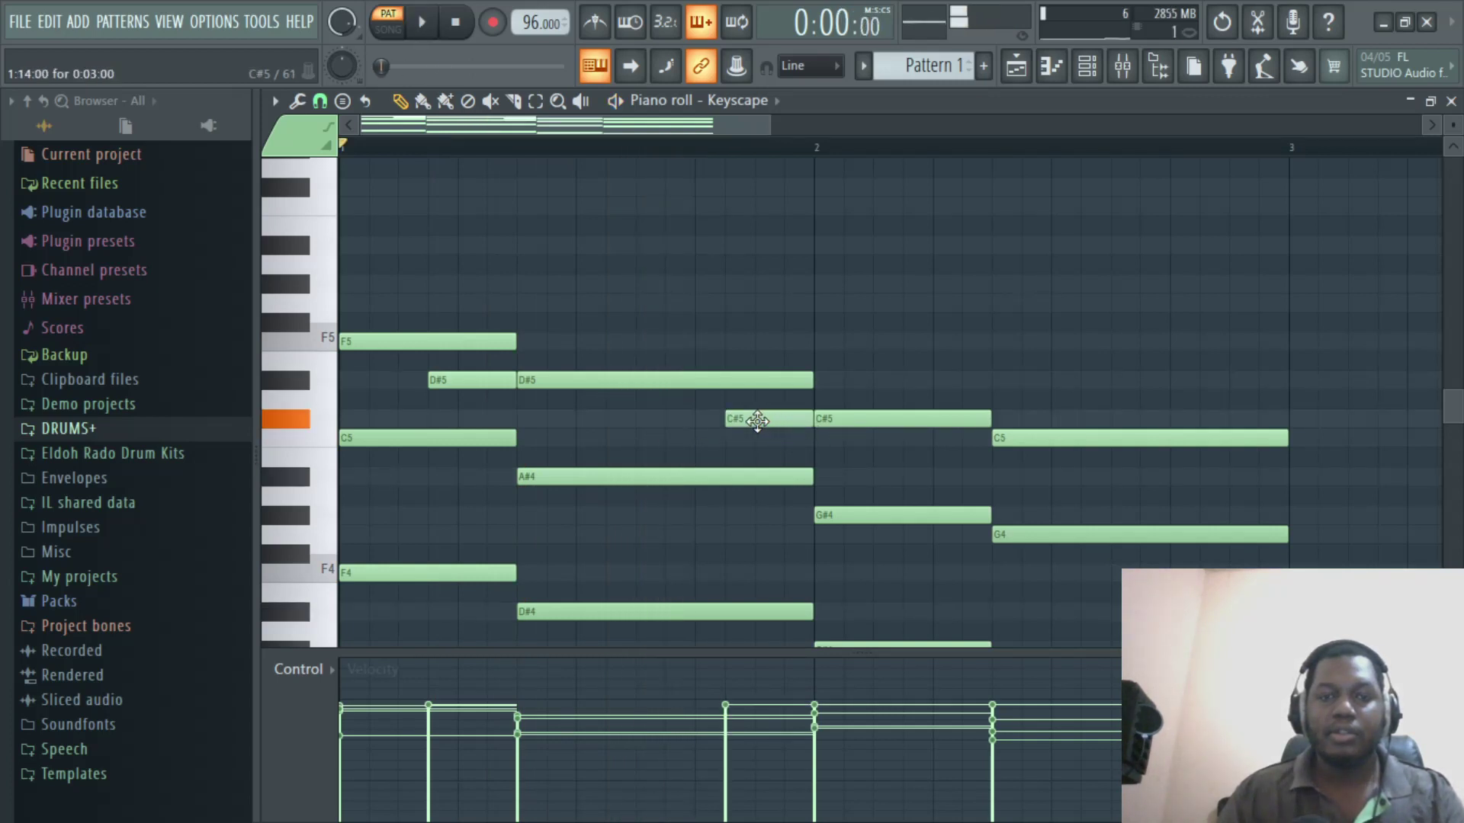
drag(758, 421, 796, 414)
key(space)
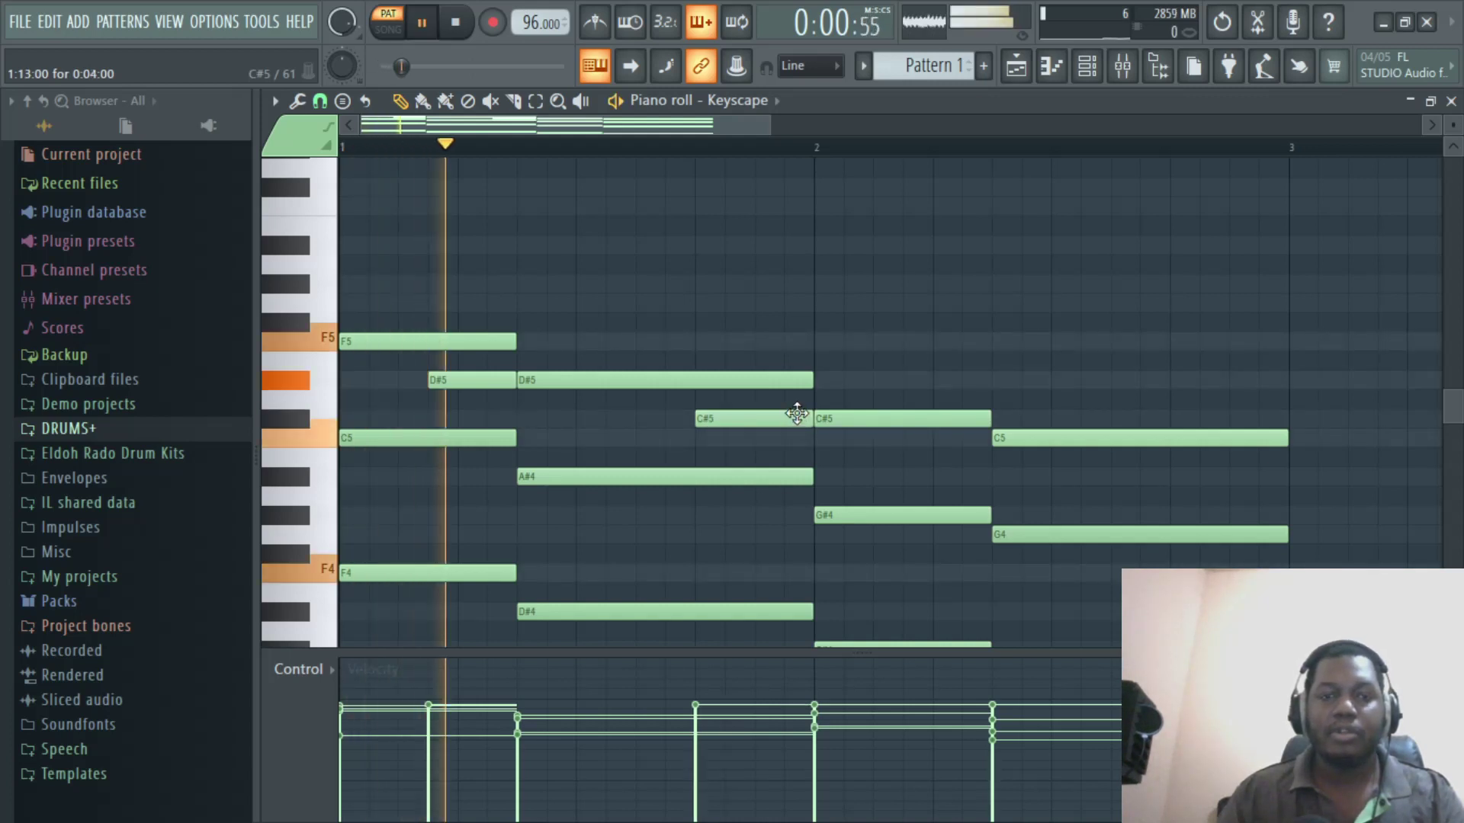
key(space)
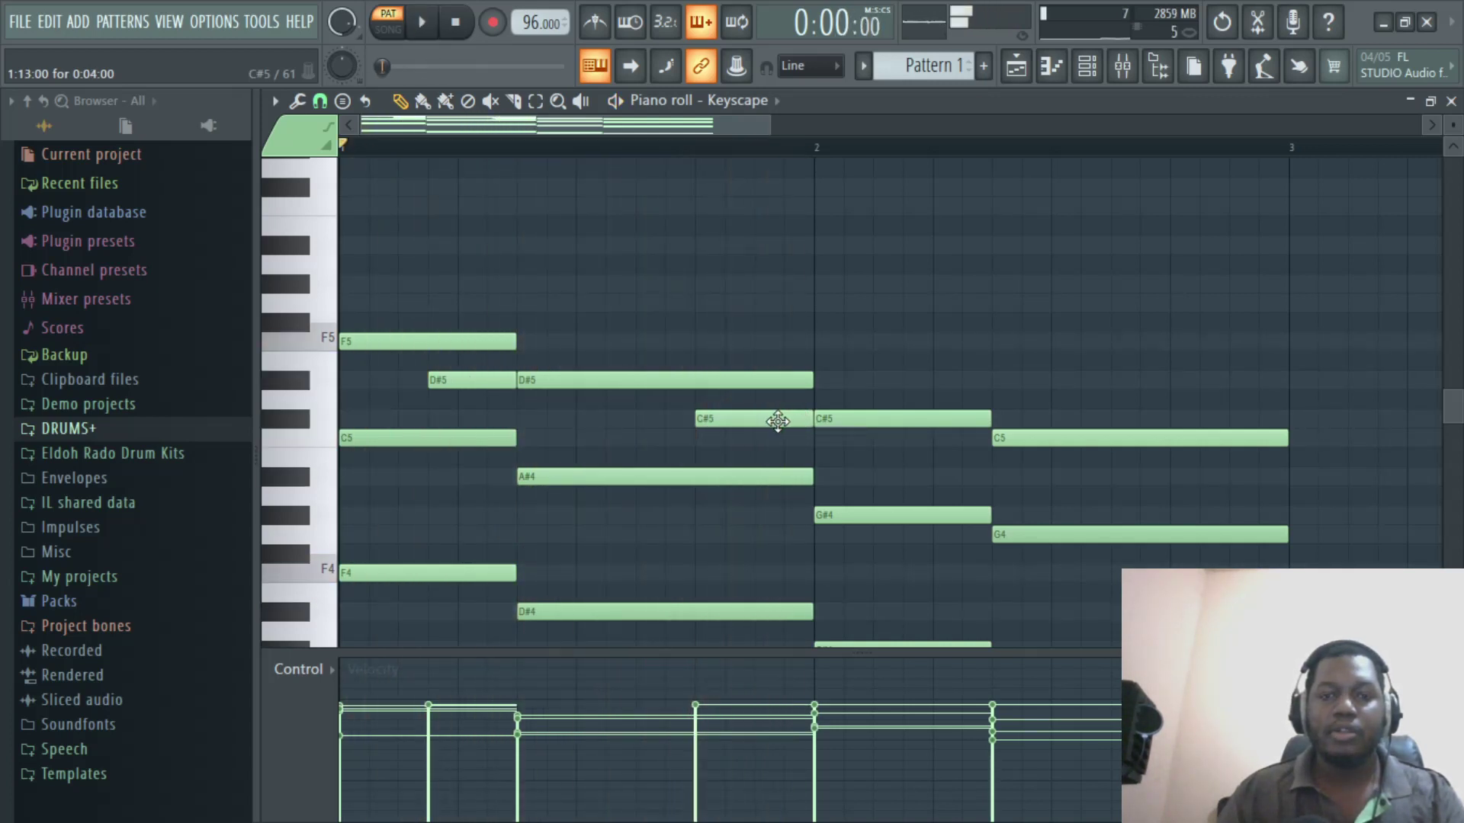
Move the four-step C#5 note at the end of bar 1 down to C5 and play back the melody
drag(774, 417, 775, 438)
key(space)
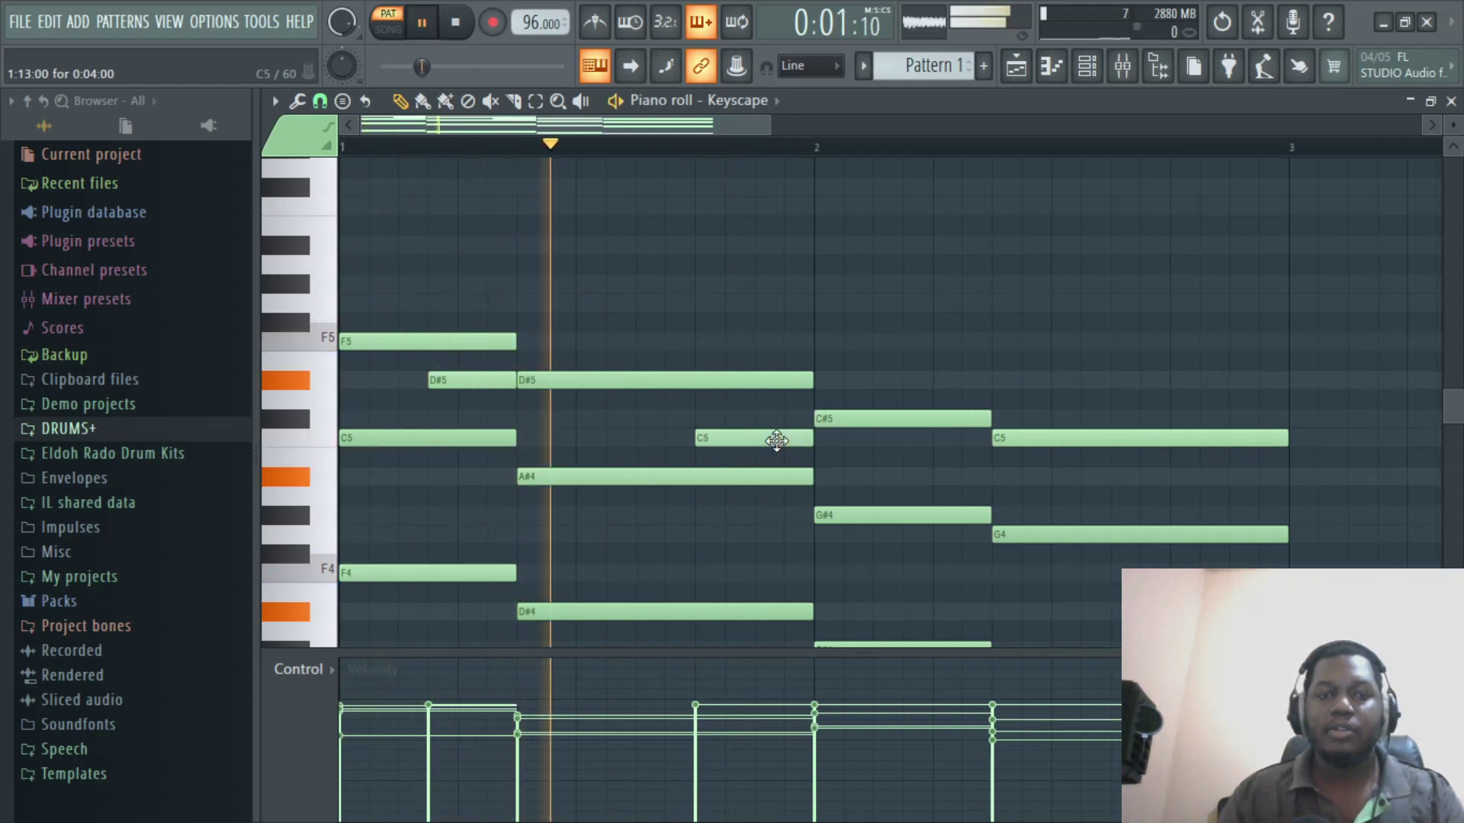
key(space)
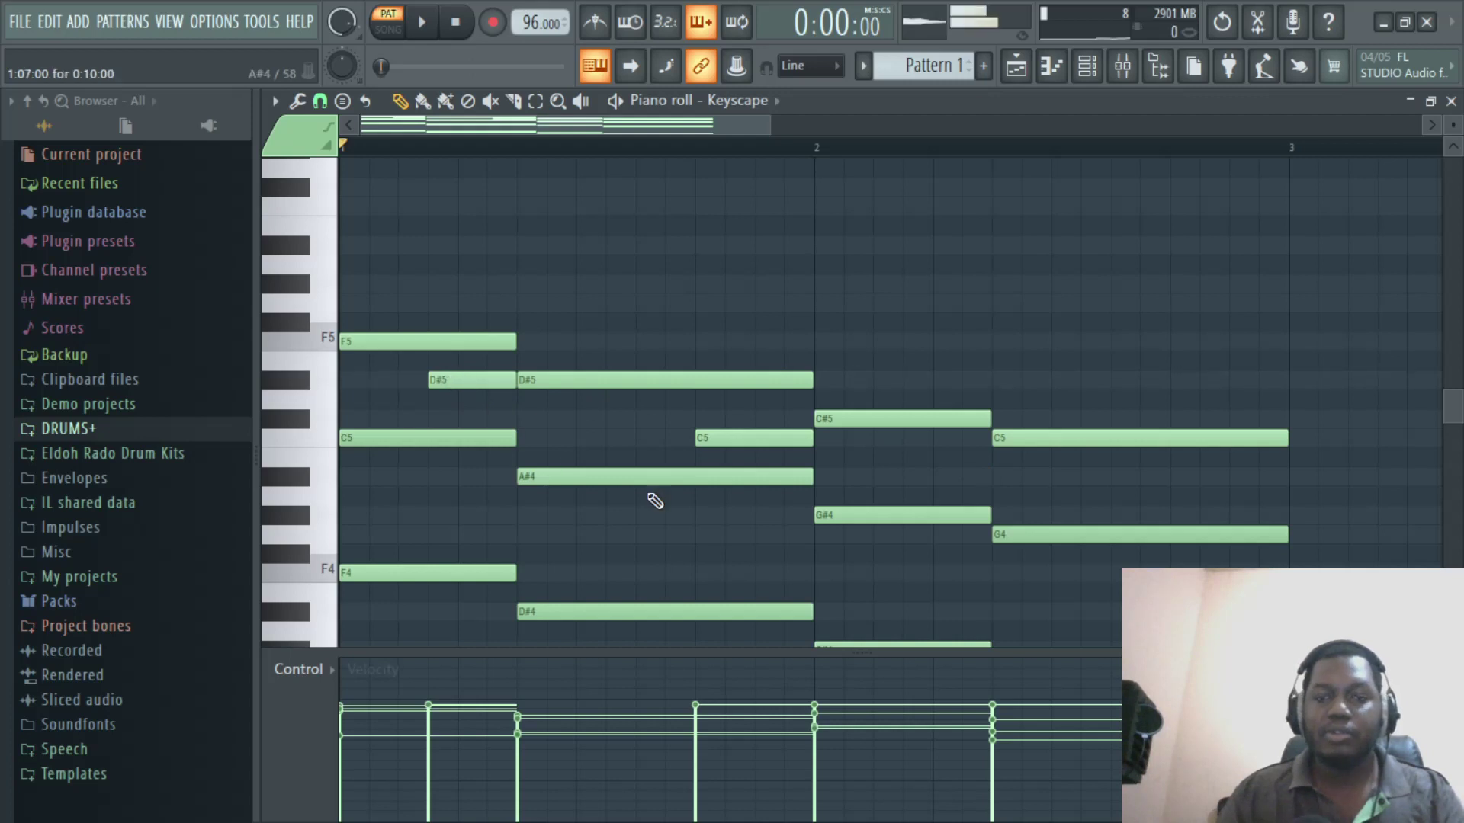
Add a three-step A#4 note in bar 2, ending where the C5 and G4 notes begin
click(923, 477)
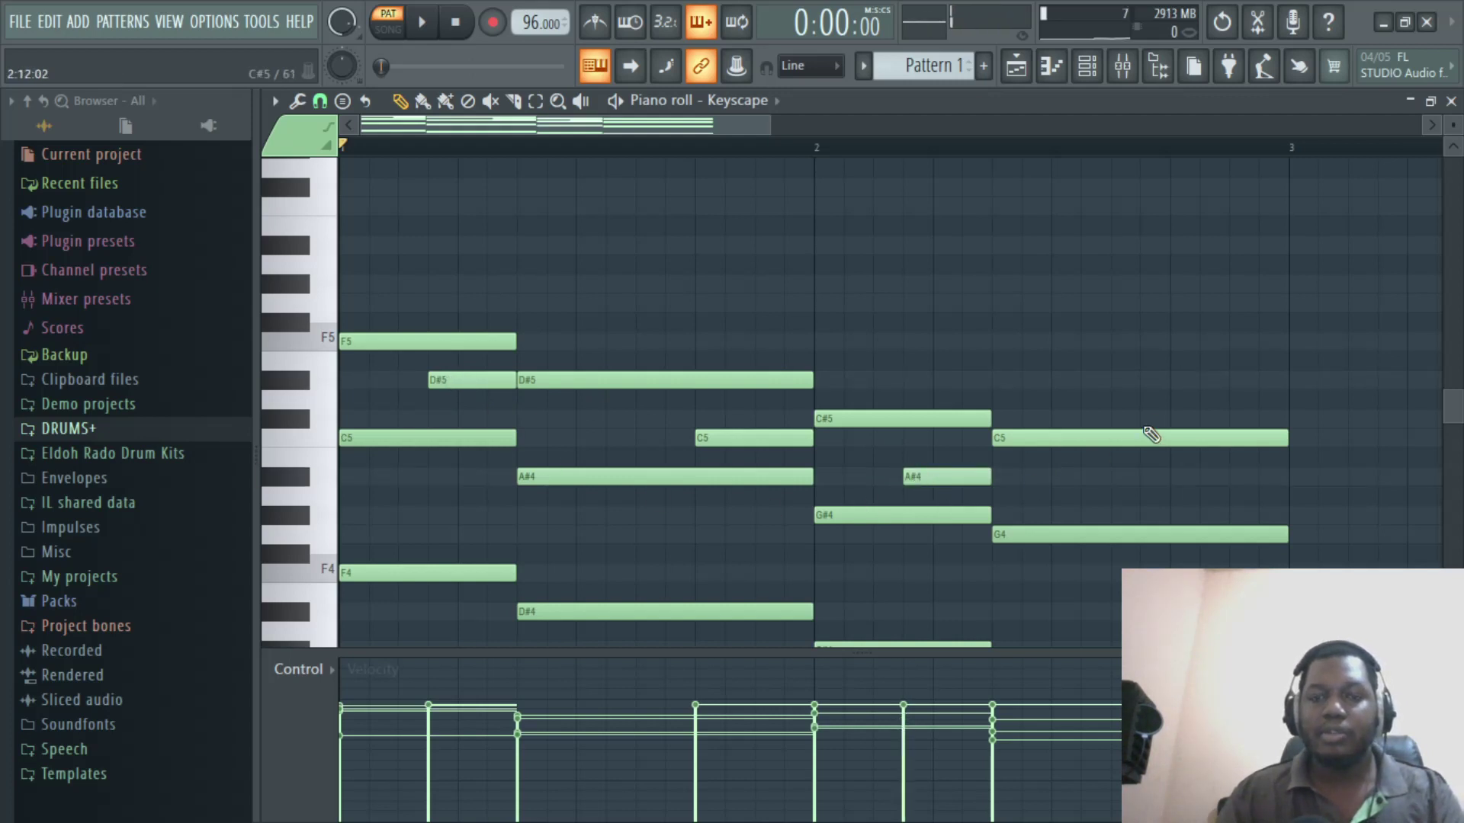
scroll(1161, 431, down, 2)
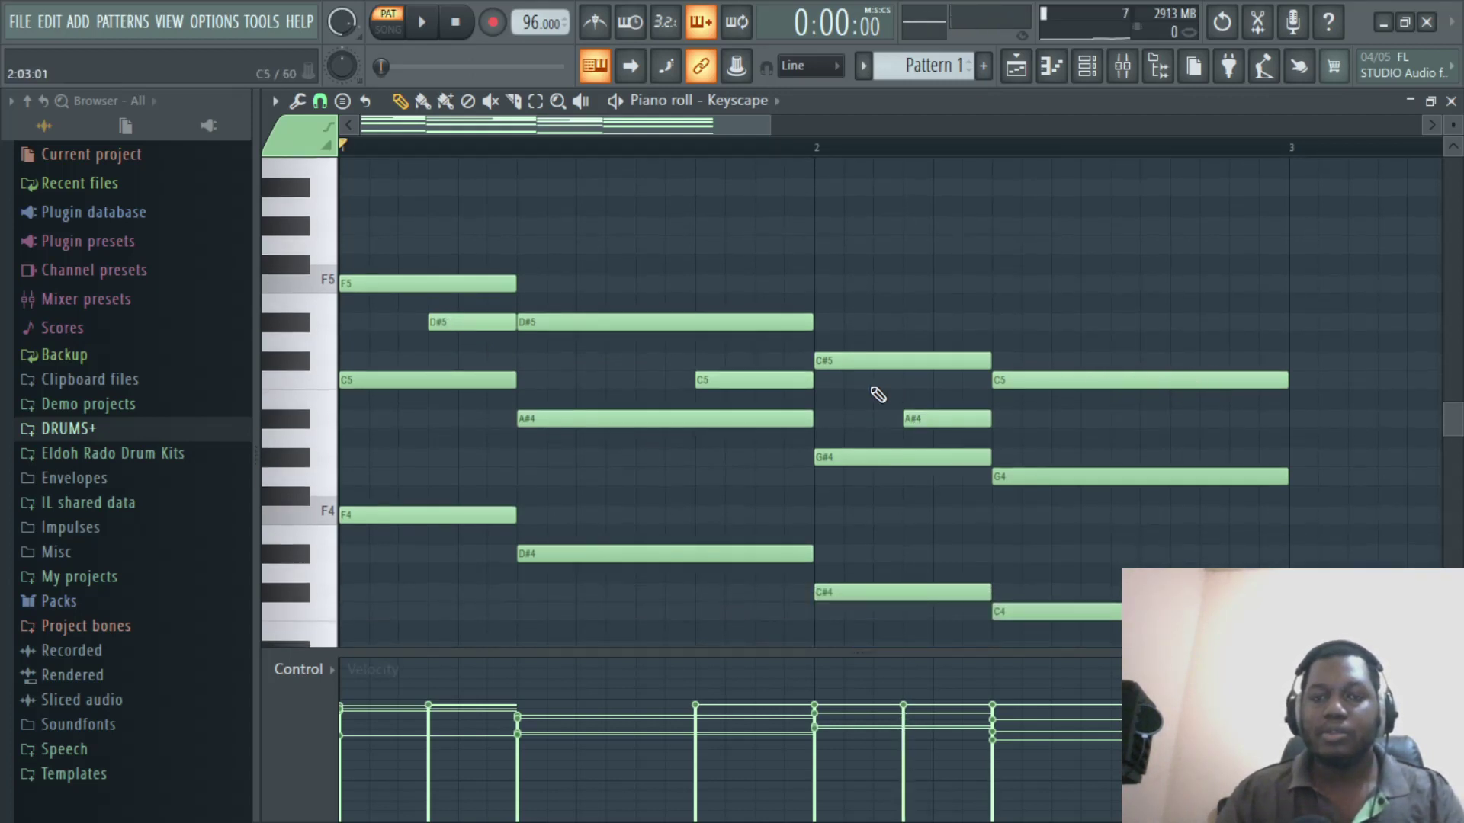
click(774, 383)
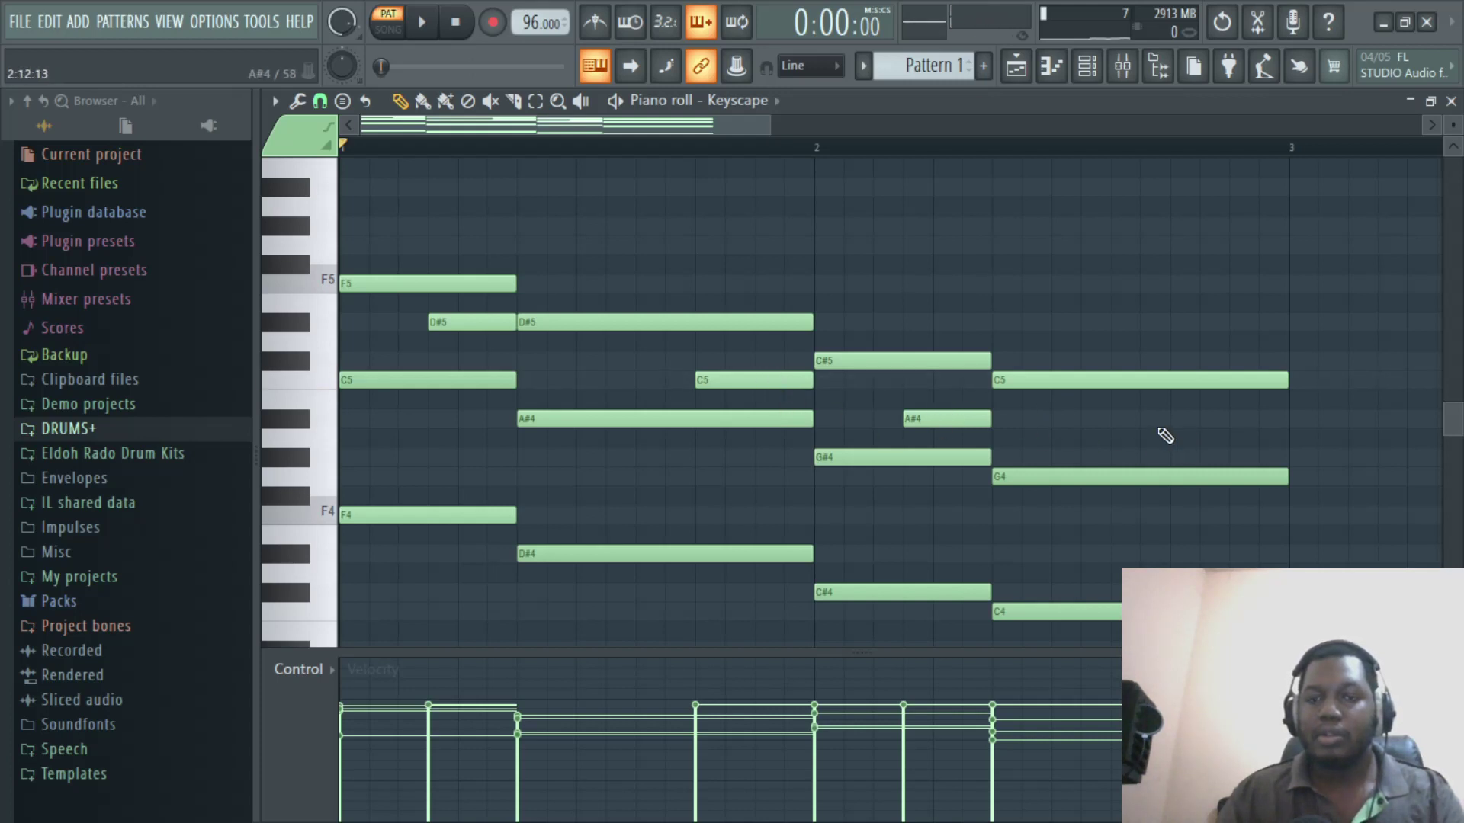
Add a four-step A#4 note at 2:13:00, ending at bar 3, and play back the melody
click(1174, 420)
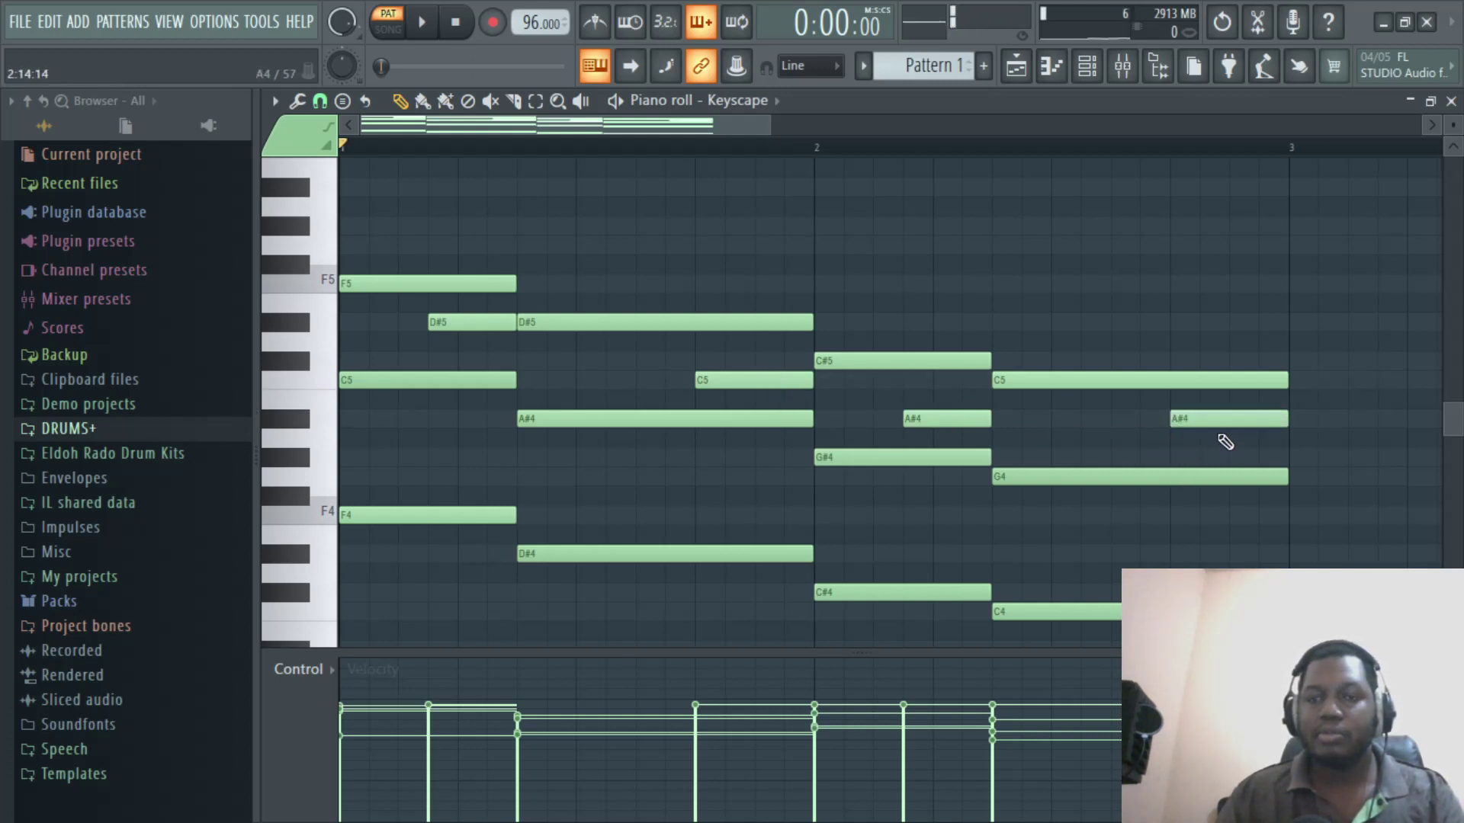
key(space)
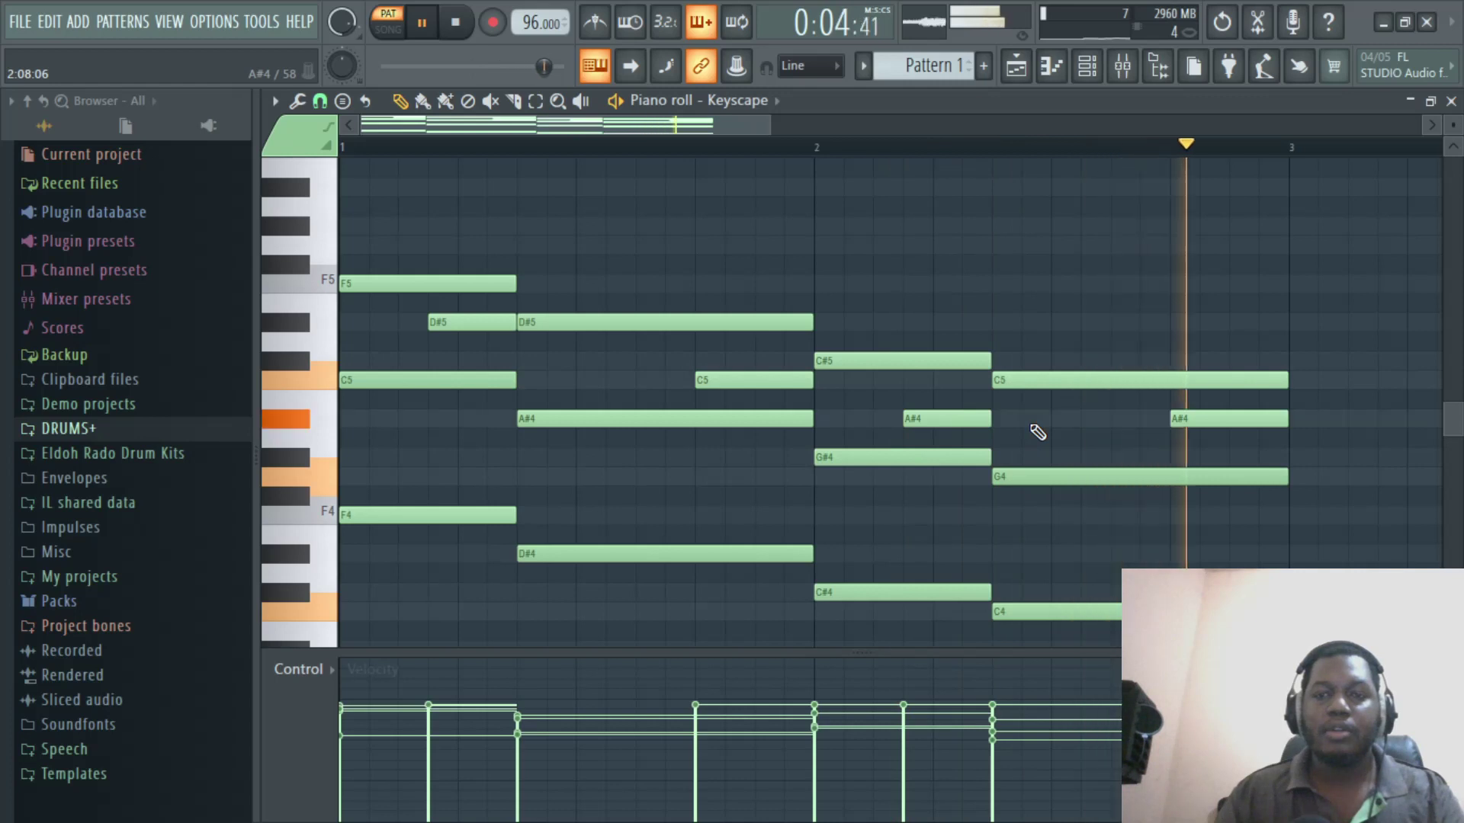
key(space)
Move the three-step A#4 note at 2:04:00 up to C5 and play back the melody
drag(950, 423, 937, 386)
key(space)
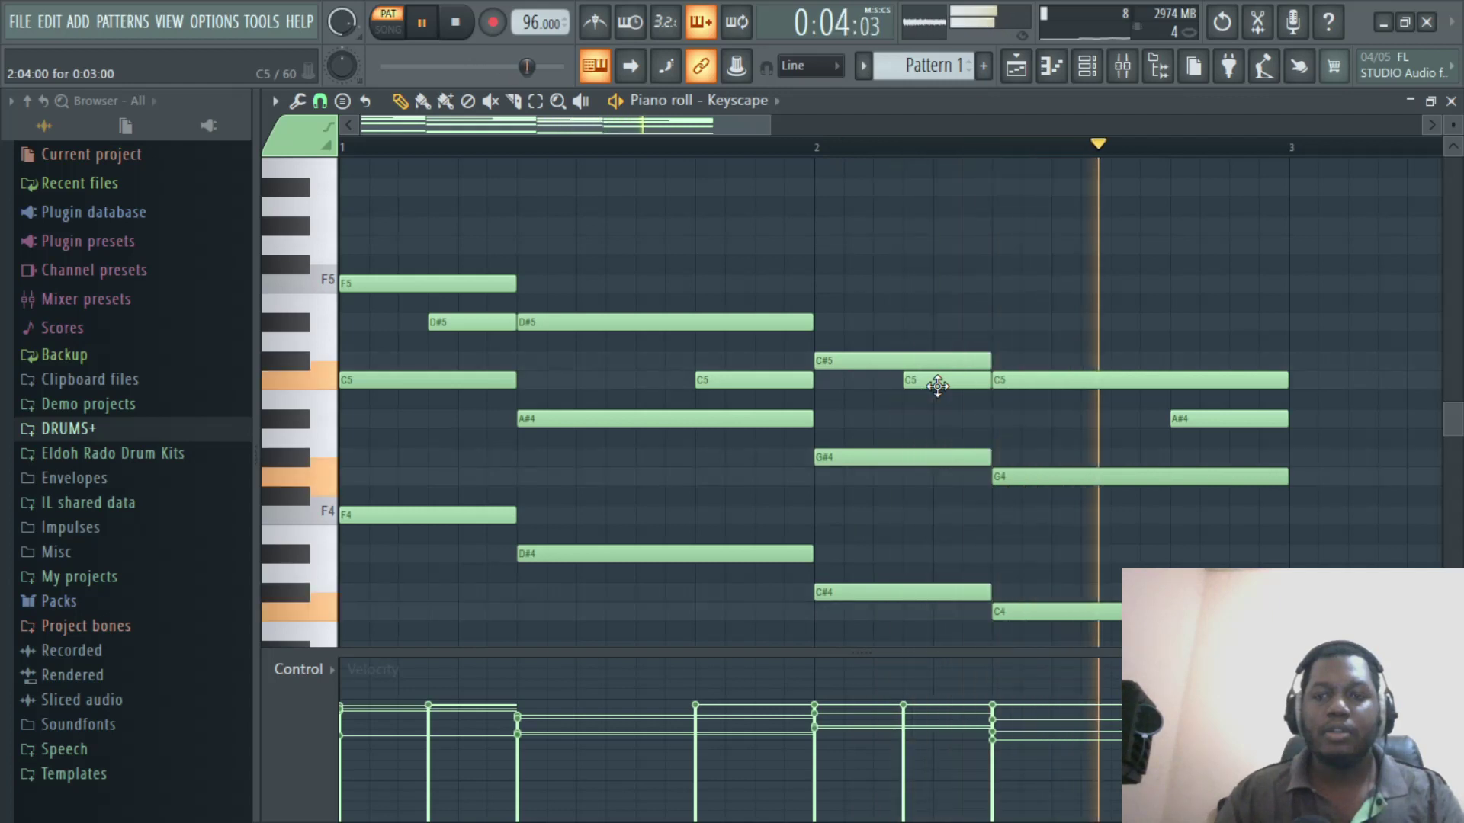
key(space)
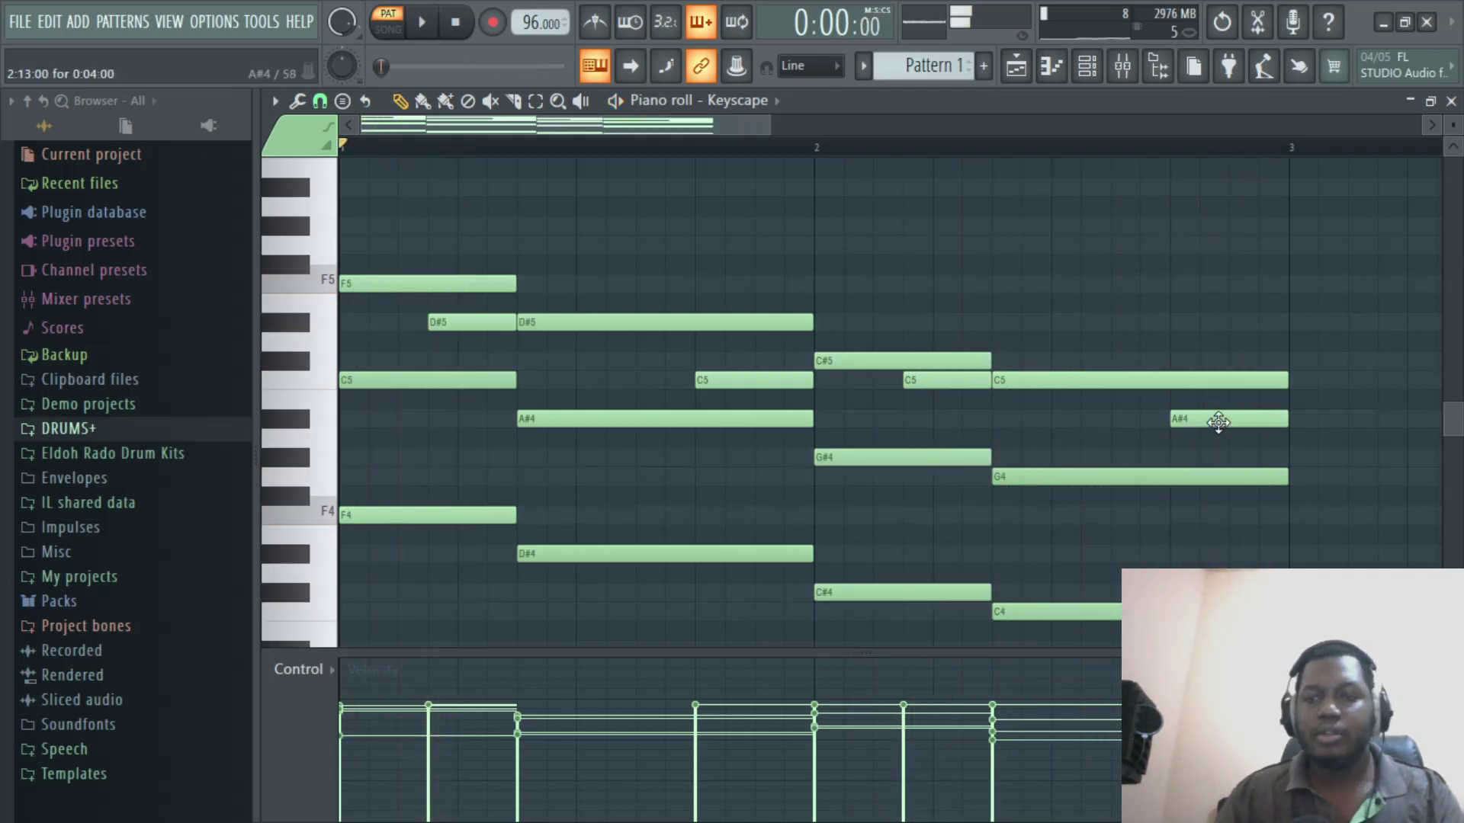
Try the final four-step note in bar 2 on G#4, play it back, and return it to A#4
drag(1216, 422, 1215, 460)
click(933, 147)
key(space)
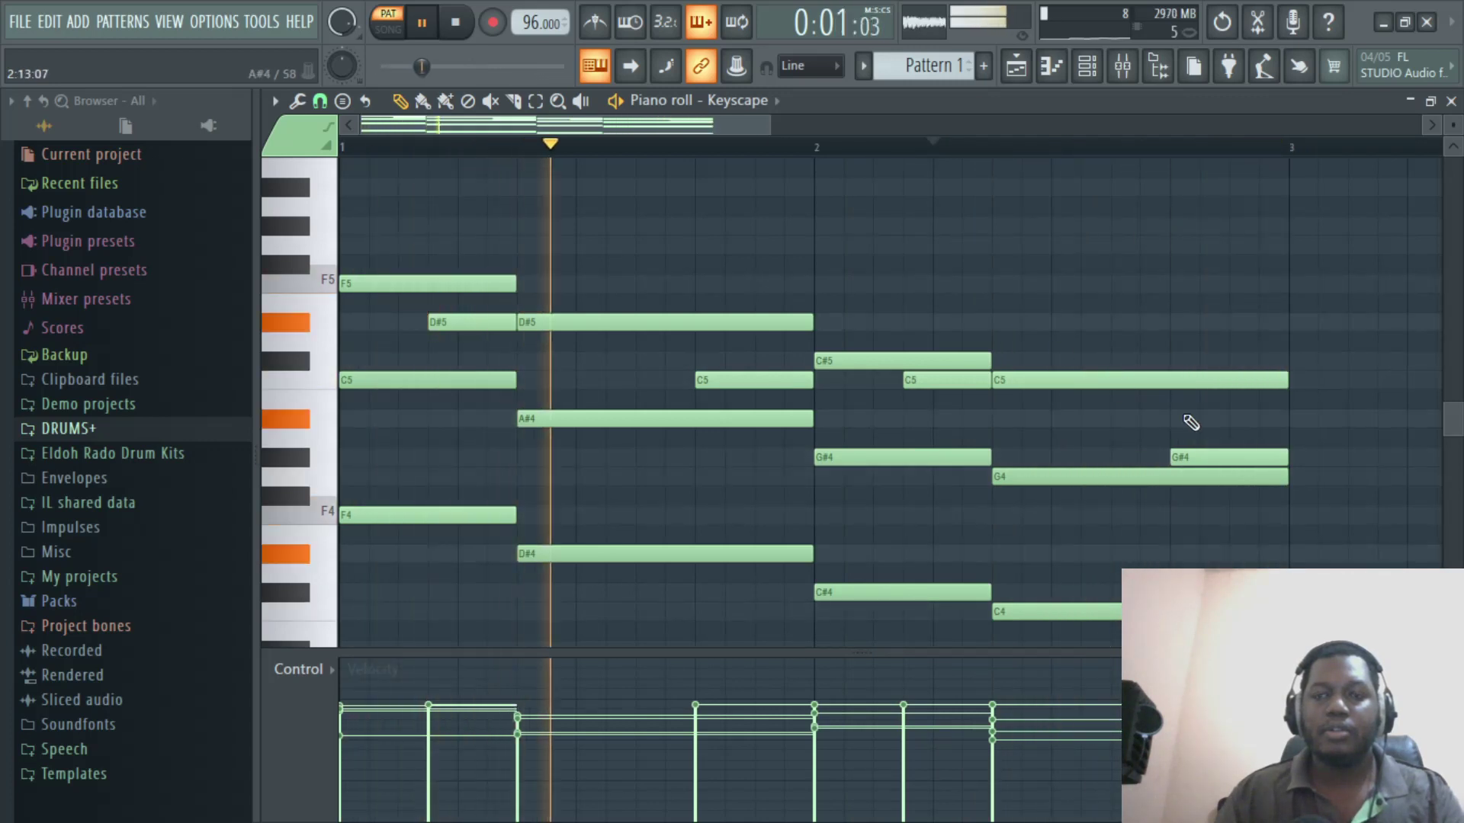
drag(1202, 458, 1202, 418)
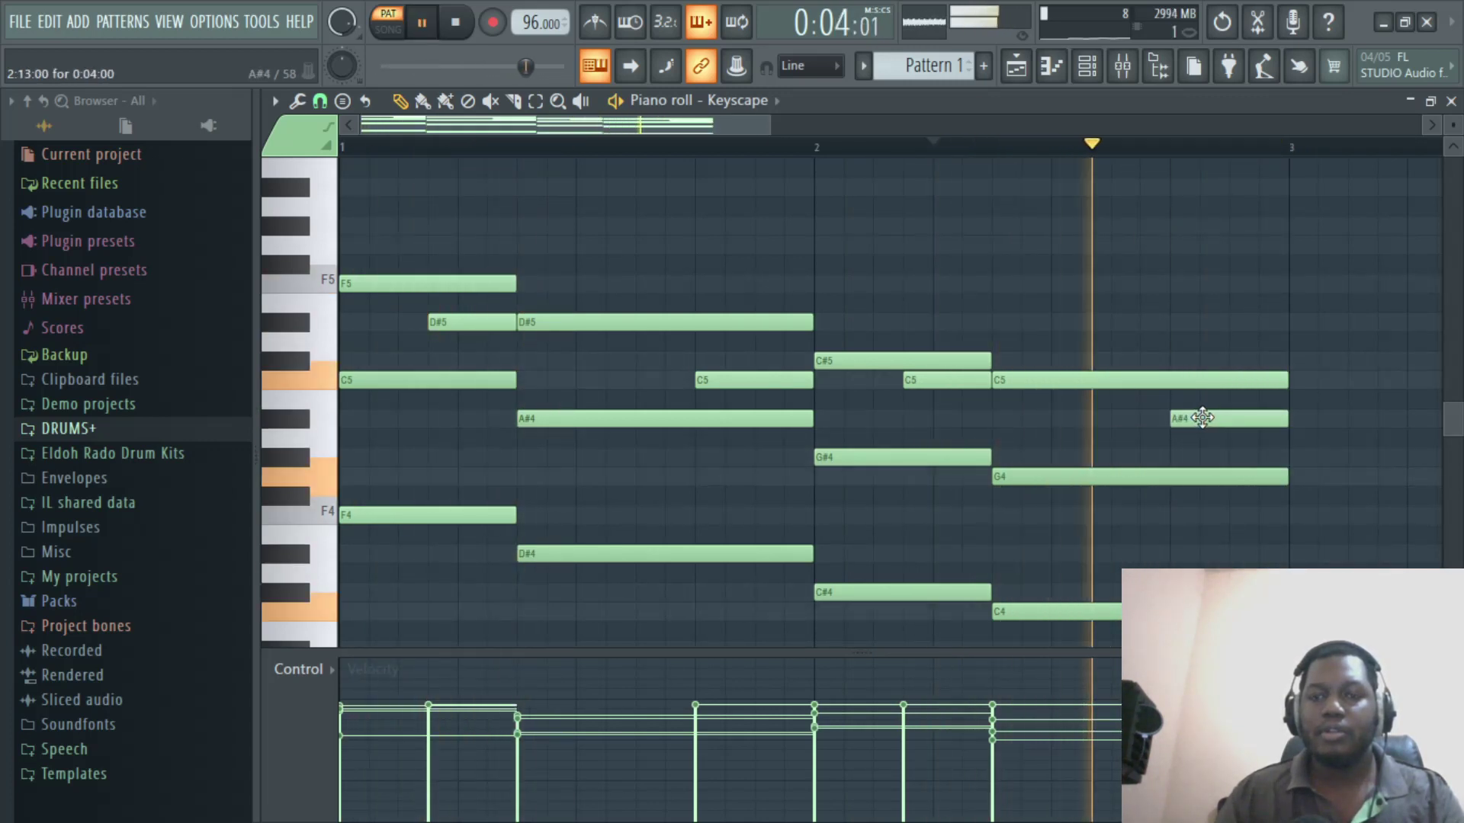
key(space)
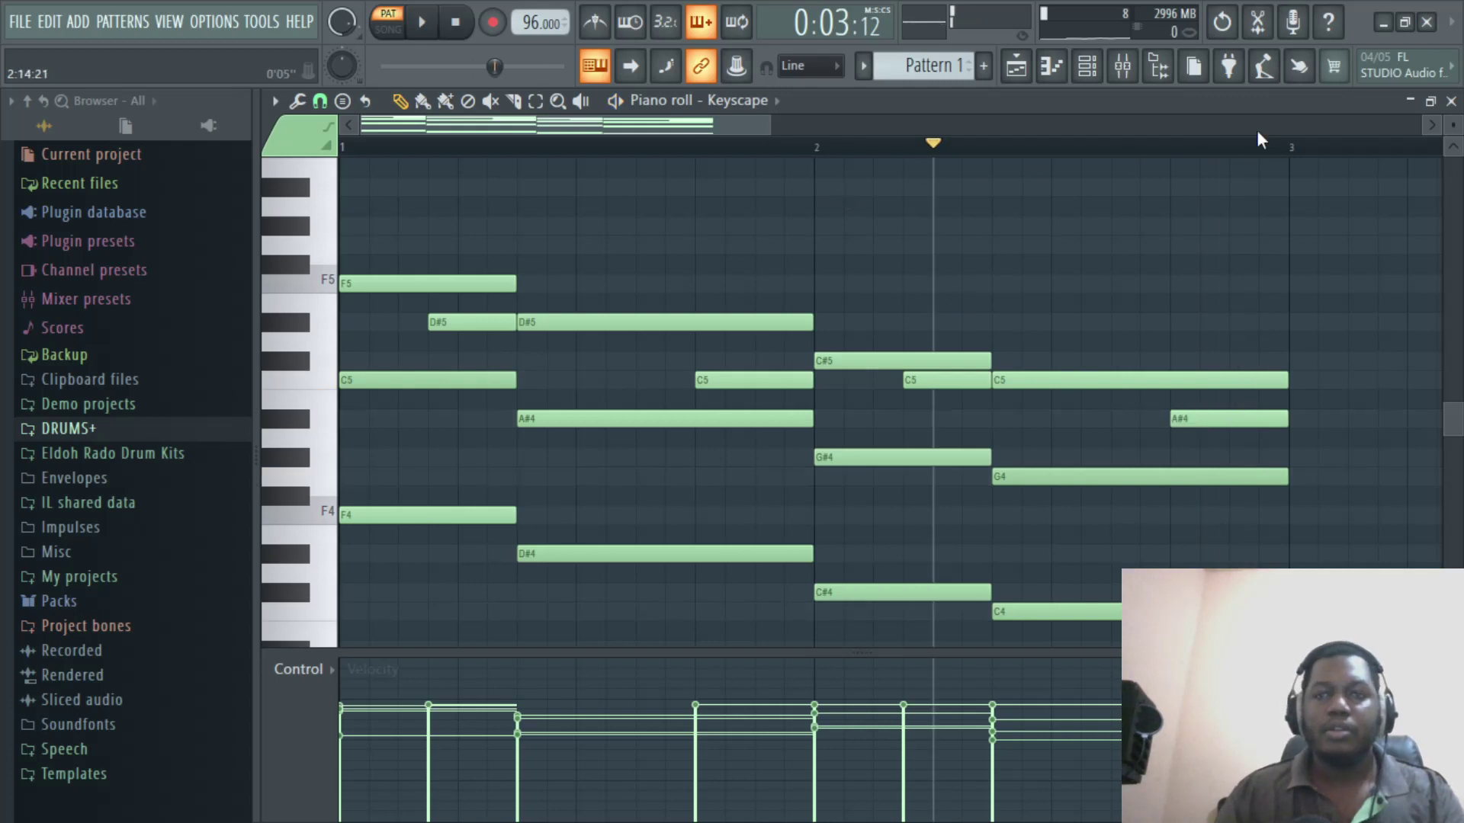
Close the piano roll, play the pattern from the channel rack, and reopen Keyscape's piano roll
click(1450, 102)
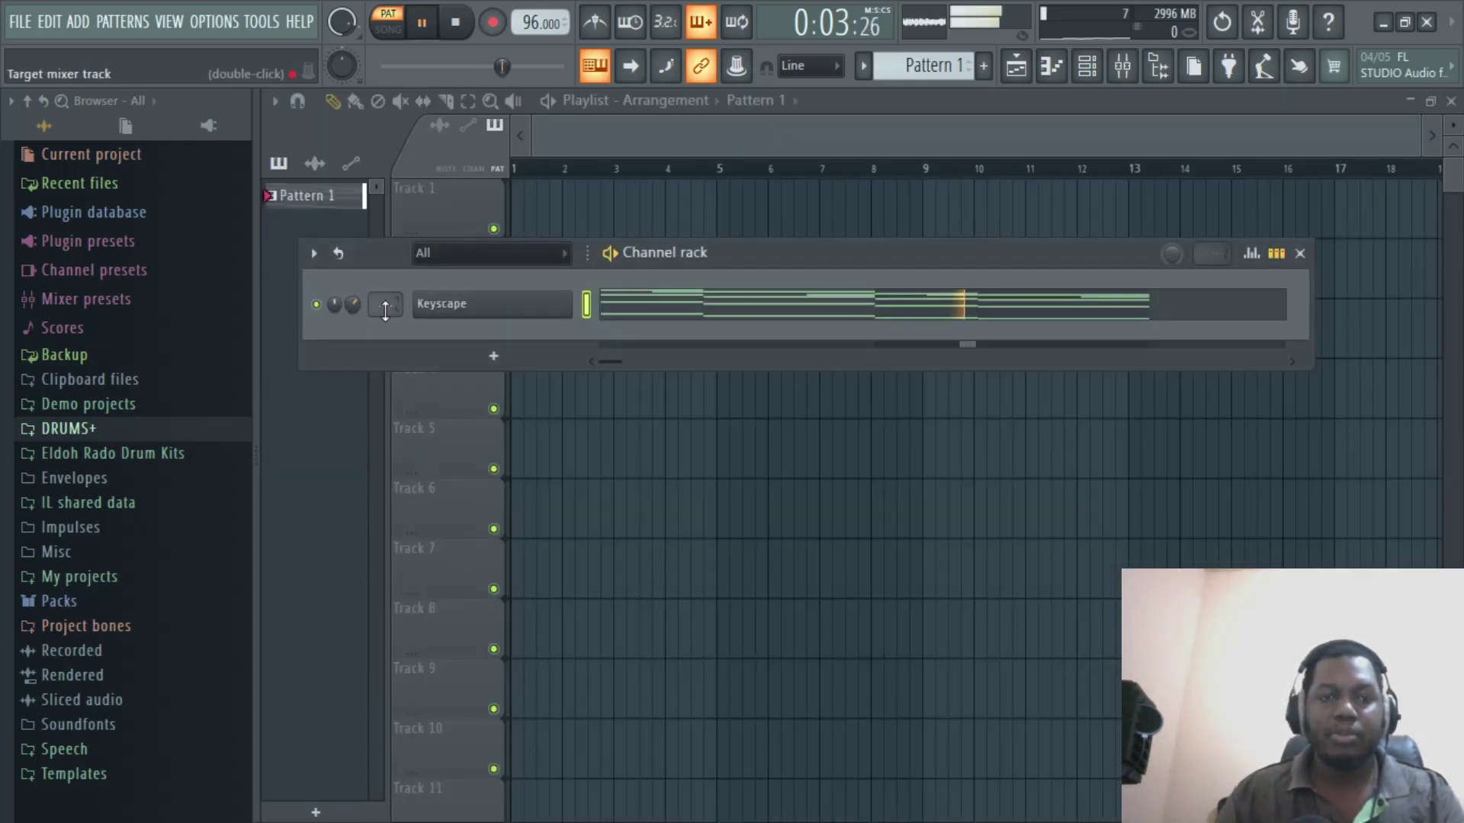
key(space)
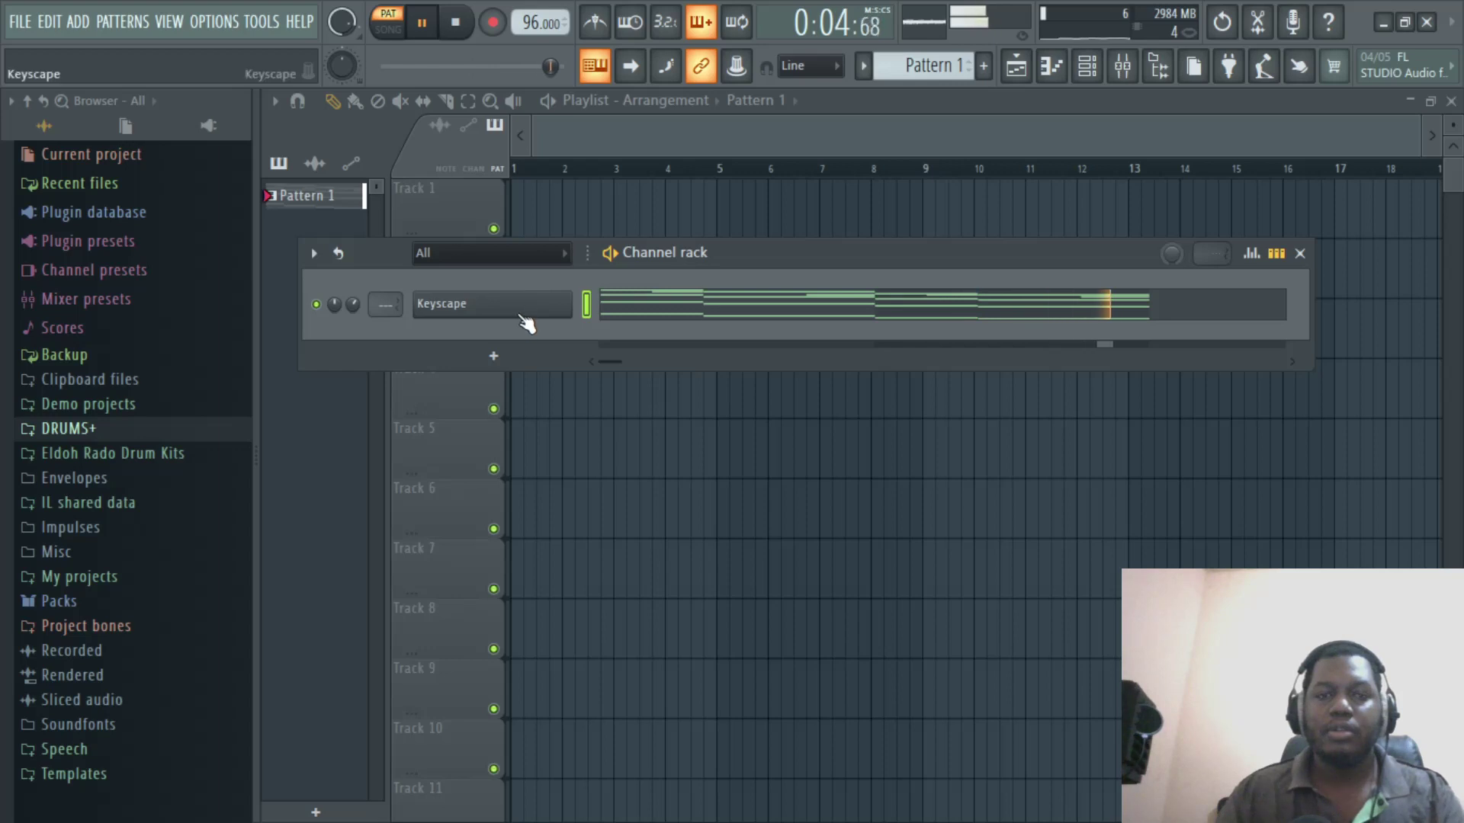
right_click(533, 305)
click(579, 304)
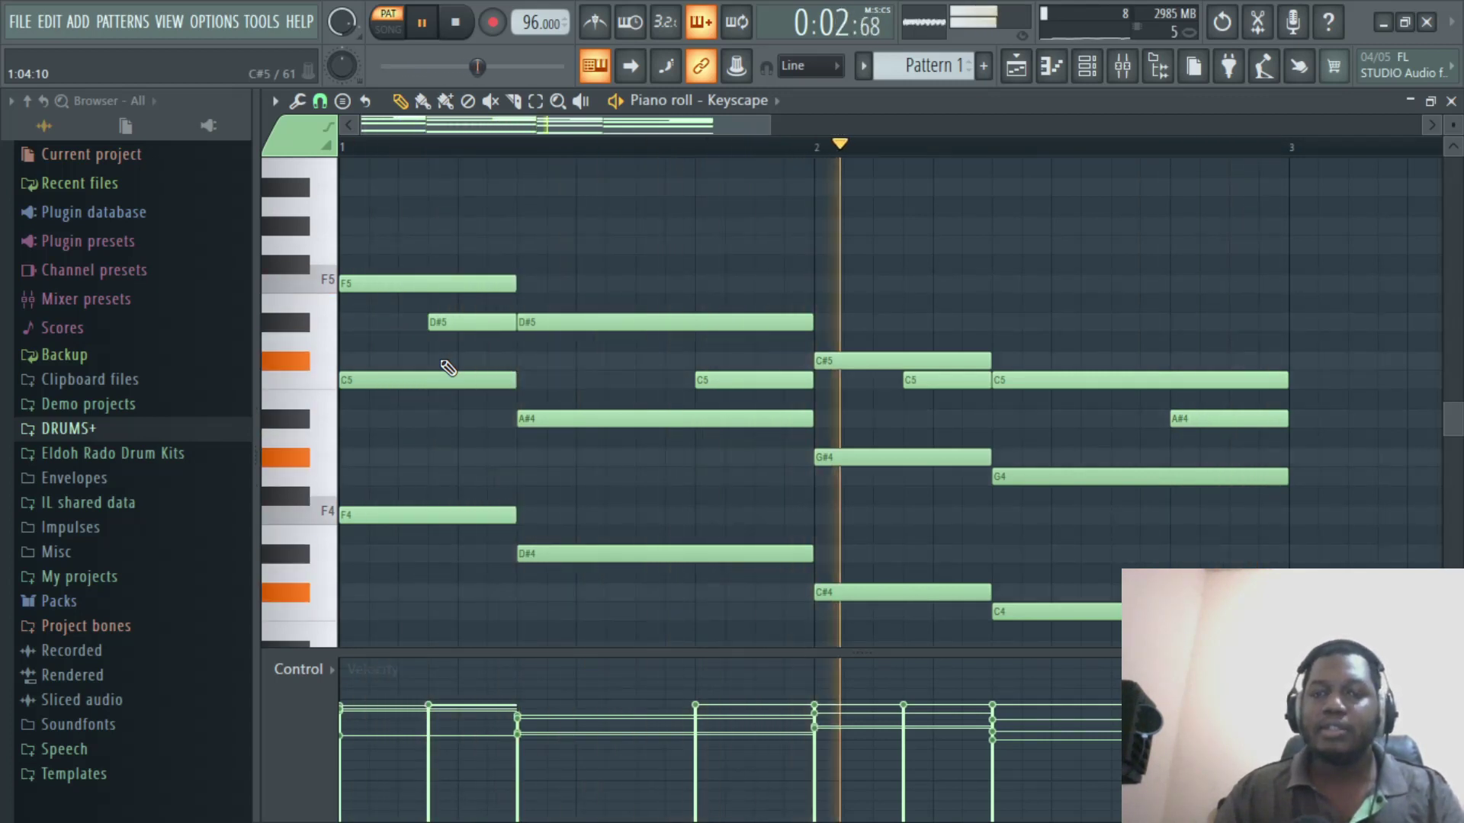
key(space)
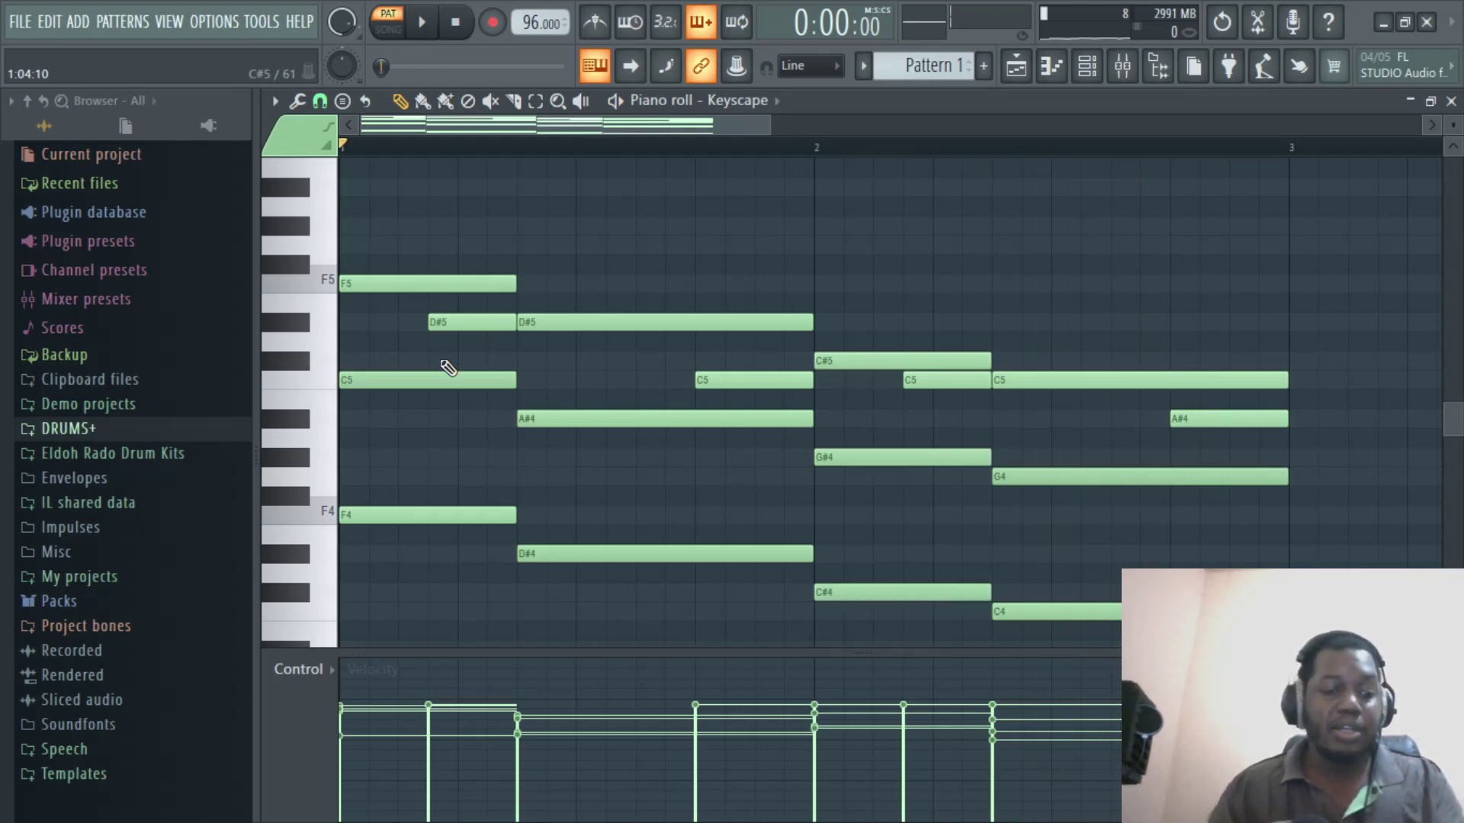
Start saving the project and cancel the save
key(ctrl+s)
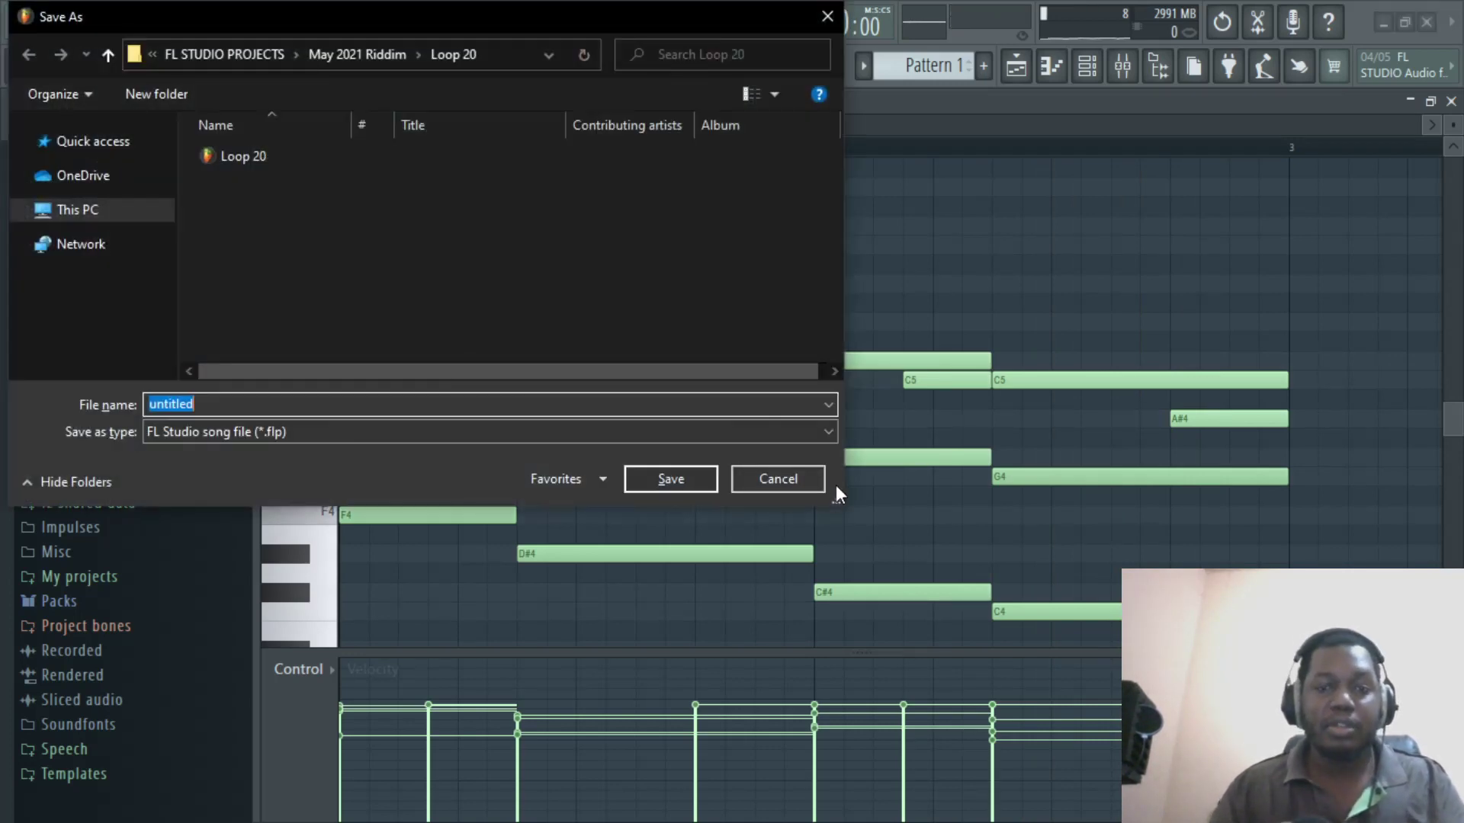
click(805, 488)
Select all notes in the pattern, transpose them down one semitone to start on E, and play them back
key(ctrl+a)
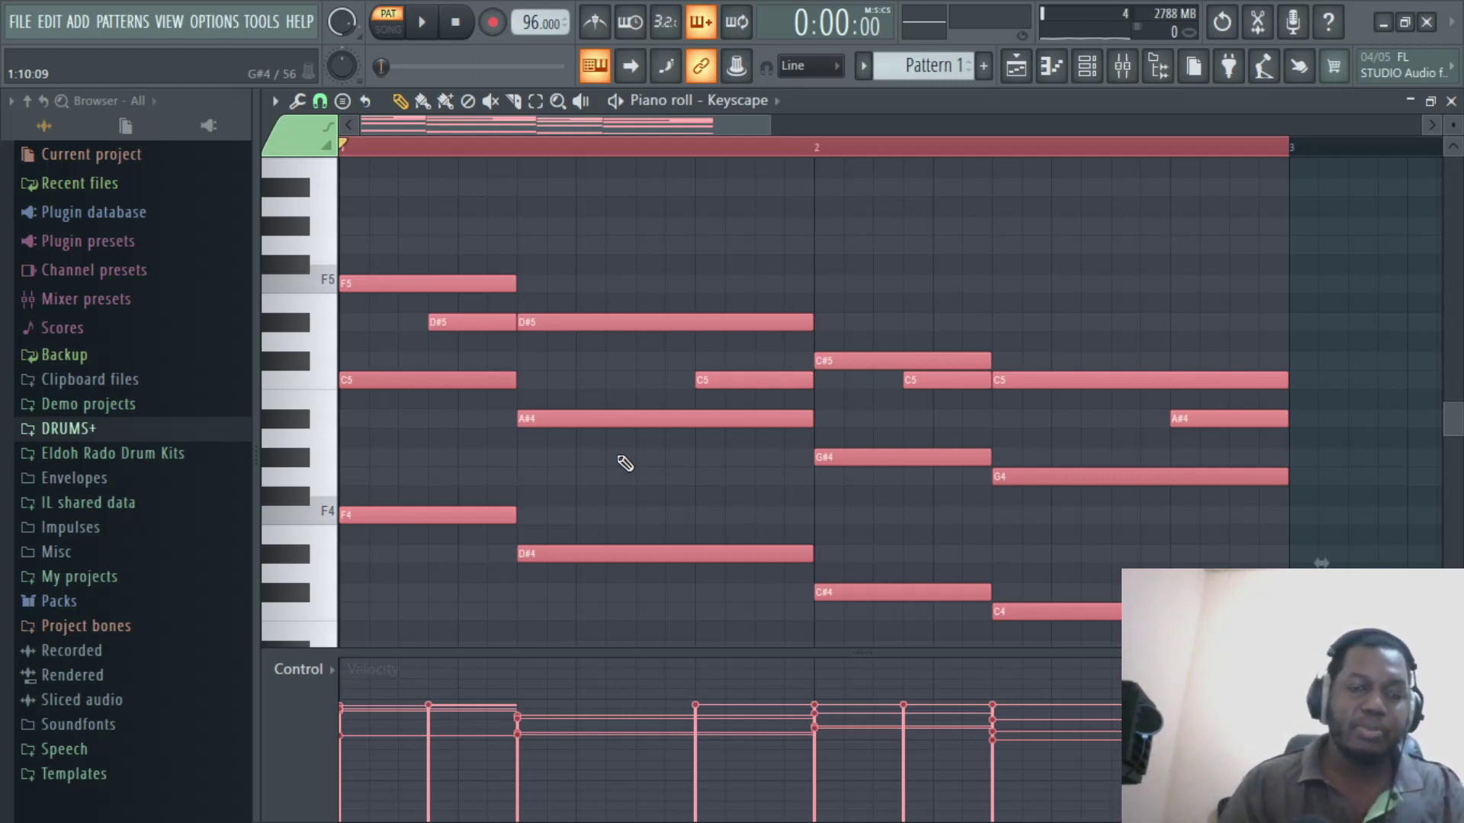
key(shift+Down)
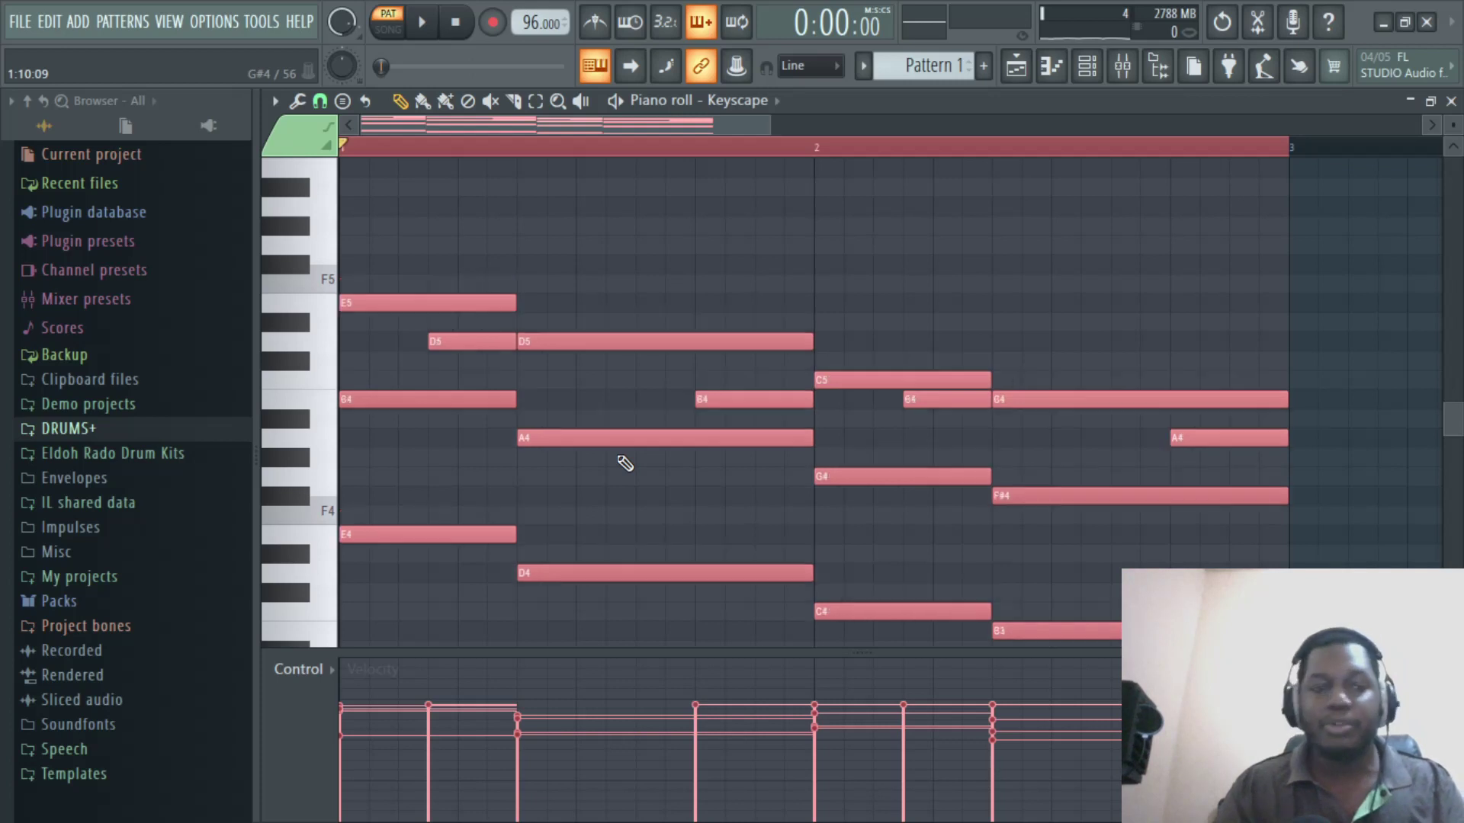
key(space)
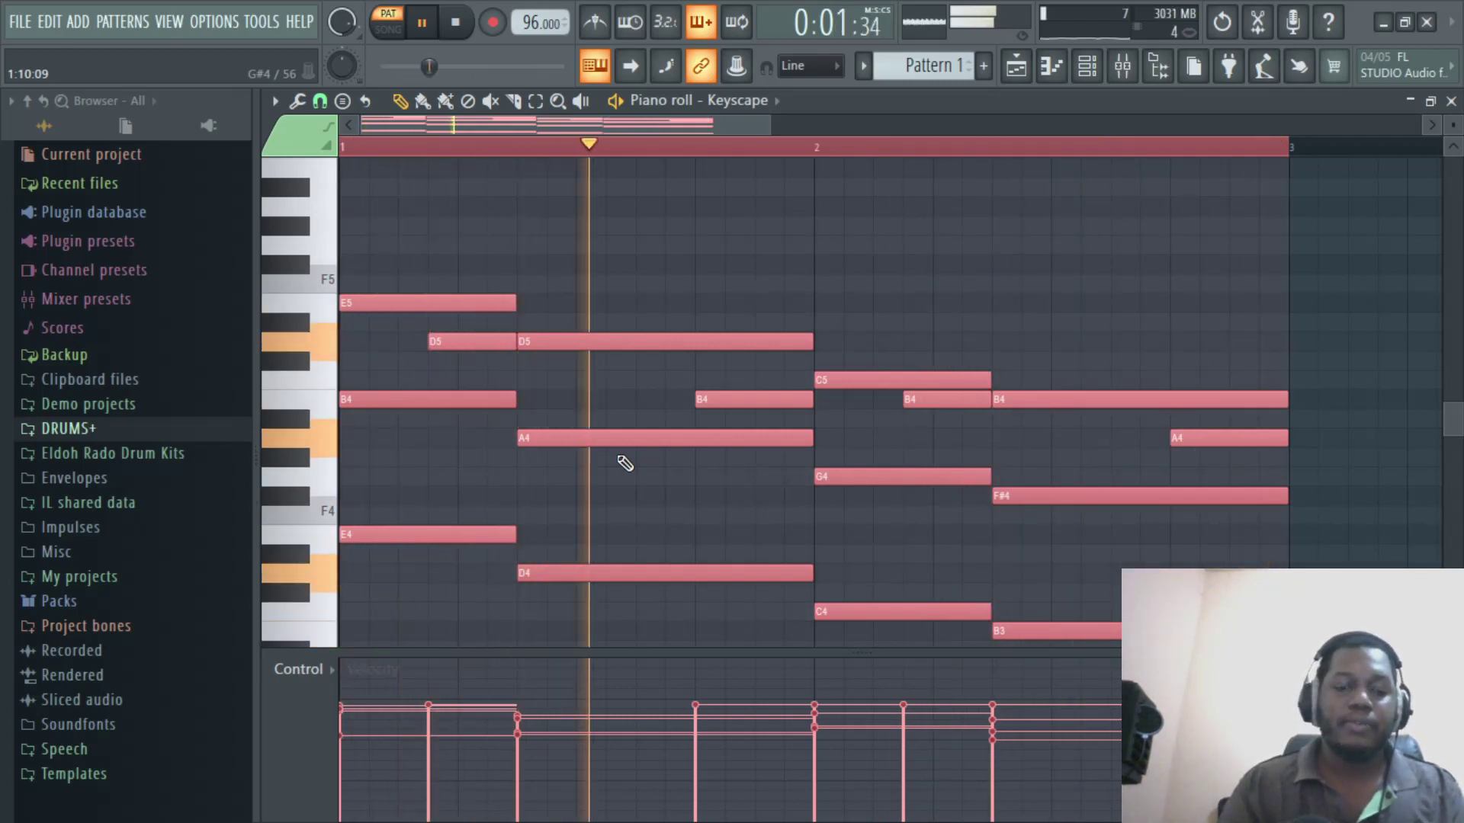
key(space)
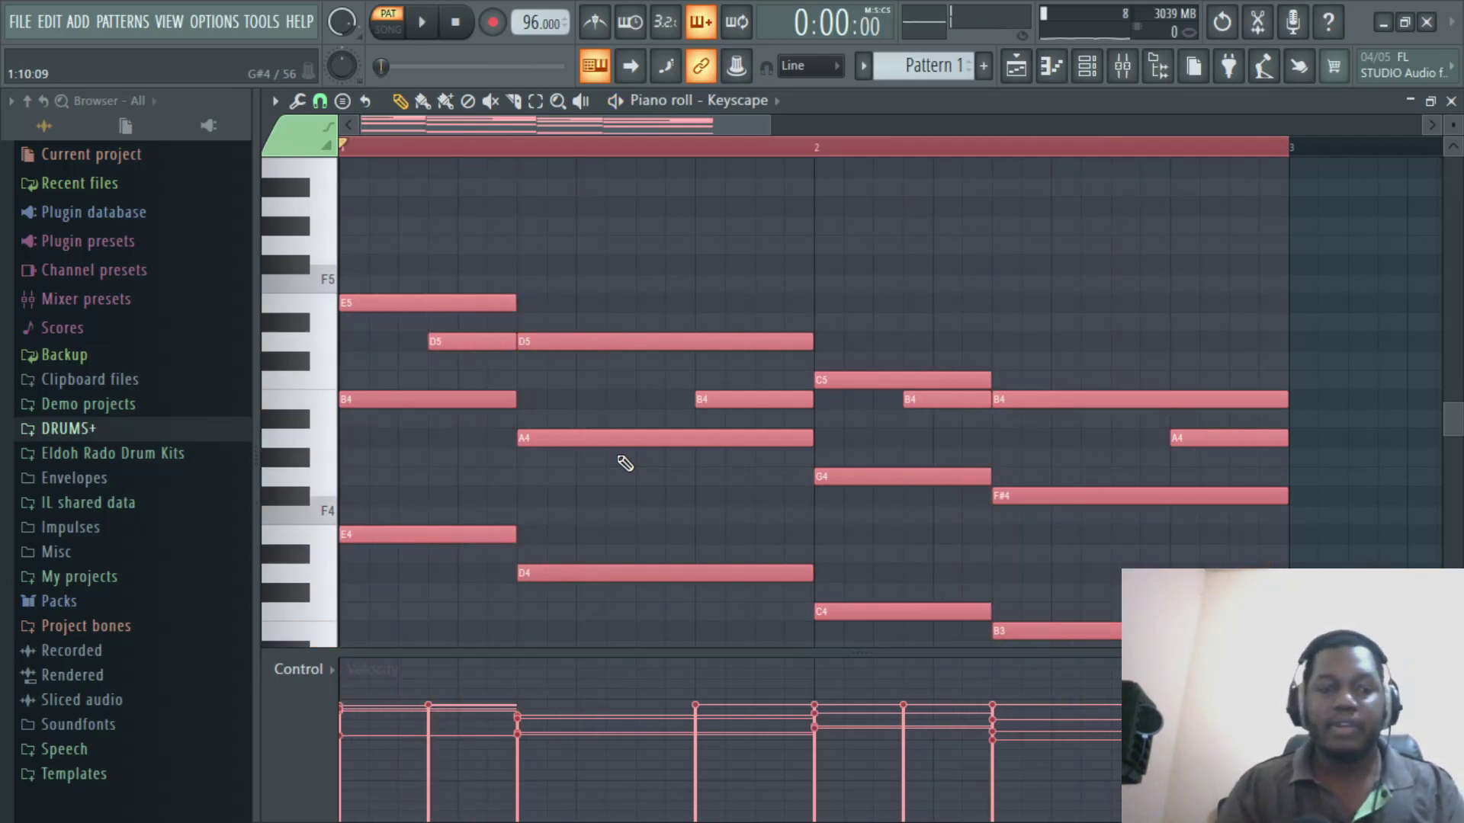
Transpose all the notes down another semitone to start on D#, and play them back
key(shift+Down)
key(space)
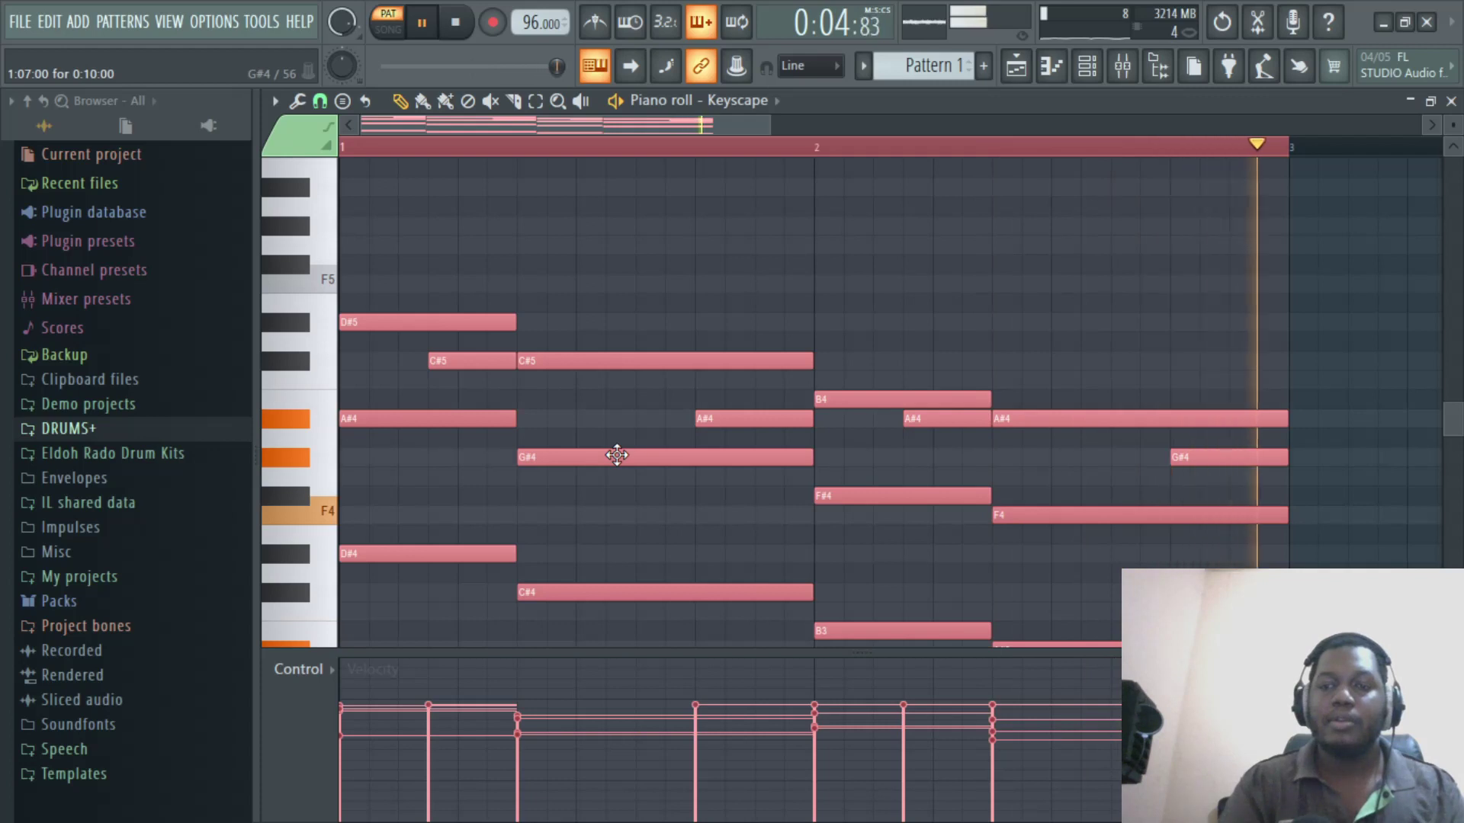
key(space)
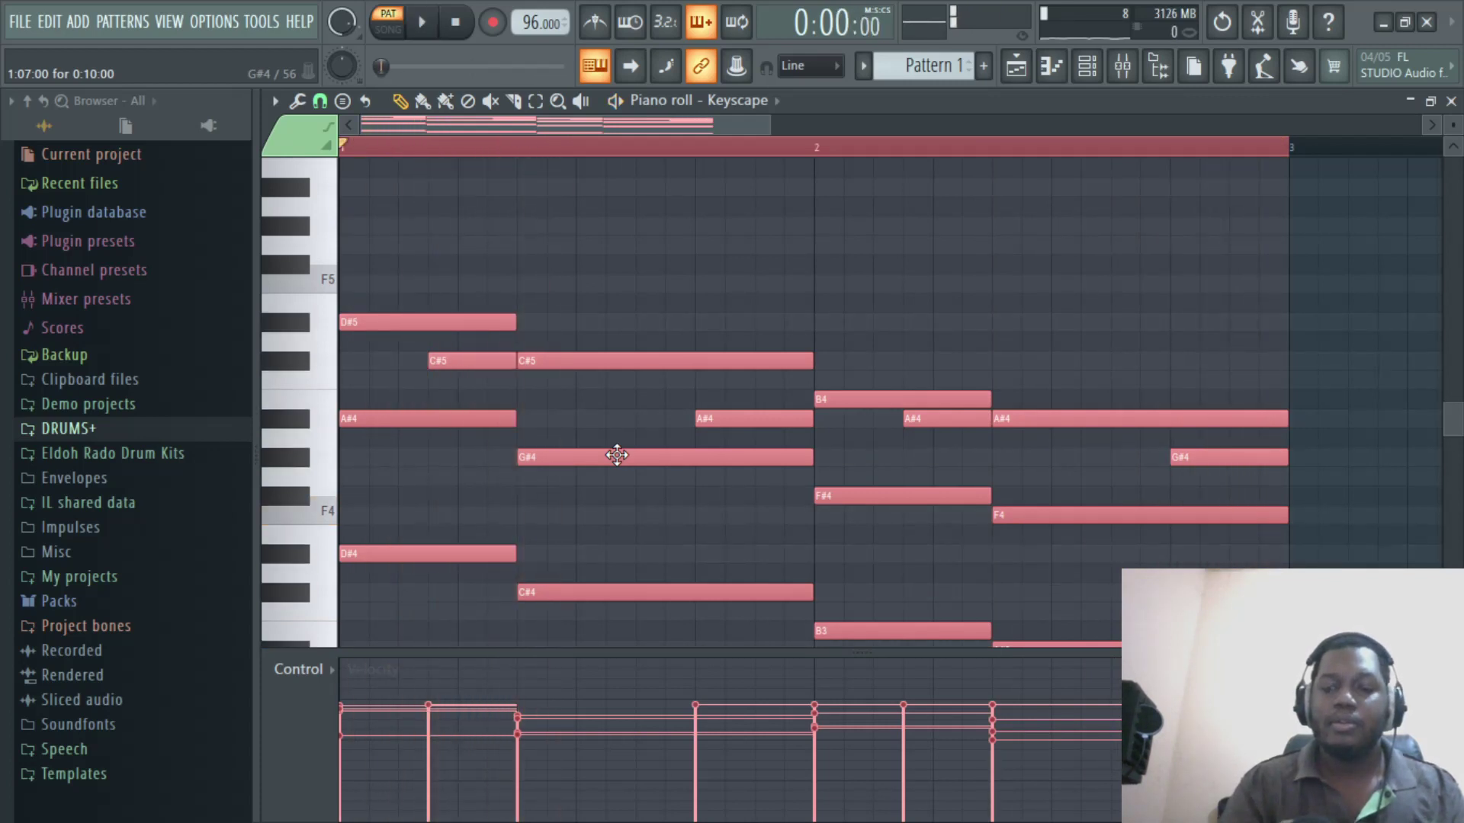
Transpose all the notes up three semitones to start on F#, and play them back
key(shift+Up)
key(shift+Up)
key(shift+Up)
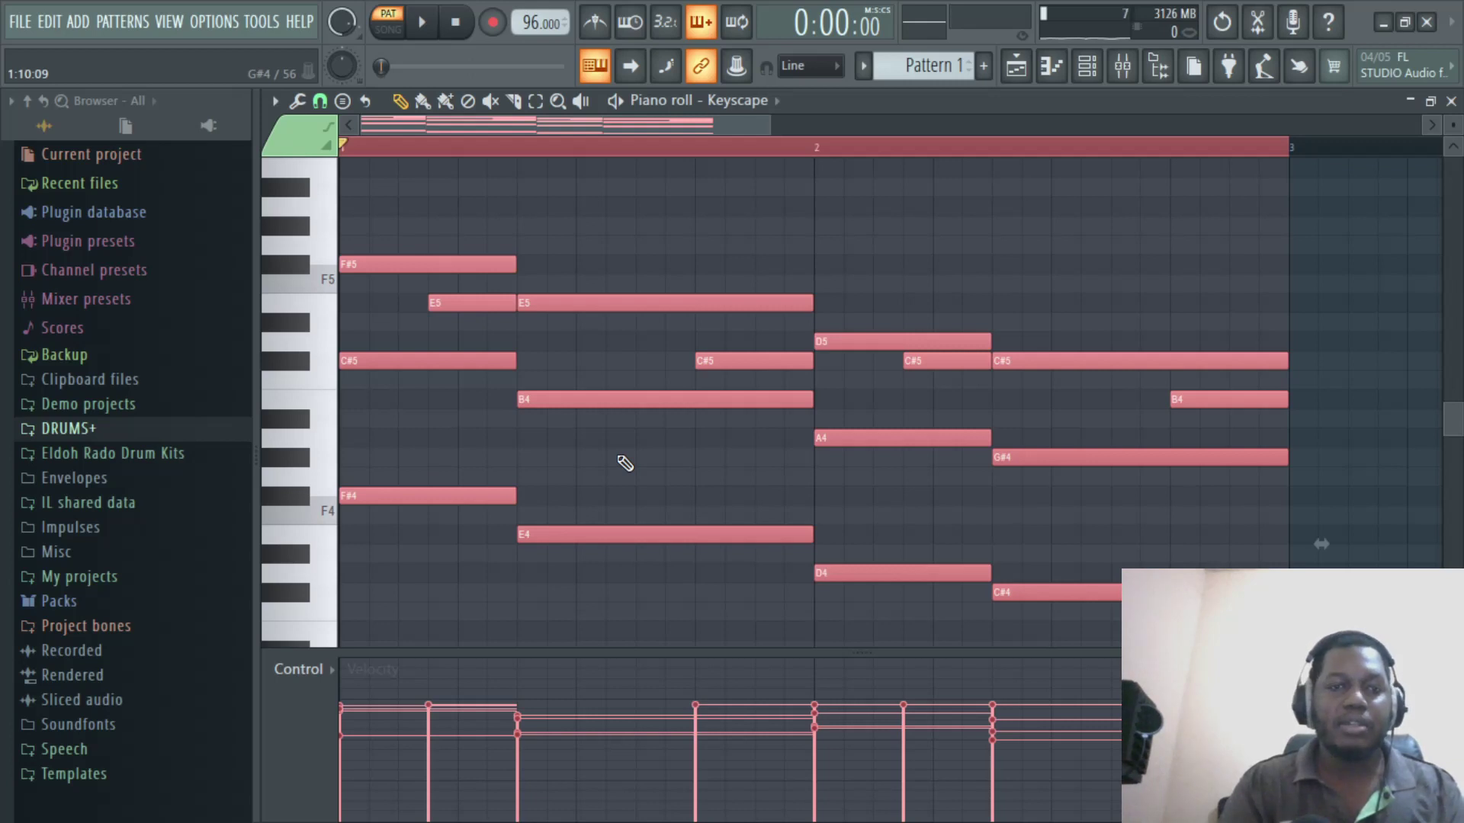
key(space)
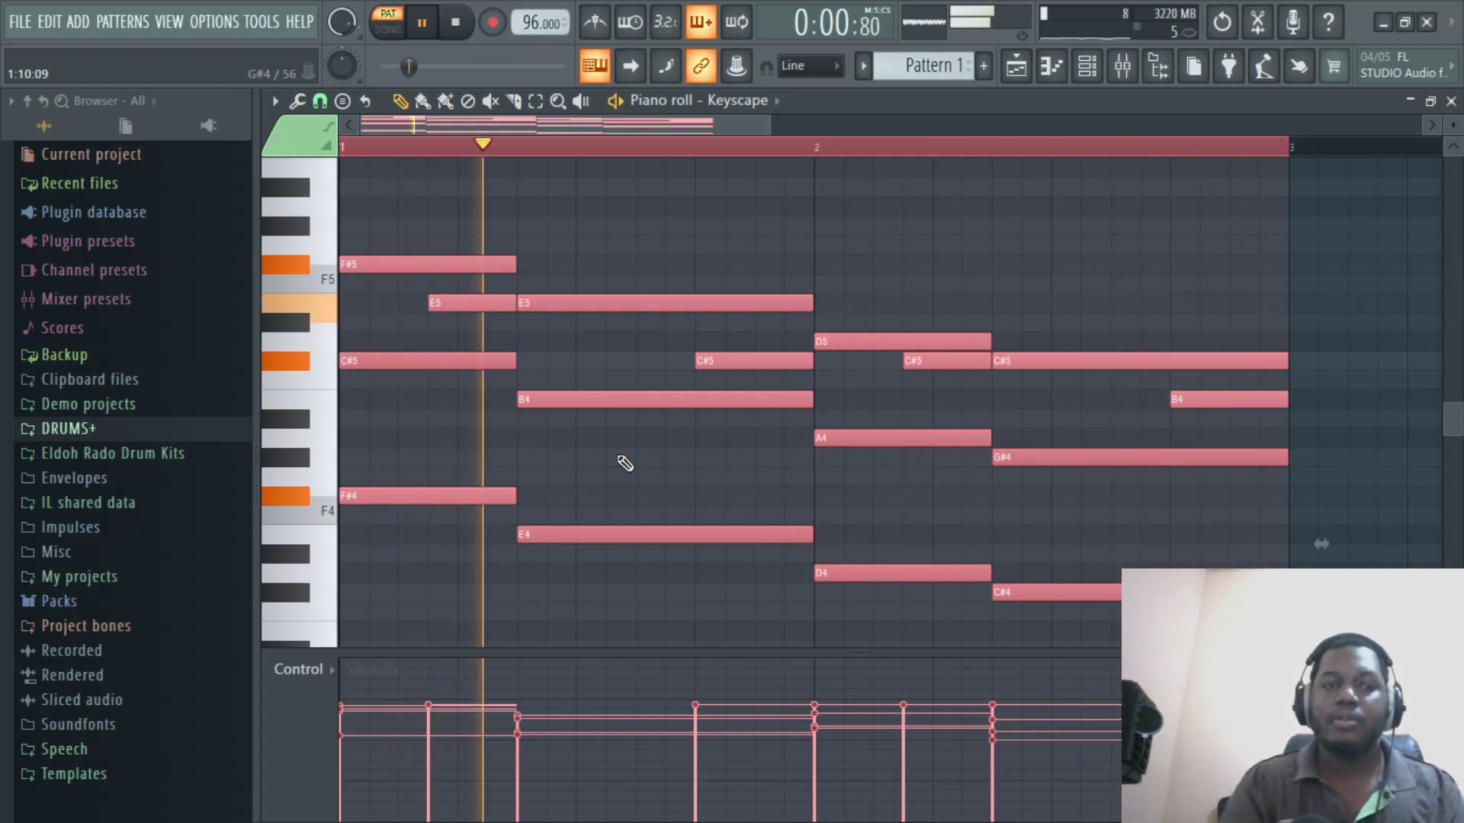
key(space)
Transpose all the notes up one semitone to start on G, and play them back
key(shift+Up)
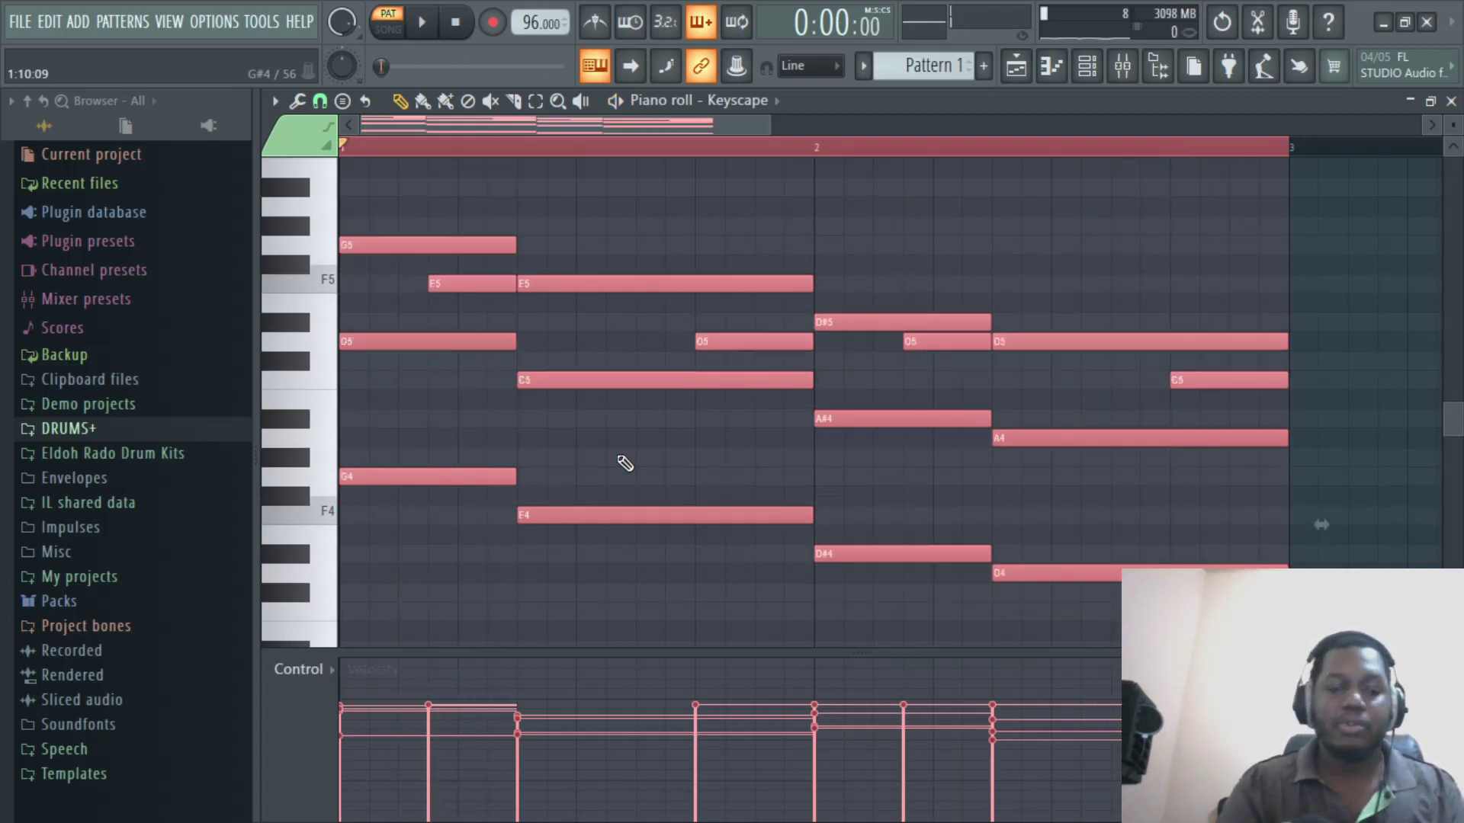
key(space)
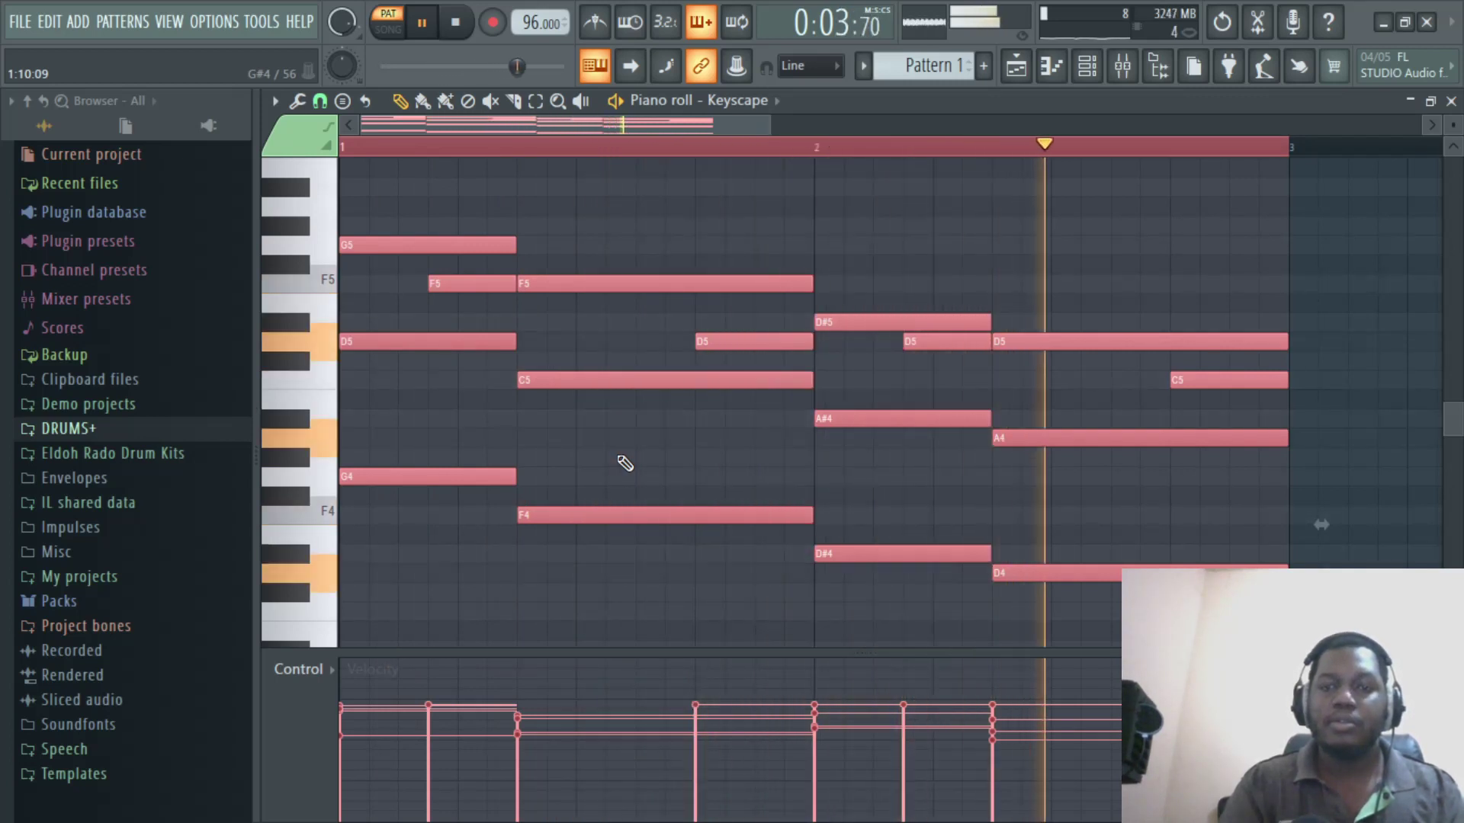
key(space)
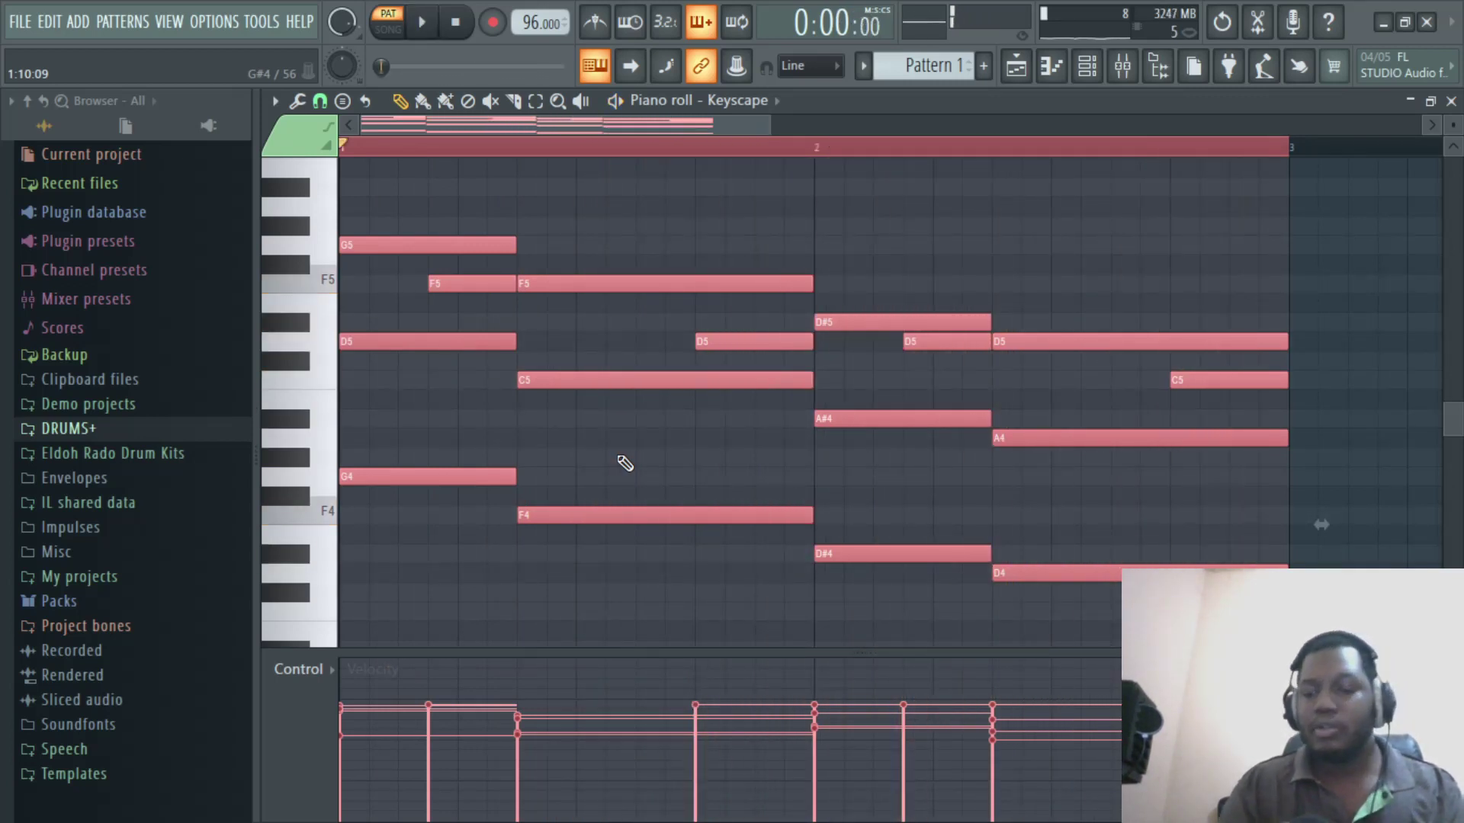
Transpose all the notes up one semitone to start on G#, and play them back
key(shift+Up)
key(space)
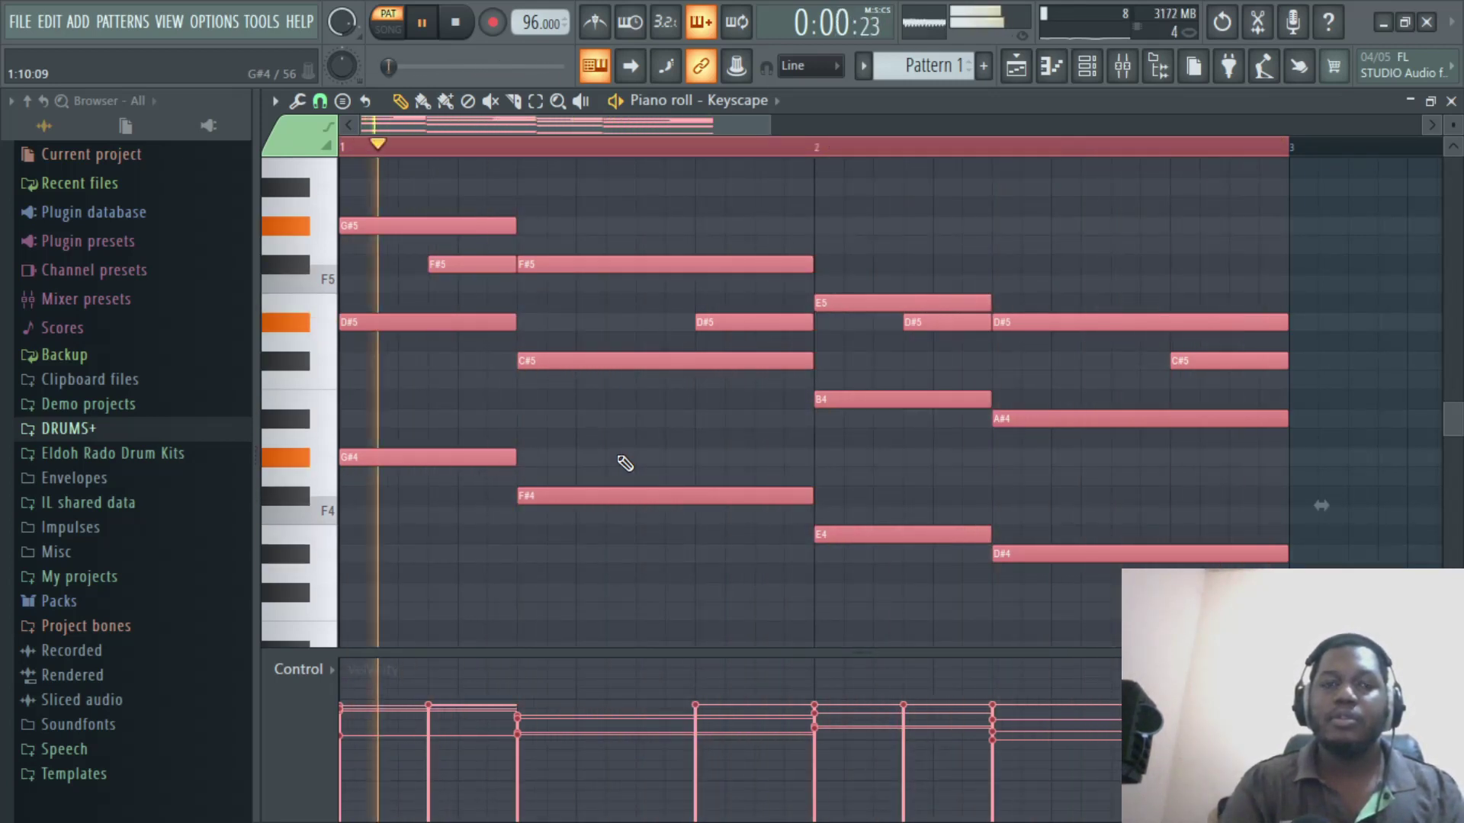
key(space)
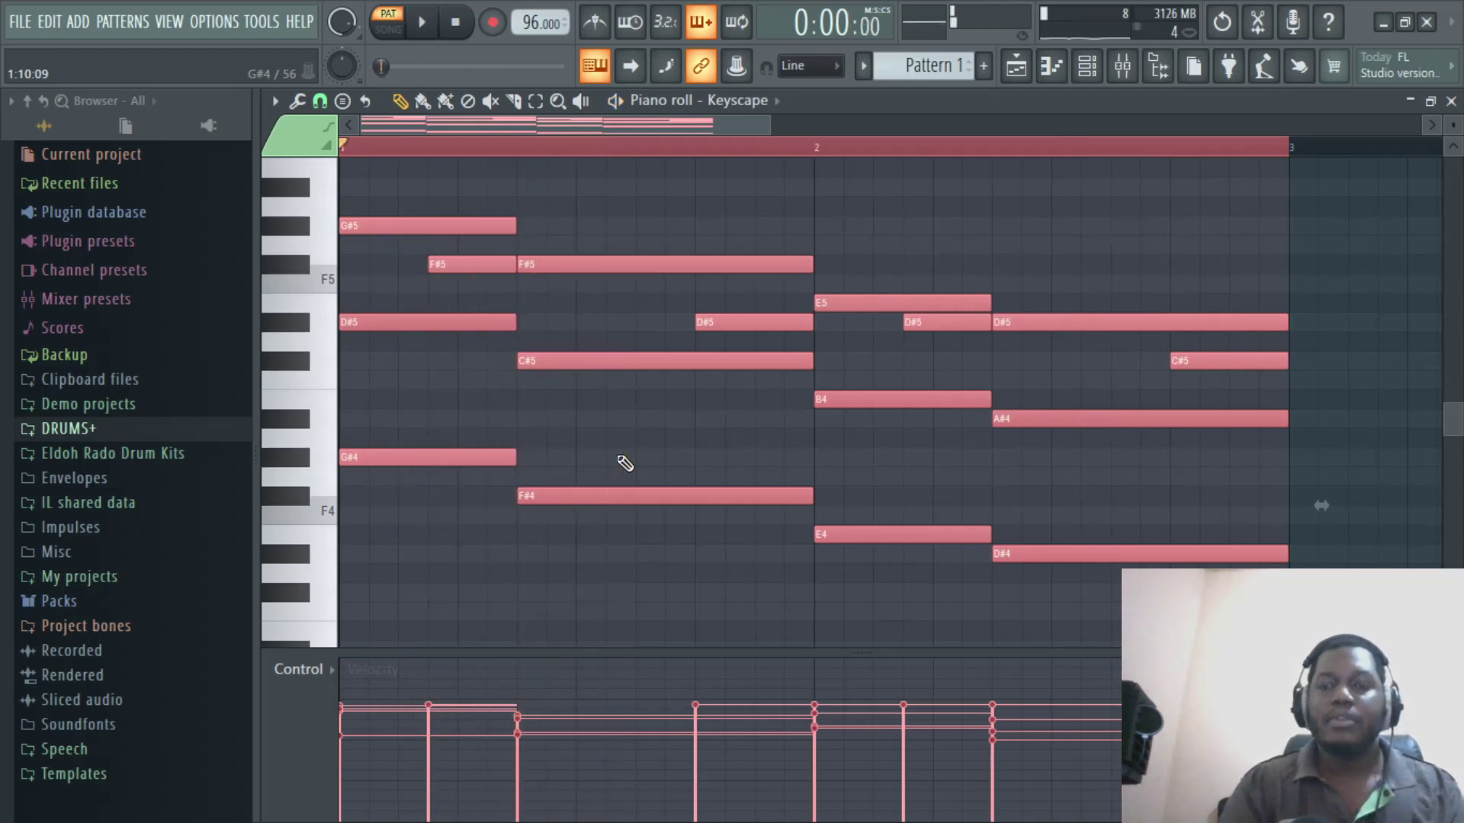
Transpose all the notes back down two semitones to start on F#
drag(768, 125, 869, 150)
key(Down)
key(Down)
key(Down)
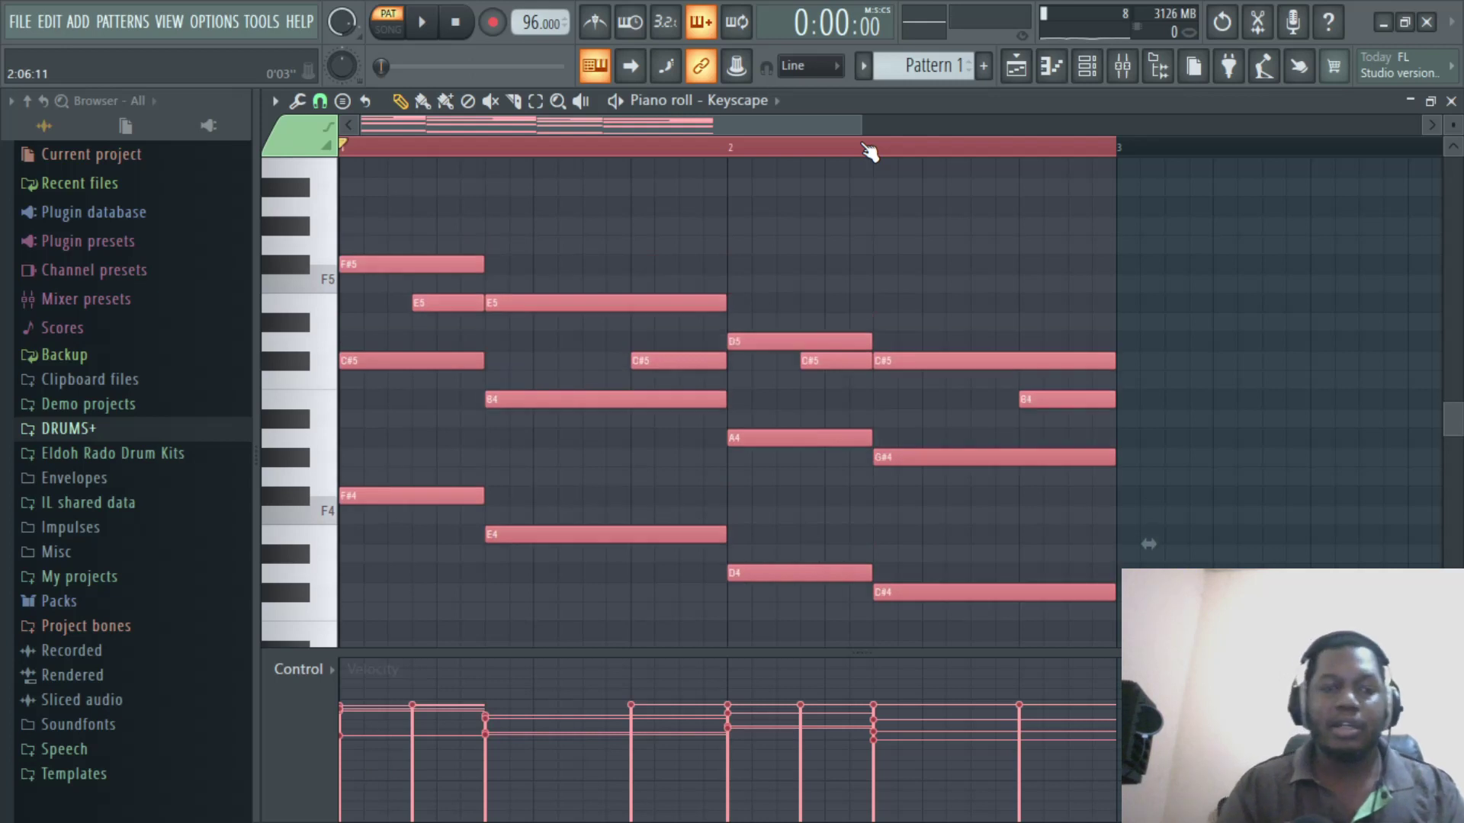